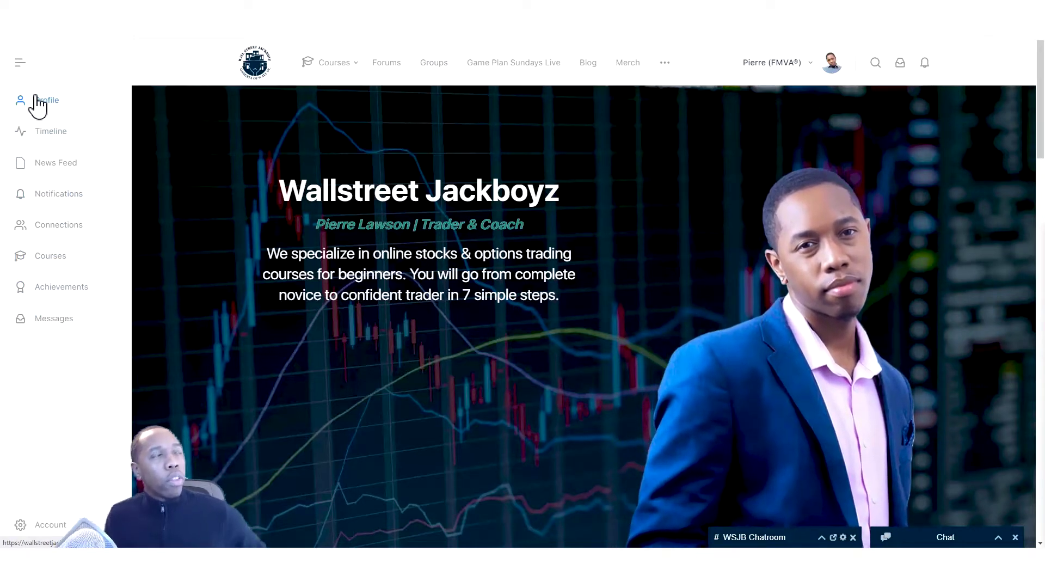
# Step: Collapse and re-expand the side navigation, and open the account's own profile page
pyautogui.click(21, 64)
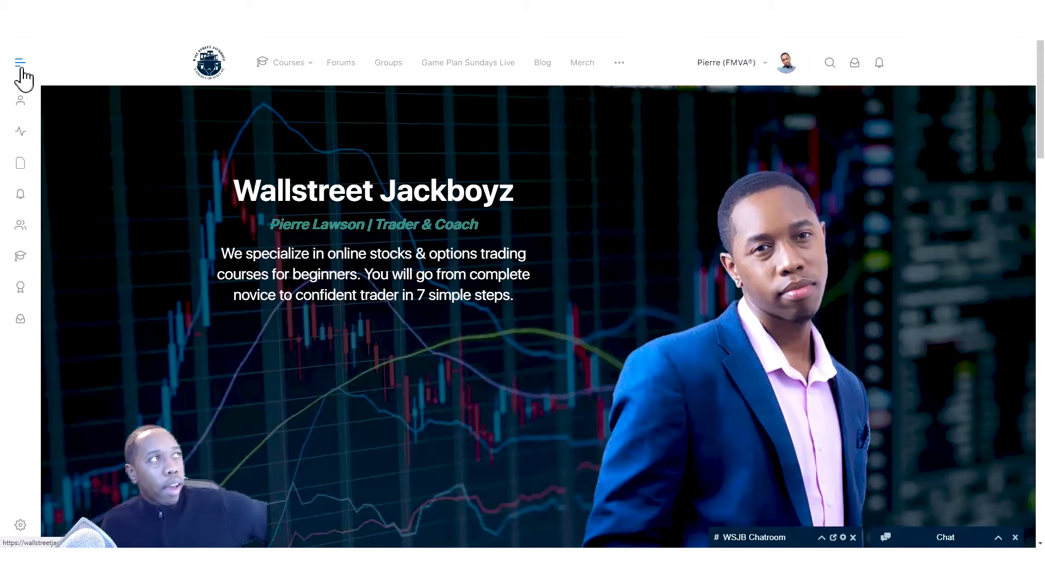
pyautogui.click(21, 63)
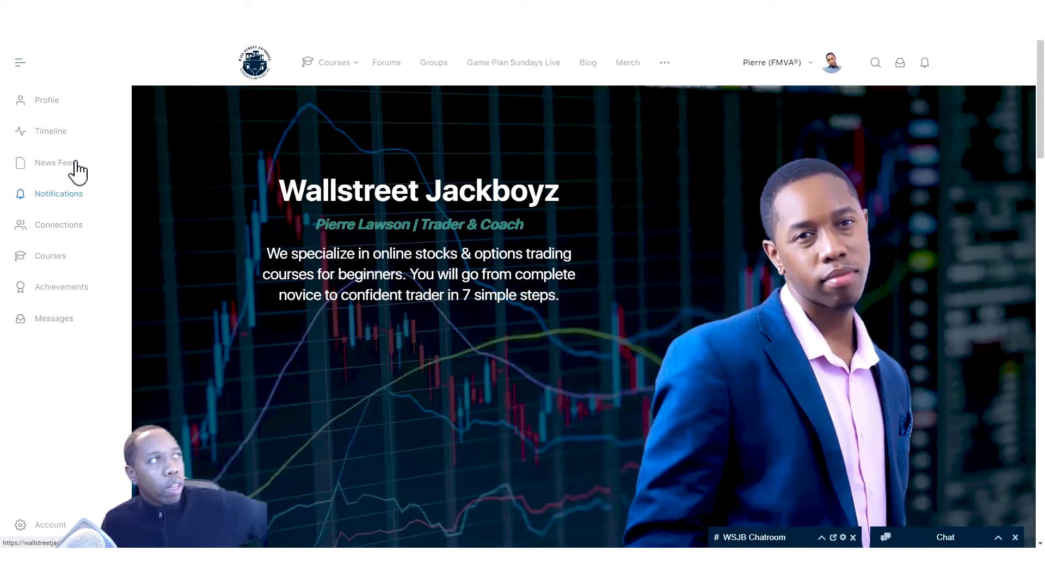
pyautogui.click(49, 102)
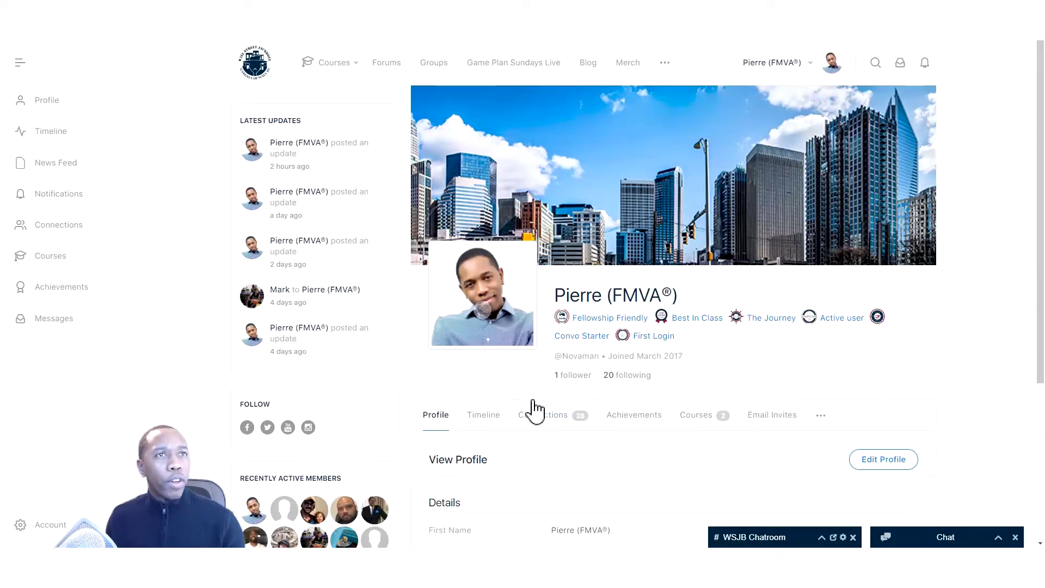
# Step: Examine the profile's cover photo, avatar, badges, follower information, and the Details and About sections
pyautogui.moveTo(484, 332)
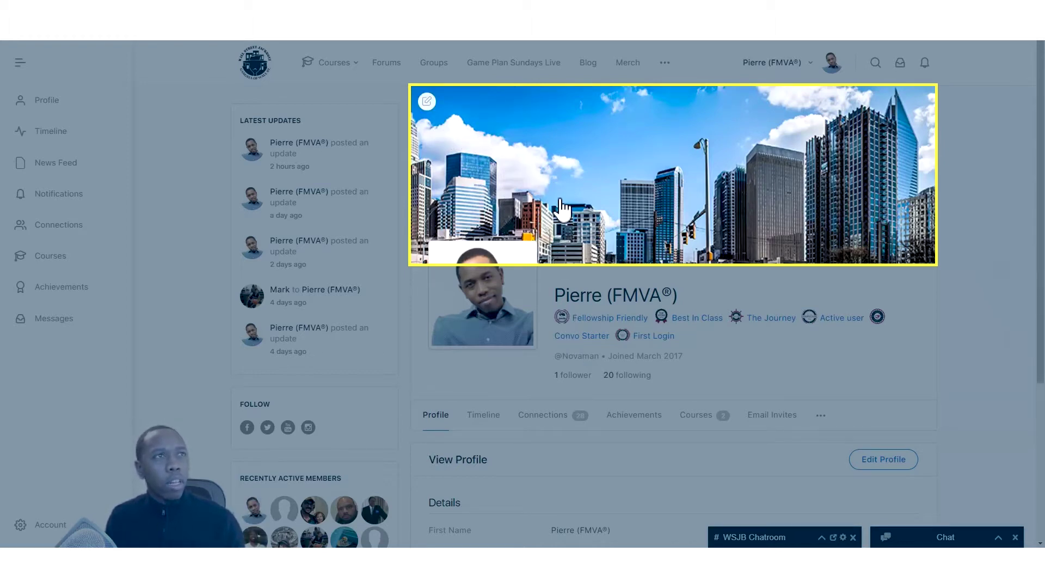
pyautogui.scroll(-1, 618, 282)
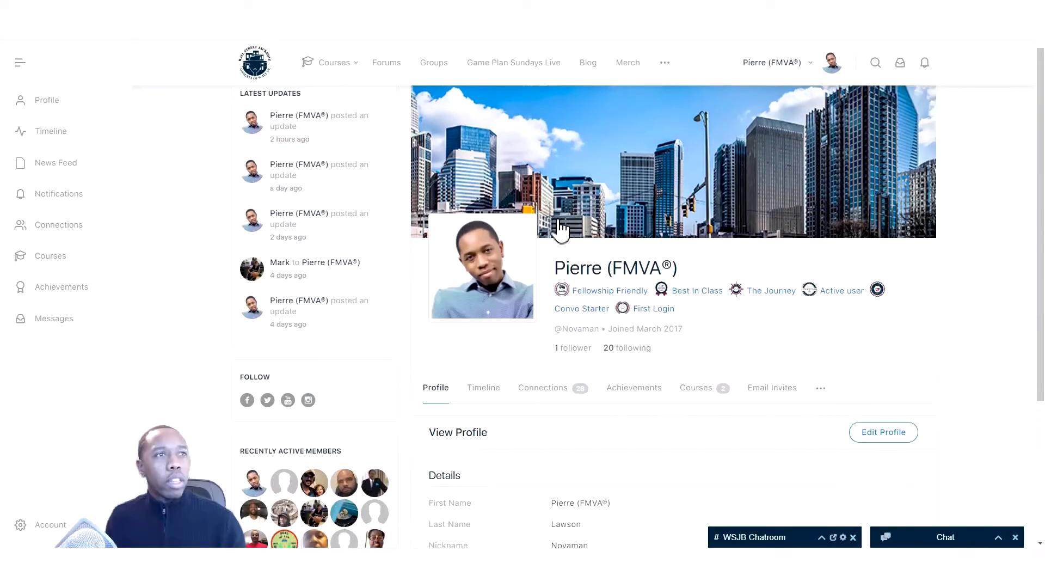
pyautogui.scroll(-2, 561, 229)
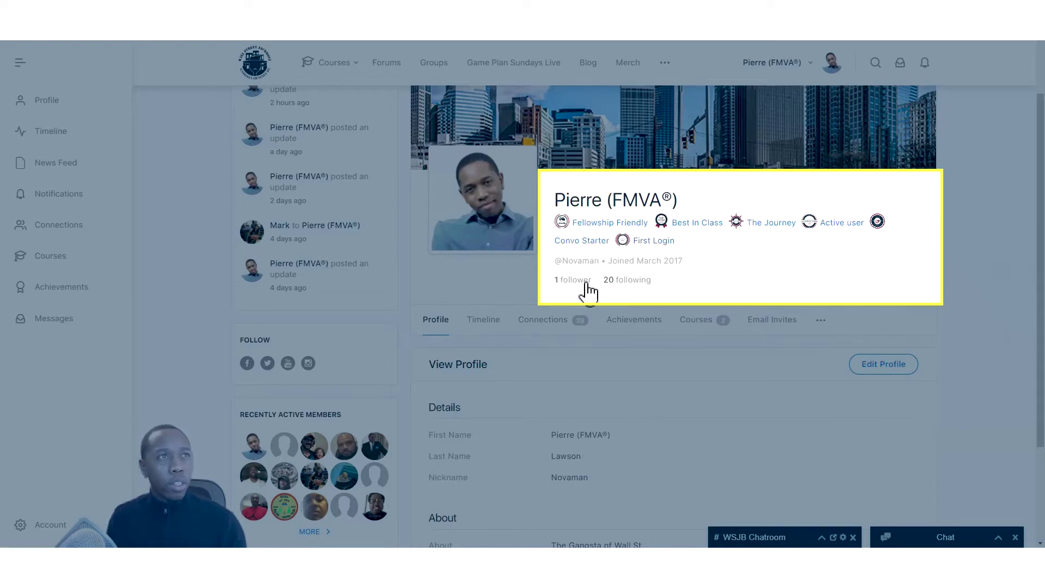
pyautogui.scroll(-1, 608, 301)
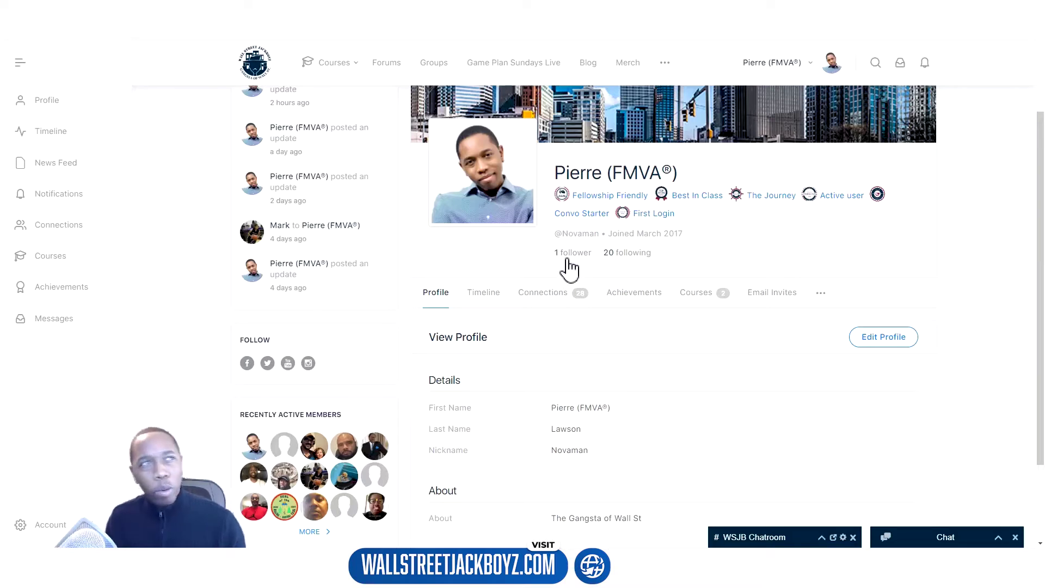
pyautogui.scroll(-1, 557, 310)
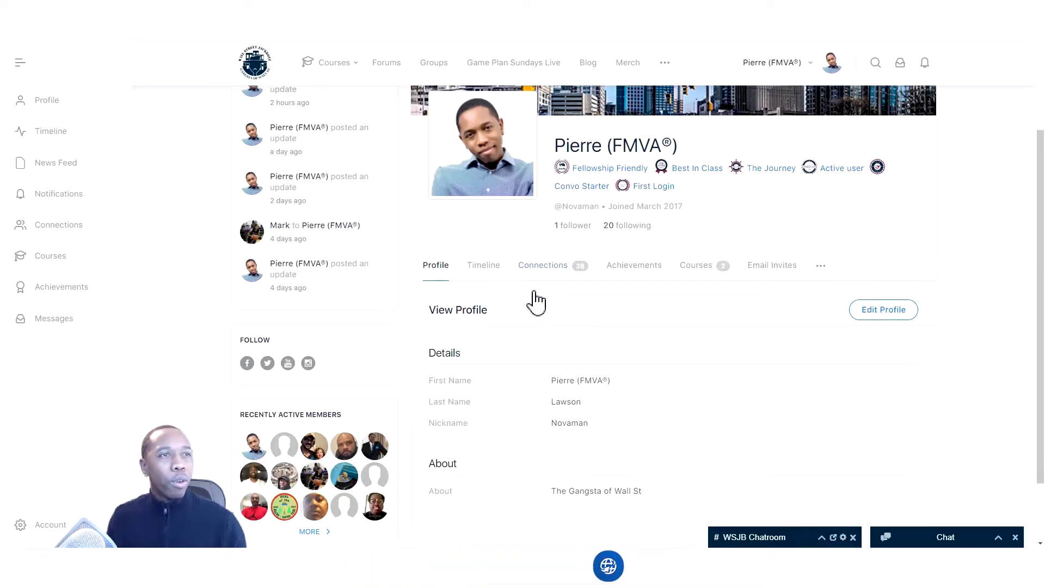
pyautogui.scroll(-1, 493, 293)
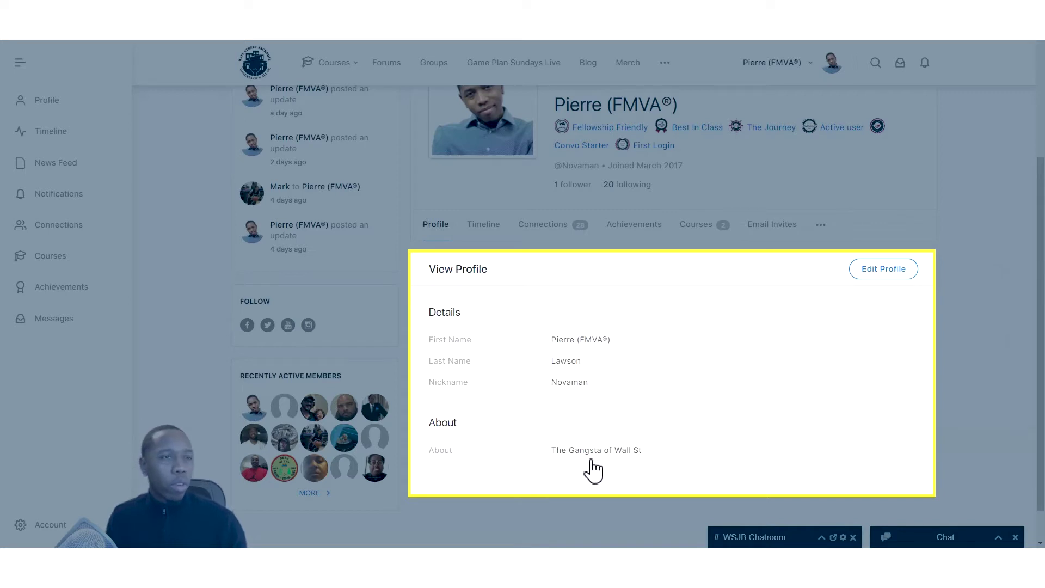
# Step: Examine the Latest Updates and Follow sections beside the profile
pyautogui.scroll(3, 593, 469)
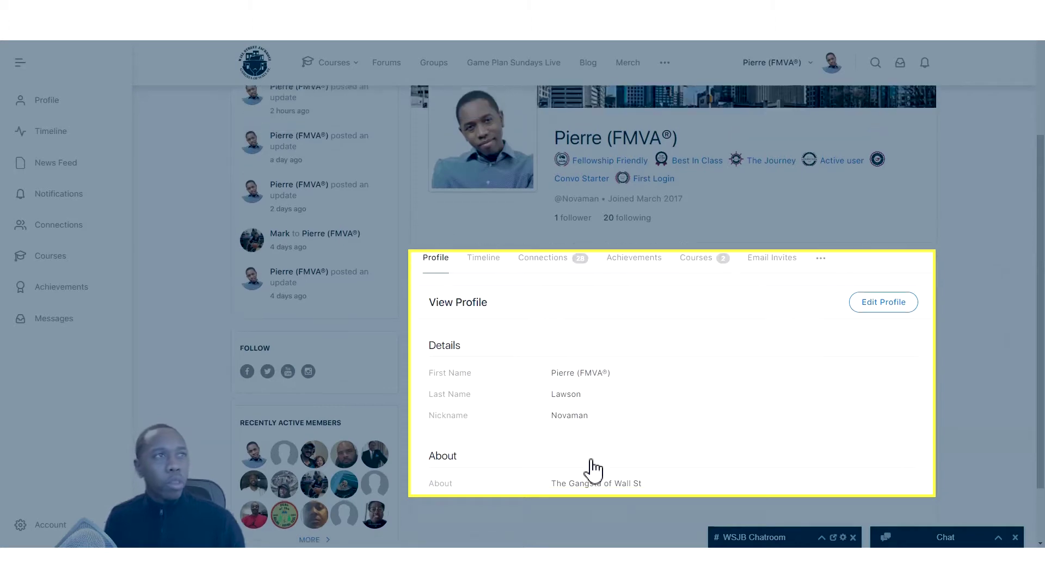
pyautogui.scroll(1, 593, 469)
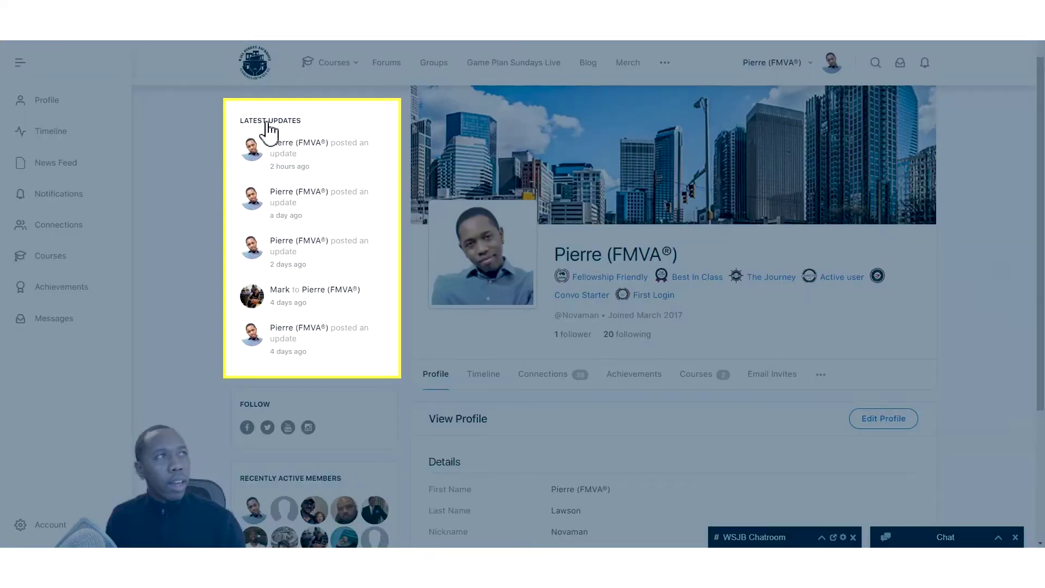
pyautogui.scroll(1, 283, 236)
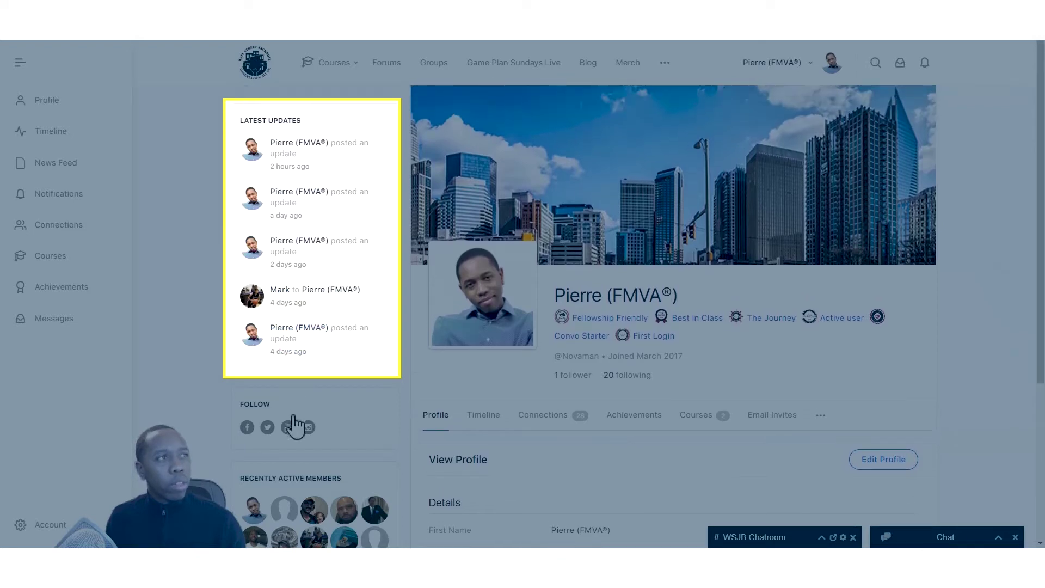
pyautogui.scroll(-1, 306, 428)
pyautogui.scroll(1, 308, 270)
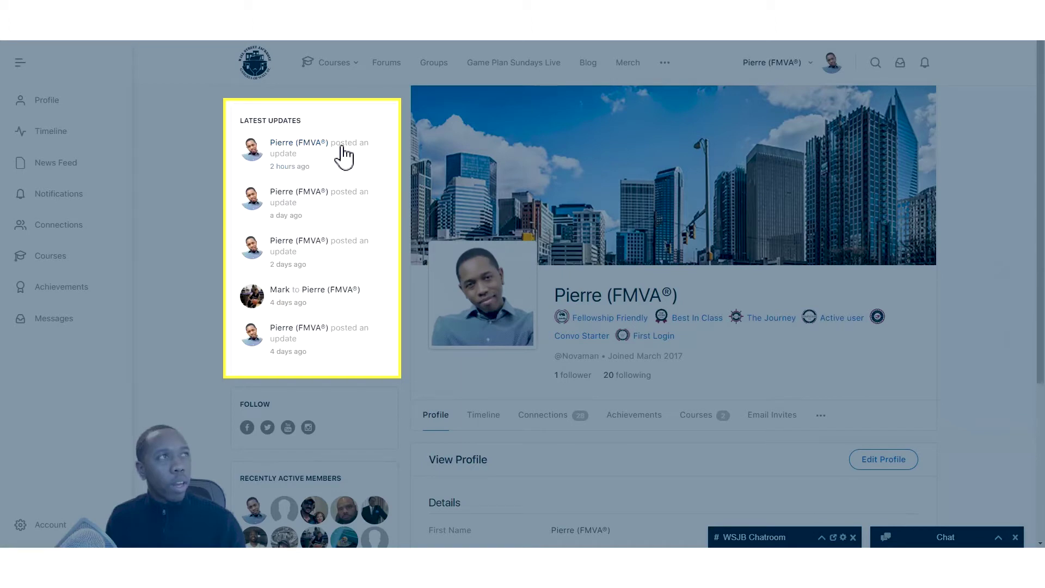
# Step: Show the additional profile sections beyond Email Invites, and close the list again
pyautogui.scroll(-2, 305, 395)
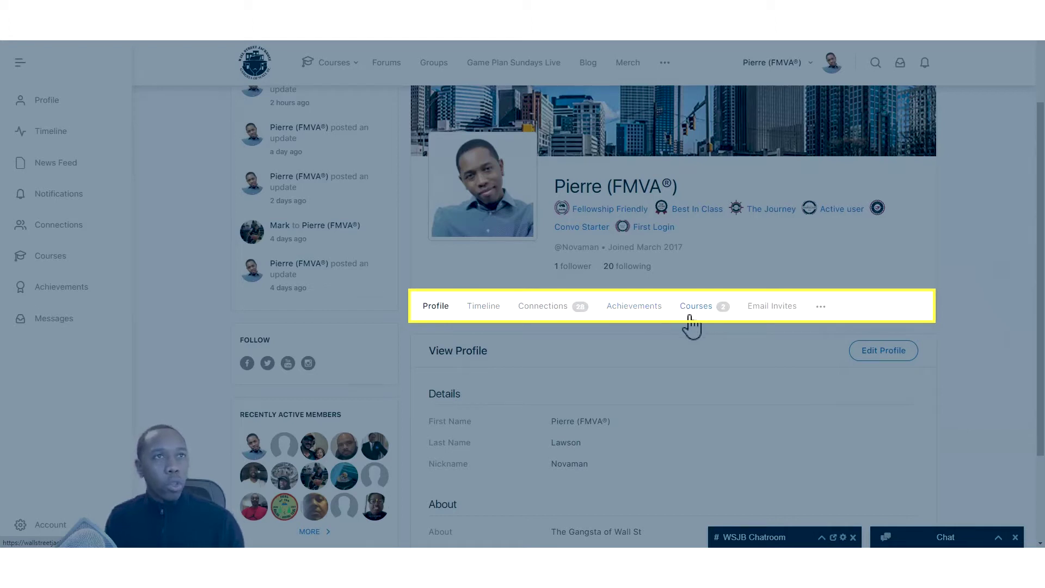
pyautogui.click(821, 308)
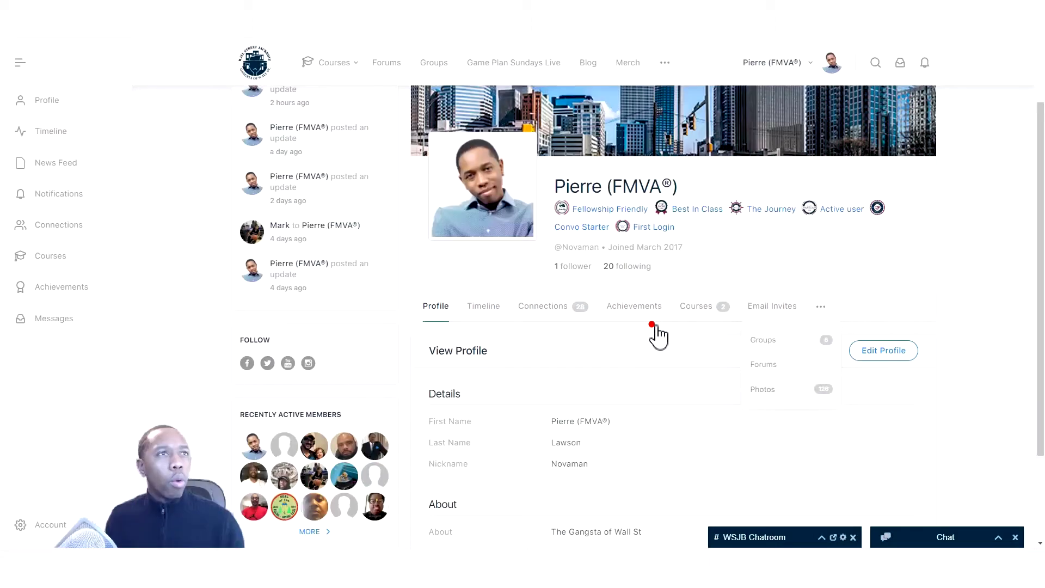
pyautogui.click(652, 325)
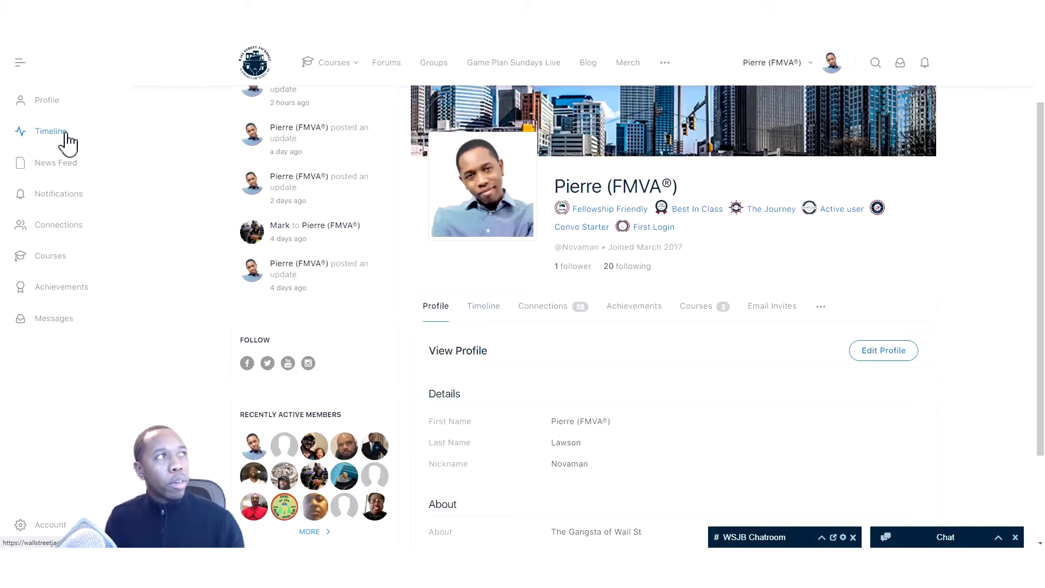
# Step: Open the account's Timeline posts and review the updates down to the weekly earnings preview
pyautogui.click(810, 68)
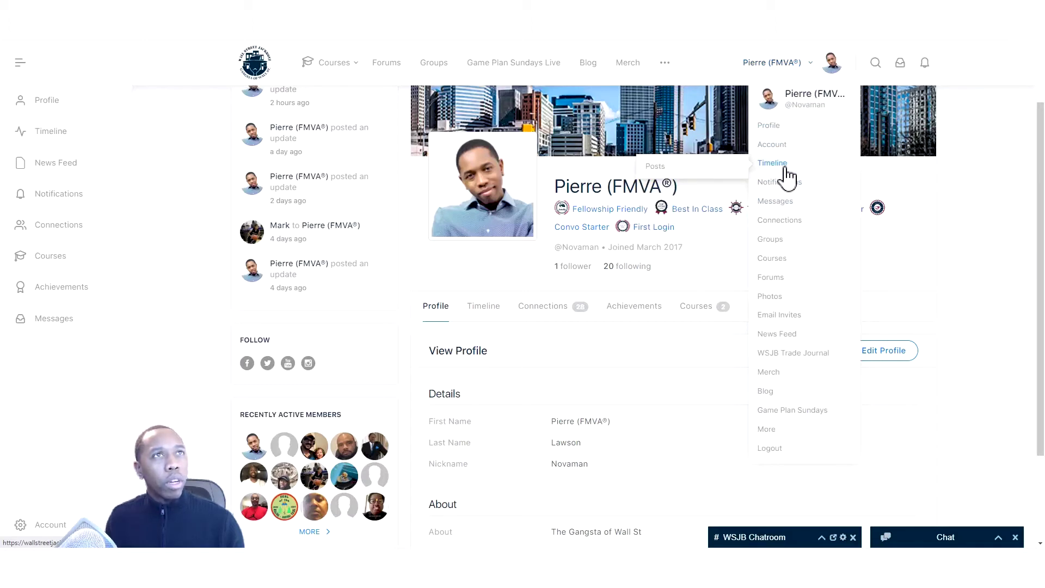
pyautogui.click(655, 168)
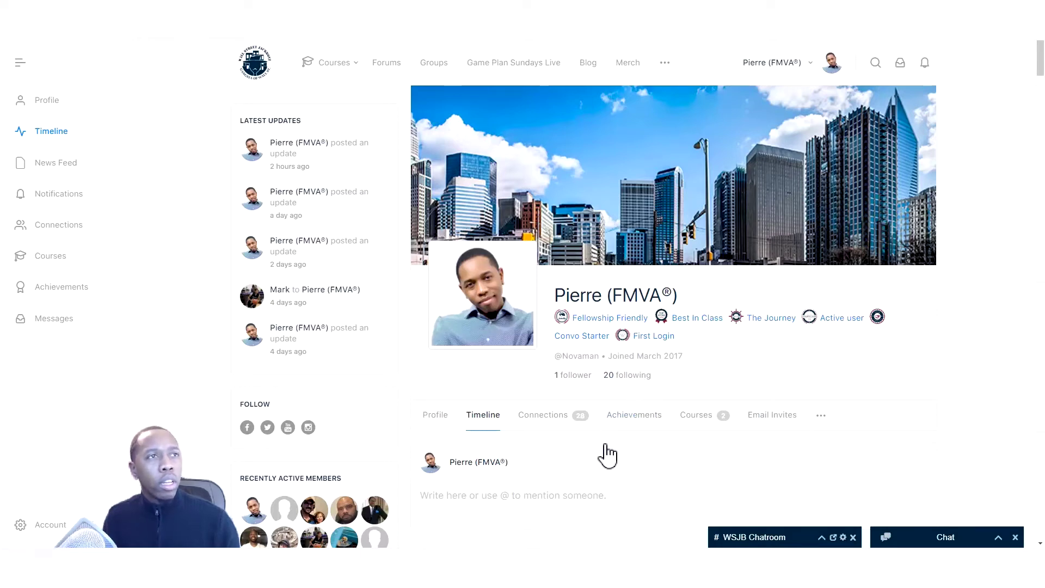
pyautogui.scroll(-1, 629, 407)
pyautogui.scroll(-4, 630, 407)
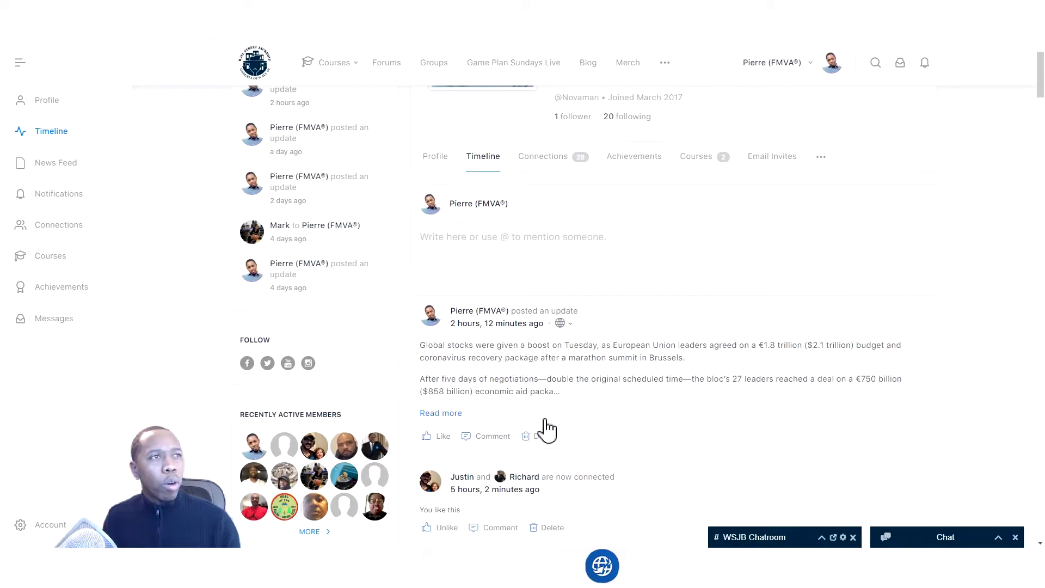
pyautogui.scroll(-2, 534, 479)
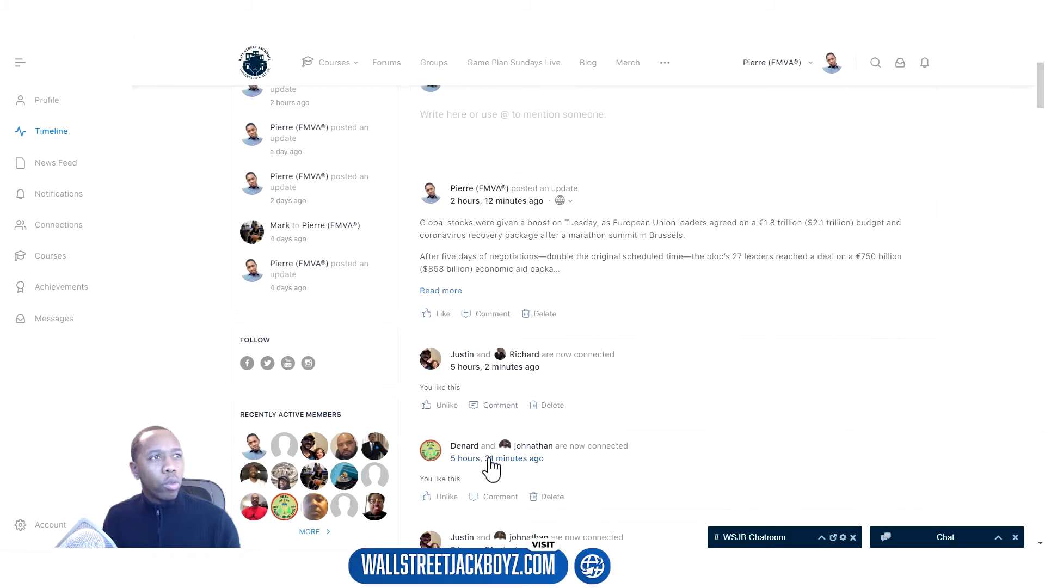
pyautogui.scroll(-4, 595, 437)
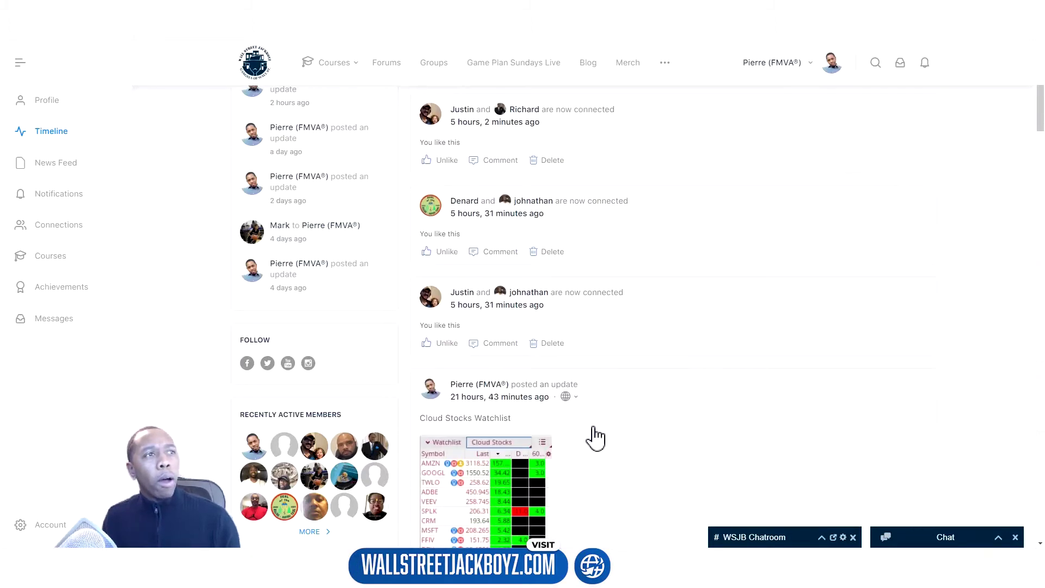
pyautogui.scroll(-4, 595, 437)
pyautogui.scroll(-3, 619, 420)
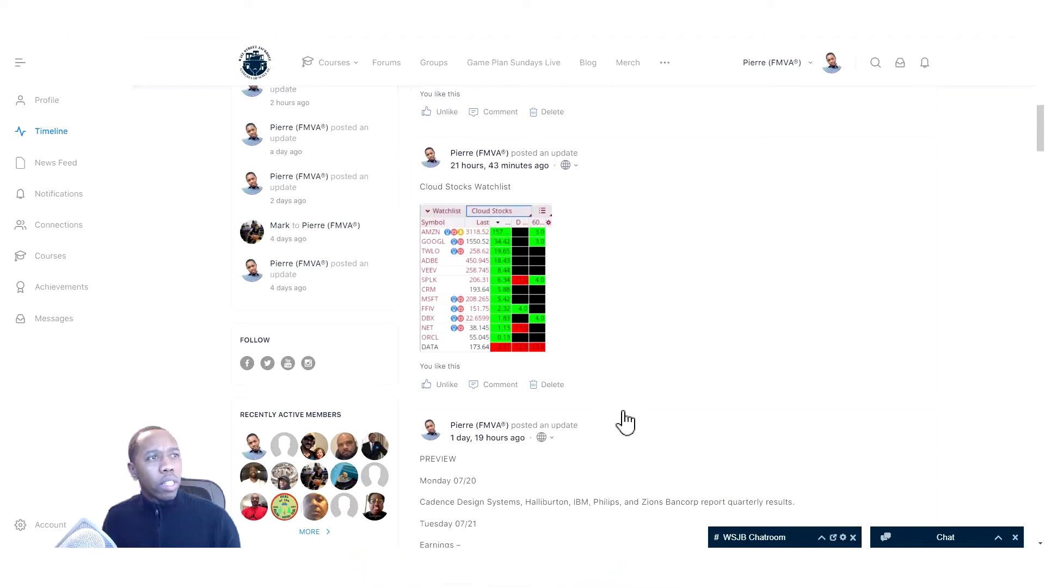
pyautogui.scroll(-1, 625, 444)
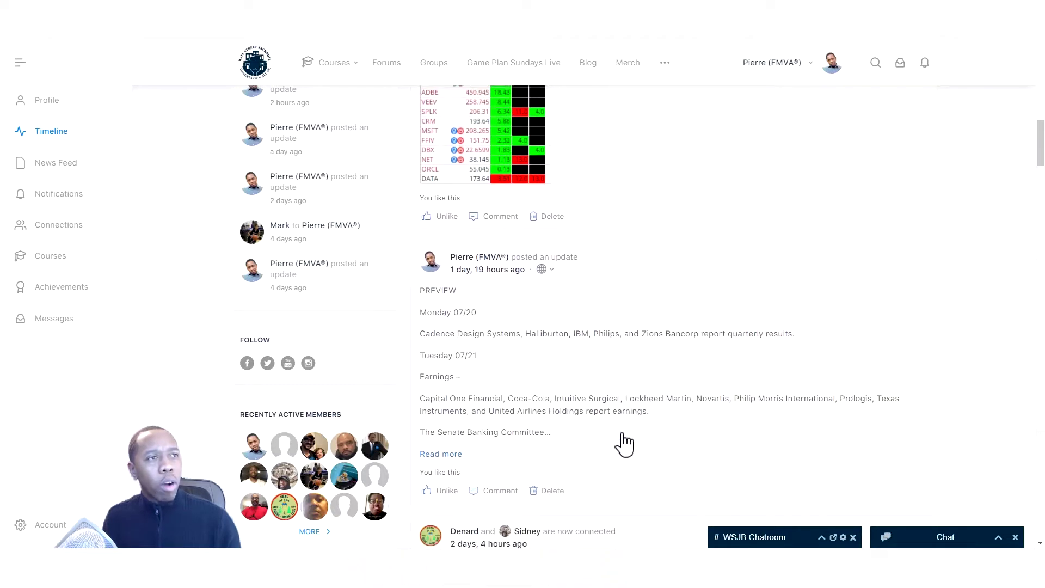
pyautogui.scroll(2, 624, 444)
pyautogui.scroll(9, 624, 444)
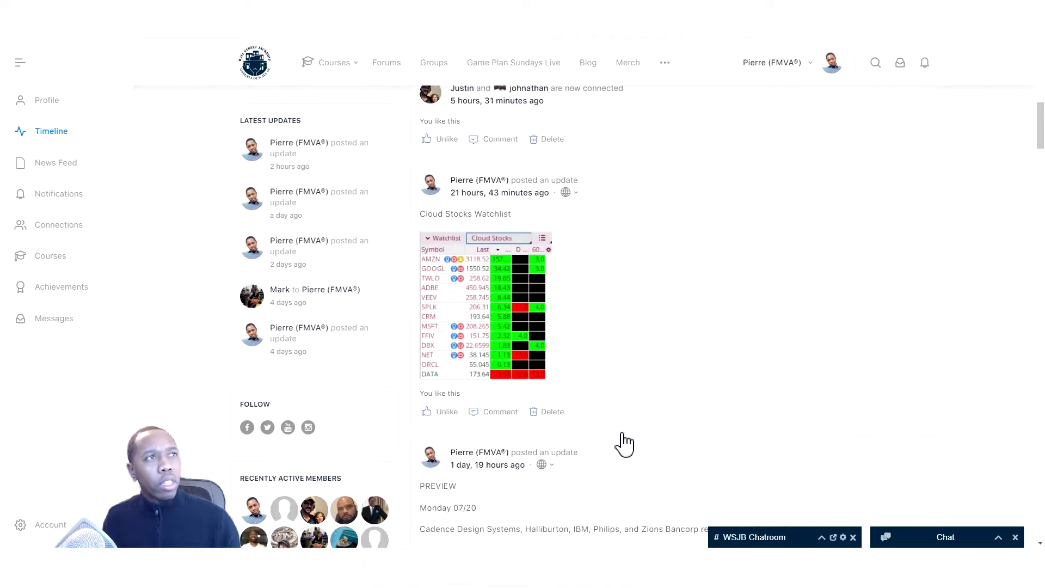
pyautogui.scroll(4, 625, 443)
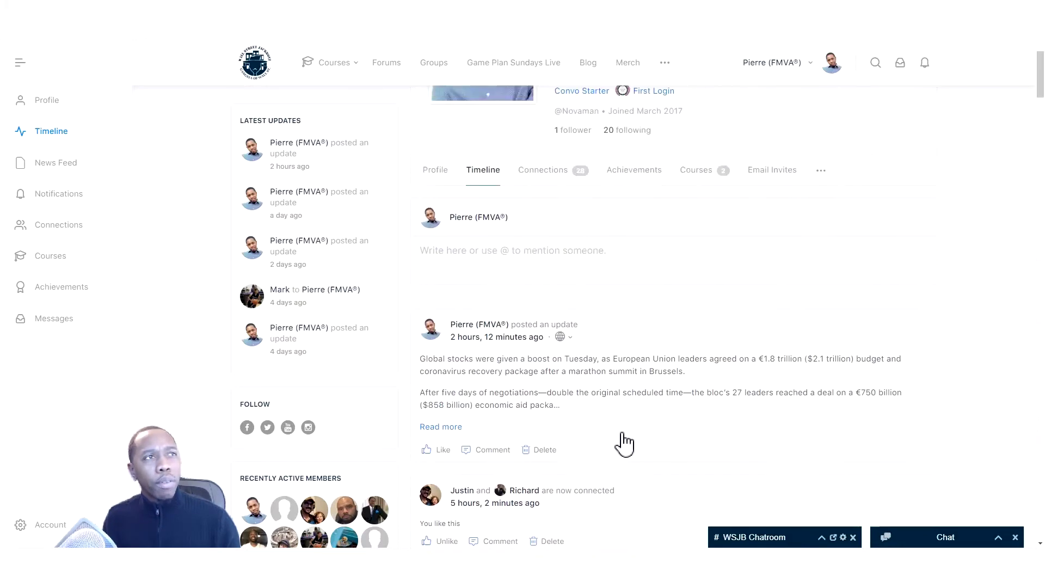
pyautogui.scroll(4, 624, 443)
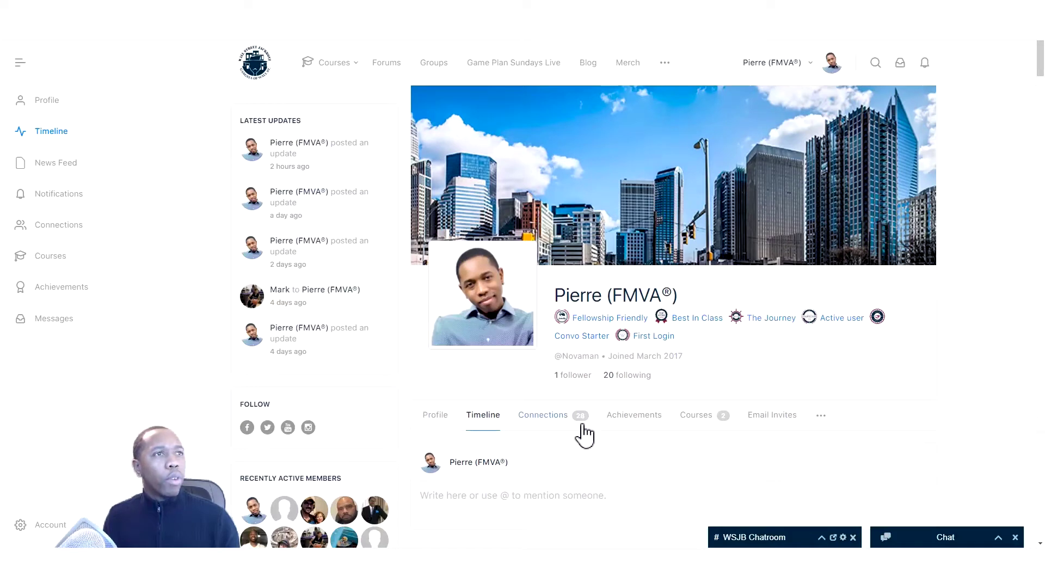
pyautogui.scroll(-1, 562, 474)
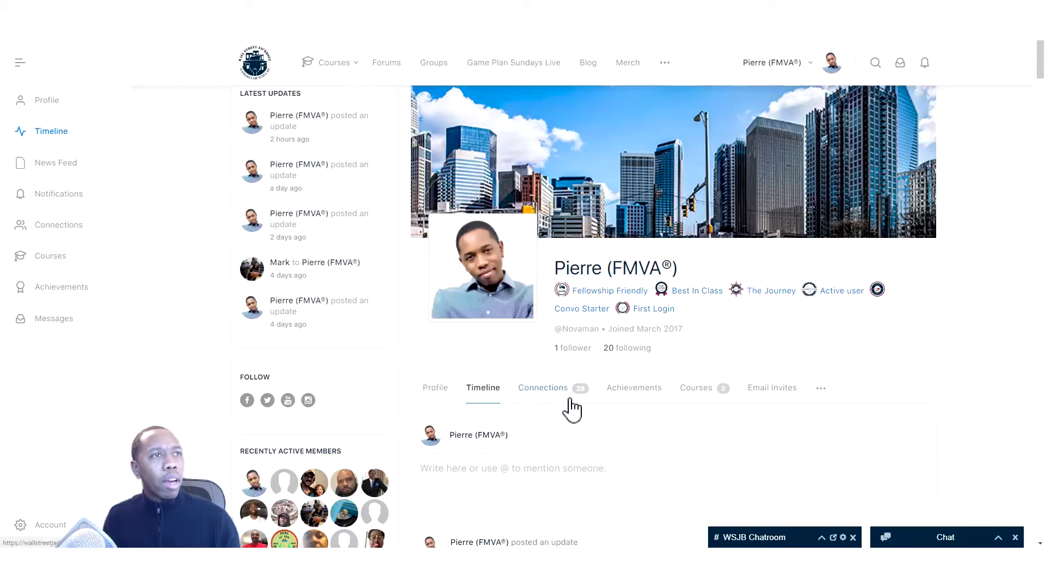
# Step: Open the News Feed and like the two-day-old new-connection post below the earnings preview
pyautogui.click(56, 163)
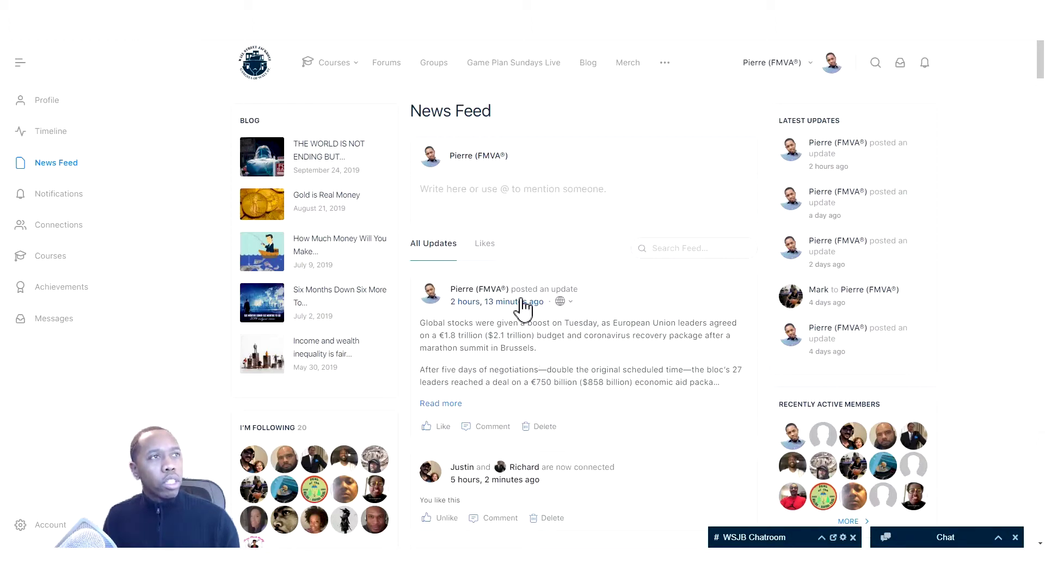
pyautogui.scroll(-1, 546, 328)
pyautogui.scroll(-3, 545, 328)
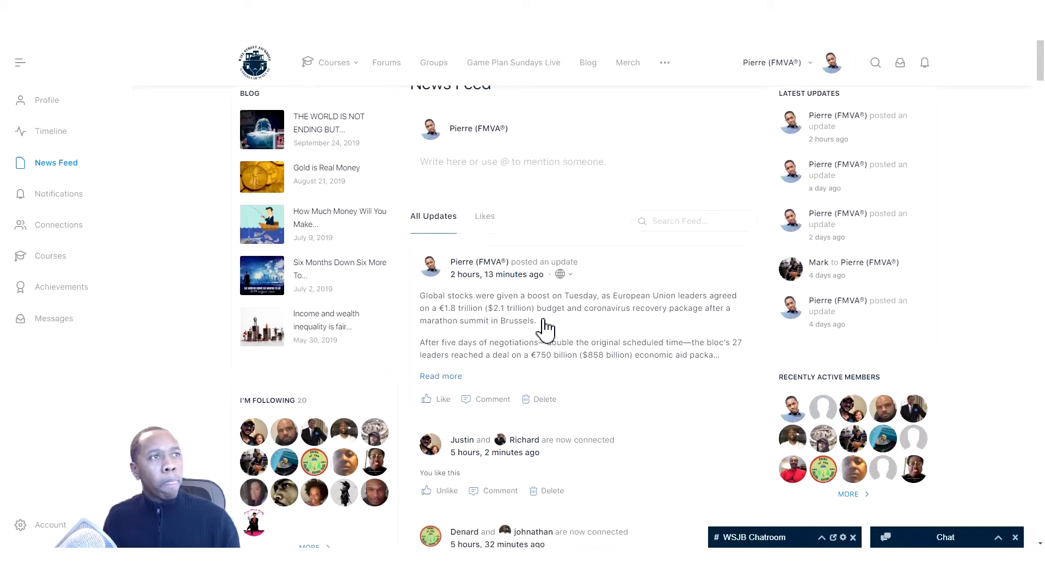
pyautogui.scroll(-8, 516, 446)
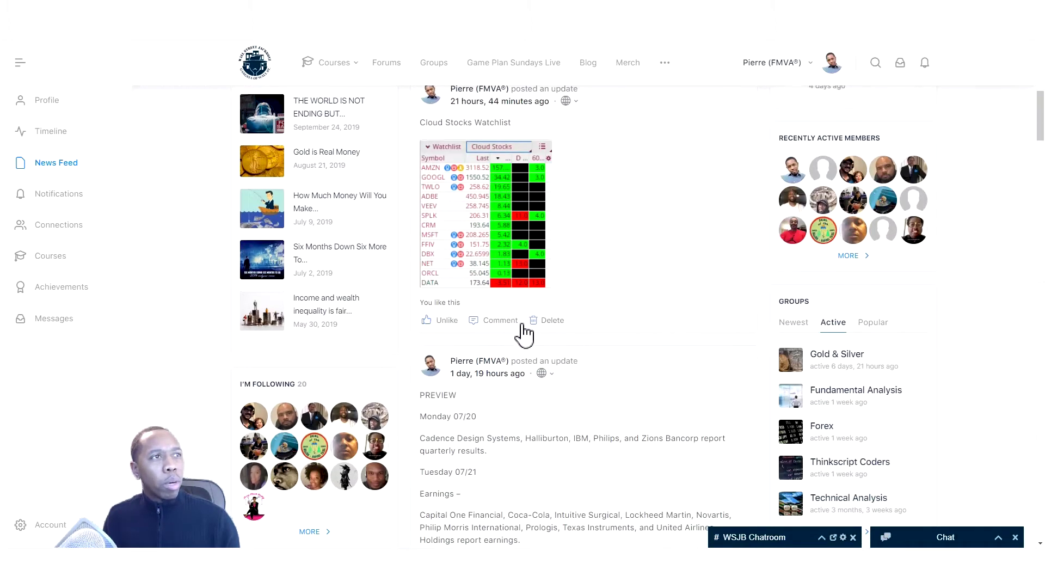
pyautogui.scroll(-7, 548, 397)
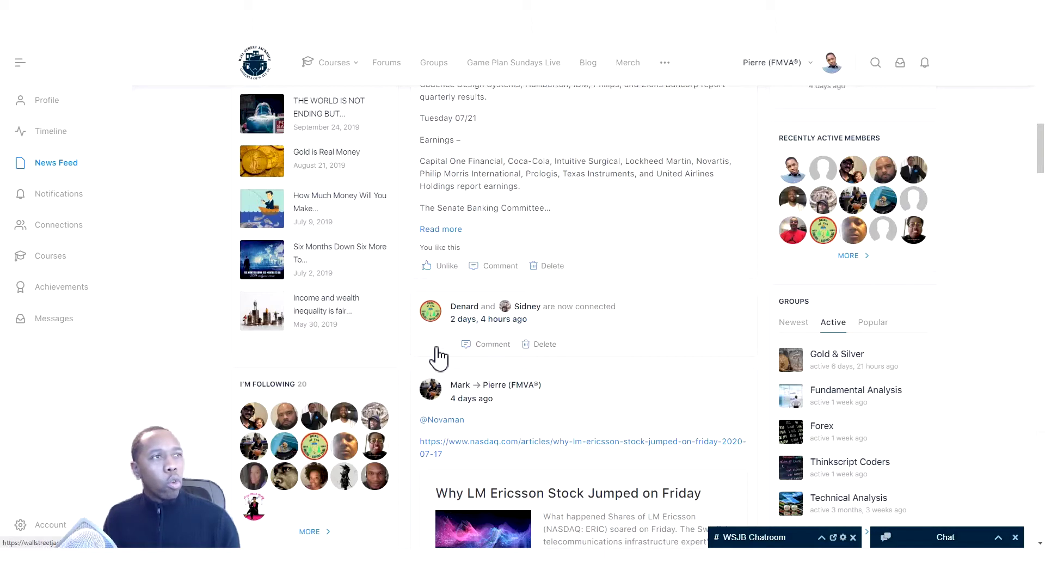
pyautogui.click(437, 347)
# Step: Examine the shared "Why LM Ericsson Stock Jumped on Friday" post and its comment in the News Feed
pyautogui.scroll(-3, 606, 415)
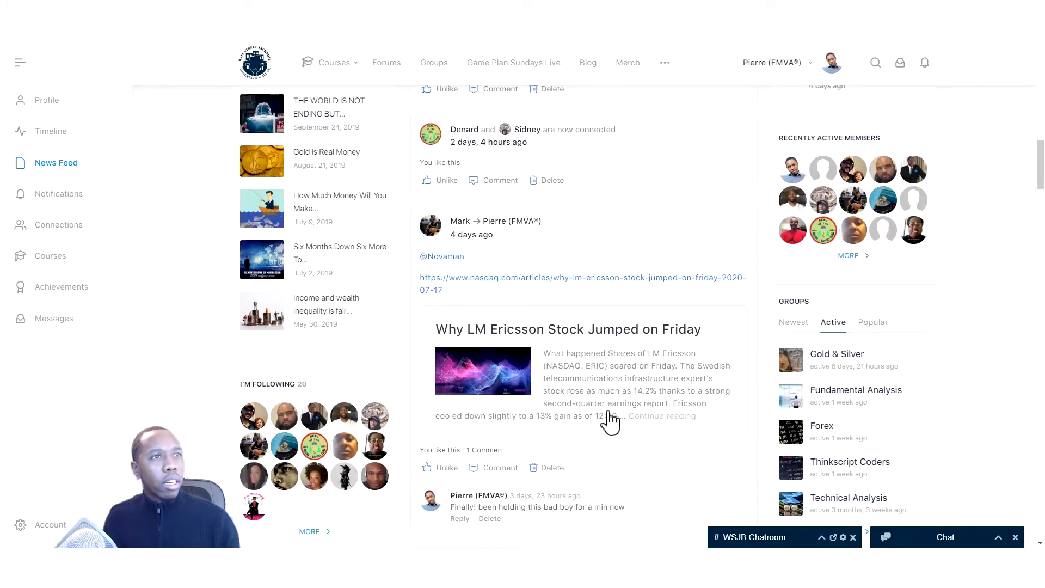
pyautogui.scroll(-1, 602, 413)
pyautogui.scroll(-1, 604, 413)
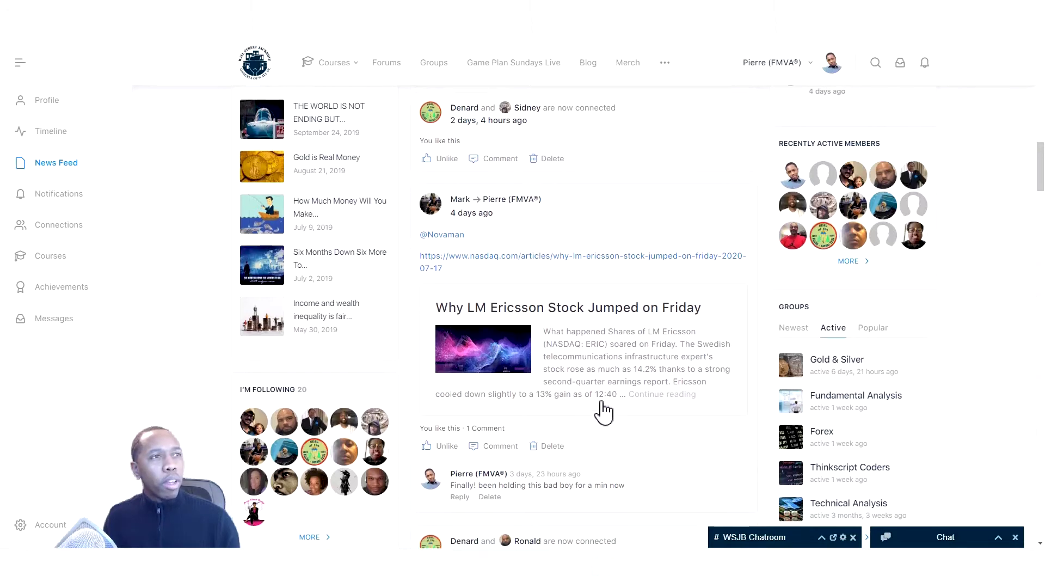
pyautogui.scroll(2, 603, 413)
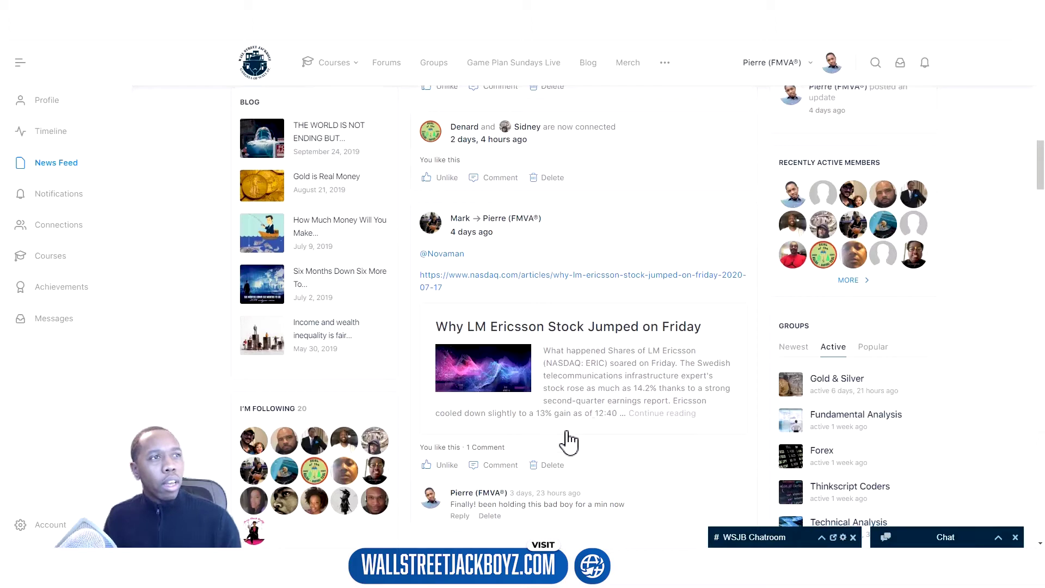
pyautogui.scroll(-1, 544, 463)
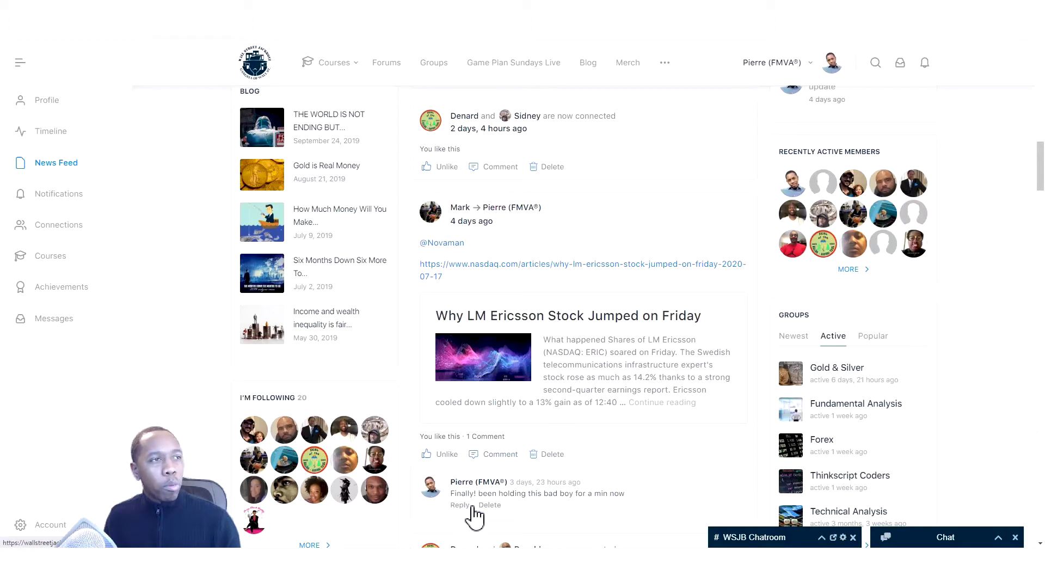
# Step: Review the News Feed back up to the Cloud Stocks Watchlist post, with the Blog, Latest Updates and Recently Active Members sections beside it
pyautogui.scroll(3, 504, 484)
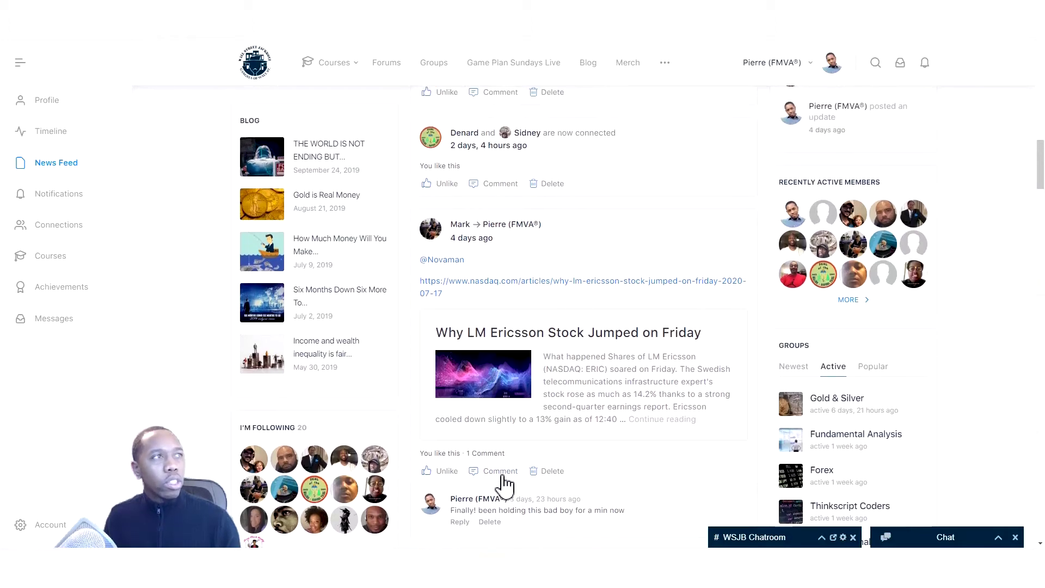
pyautogui.scroll(8, 504, 483)
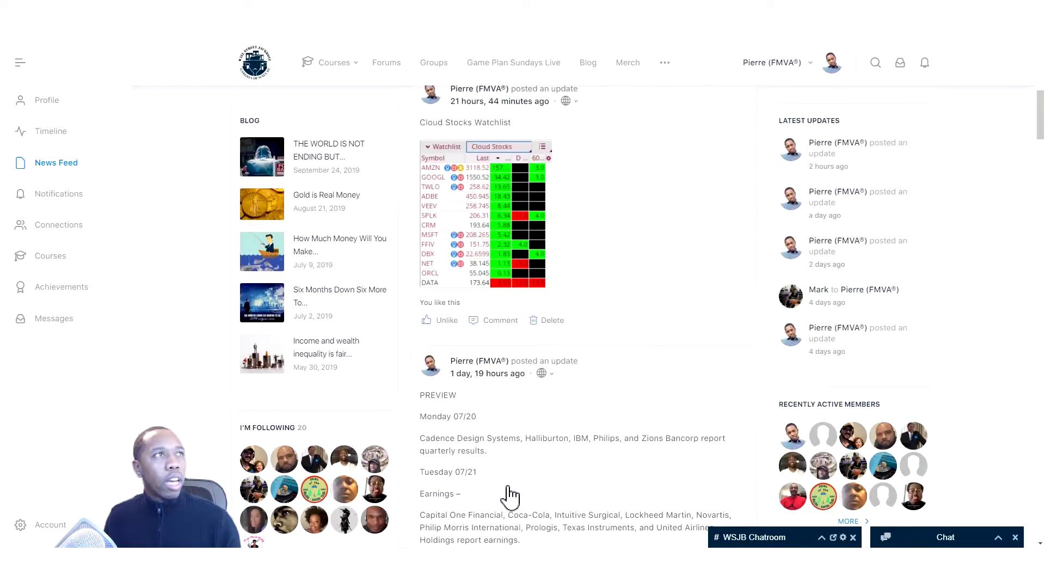
pyautogui.scroll(-1, 509, 495)
pyautogui.scroll(2, 509, 496)
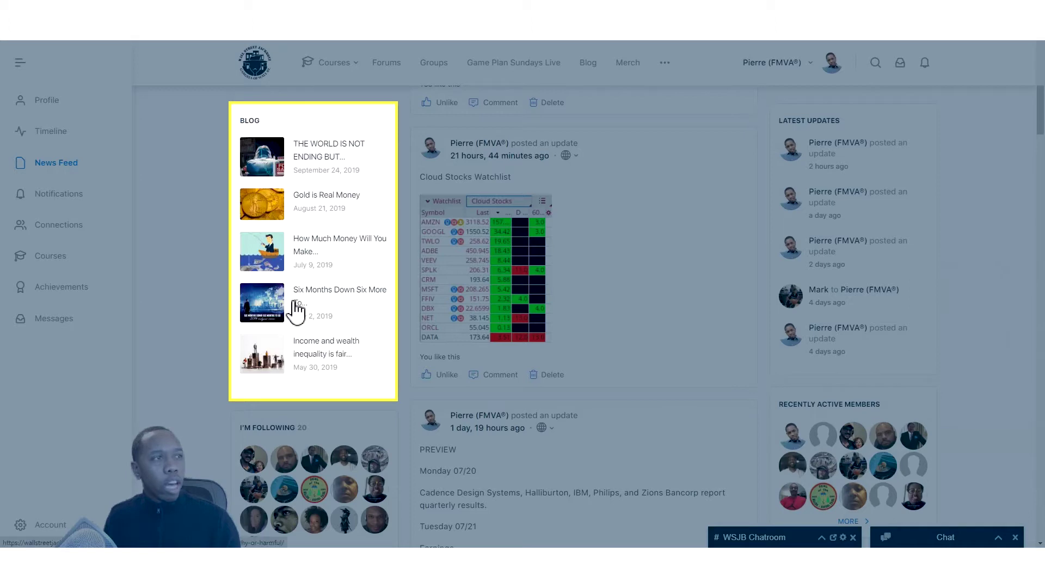
pyautogui.scroll(-1, 305, 455)
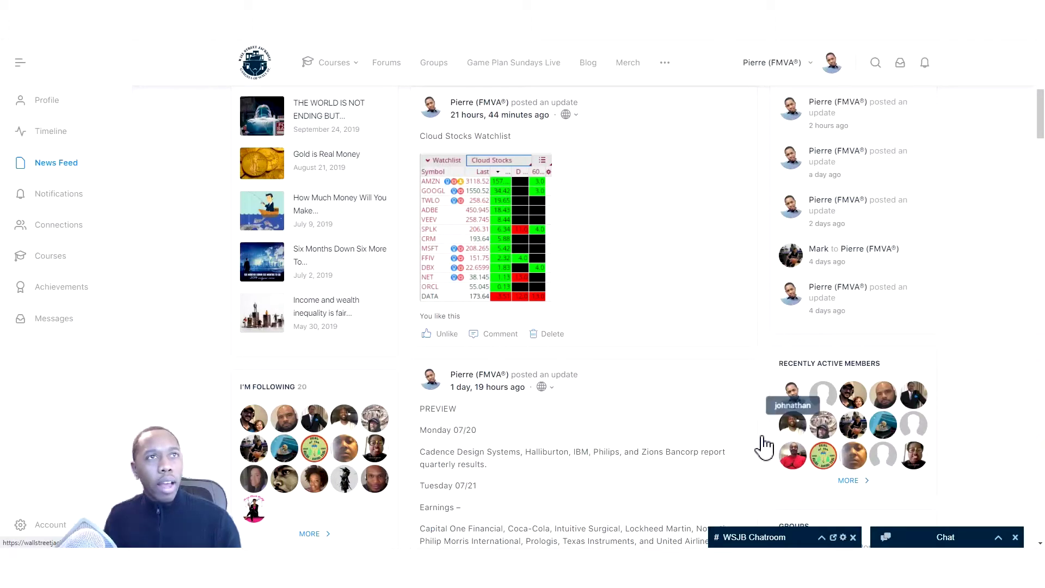
pyautogui.scroll(3, 764, 444)
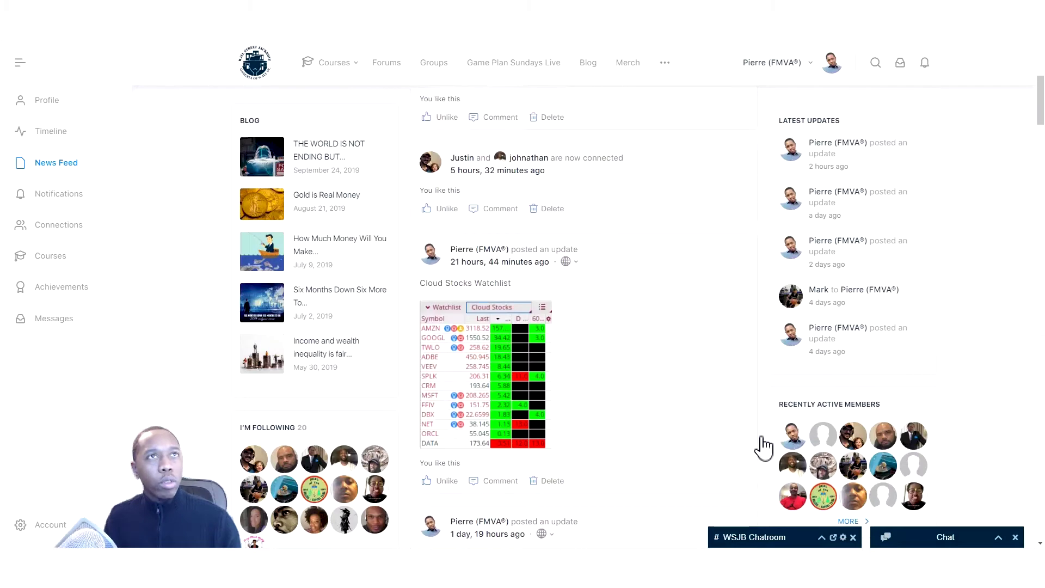
# Step: Open Notifications, list the read ones, and check the available notification type filters while keeping View All
pyautogui.click(66, 196)
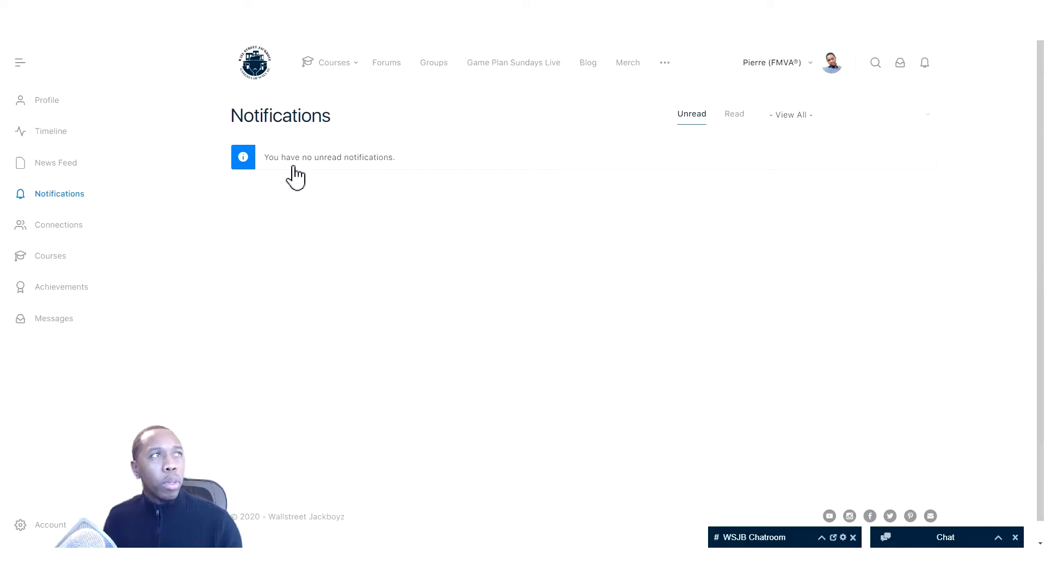
pyautogui.click(739, 119)
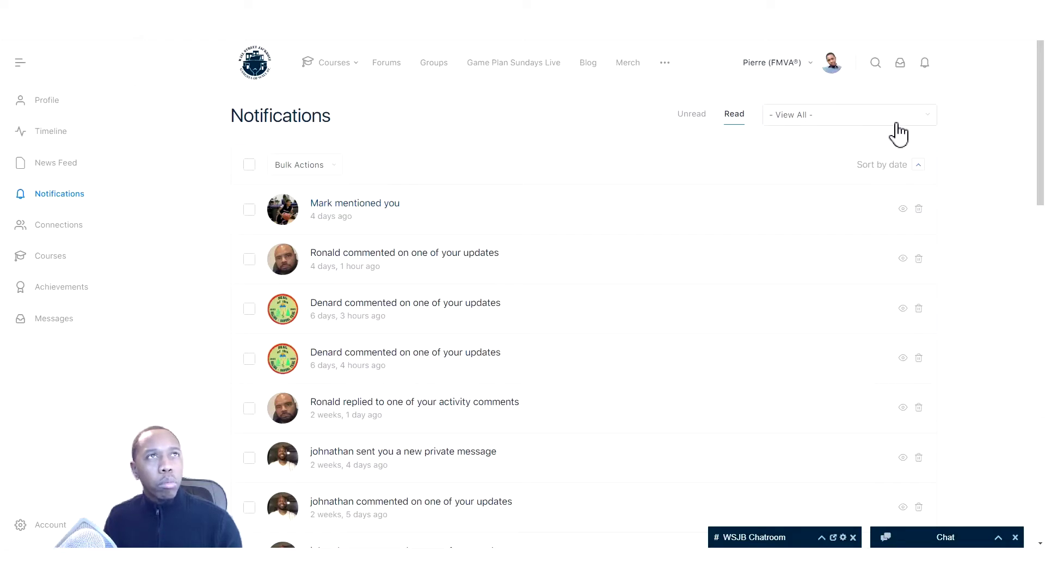
pyautogui.click(928, 122)
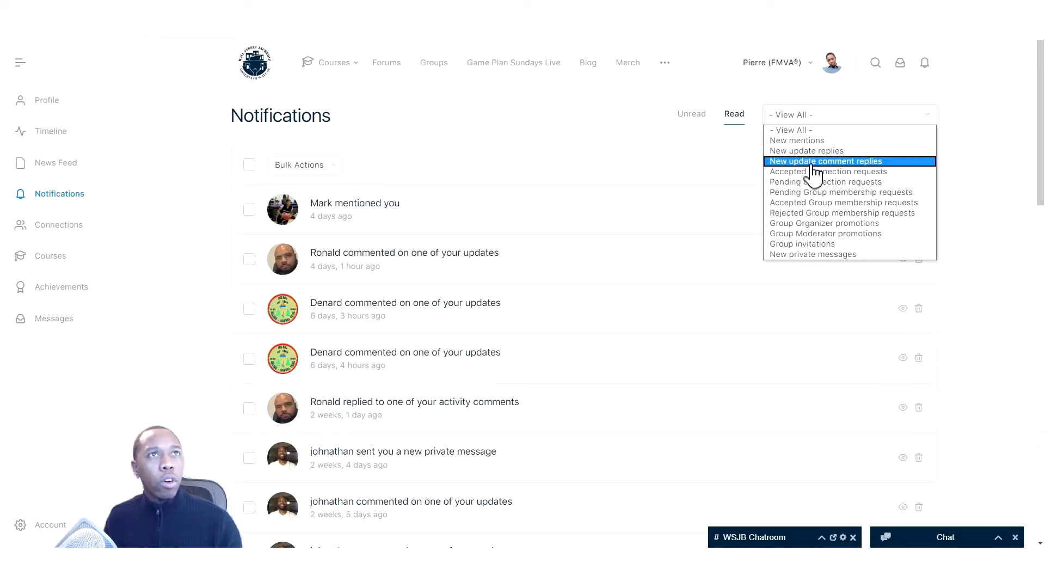
pyautogui.click(728, 142)
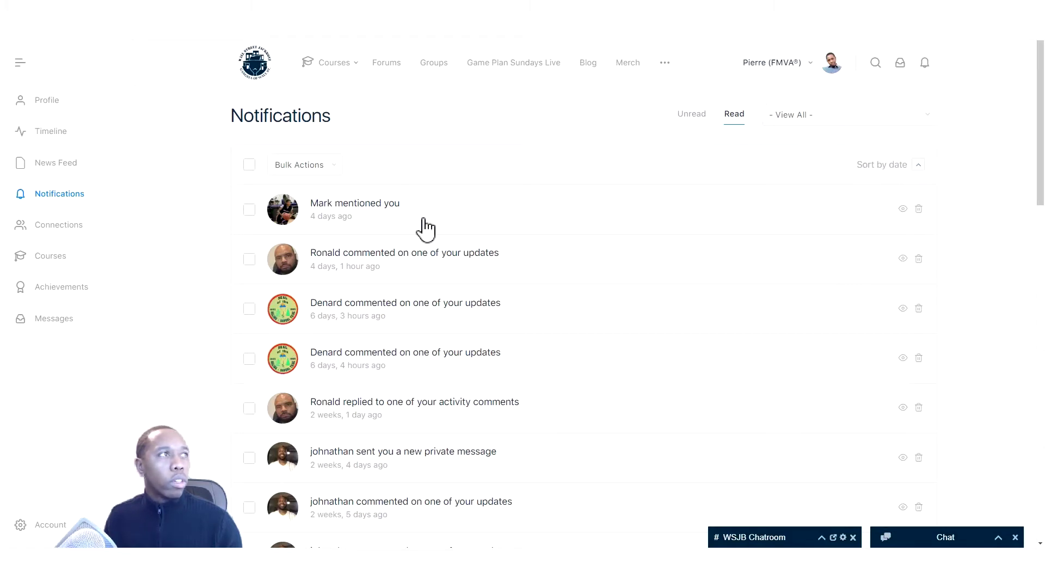
# Step: Open Connections and examine the My Connections member cards with their follow and message options, returning to the start of the list
pyautogui.click(75, 226)
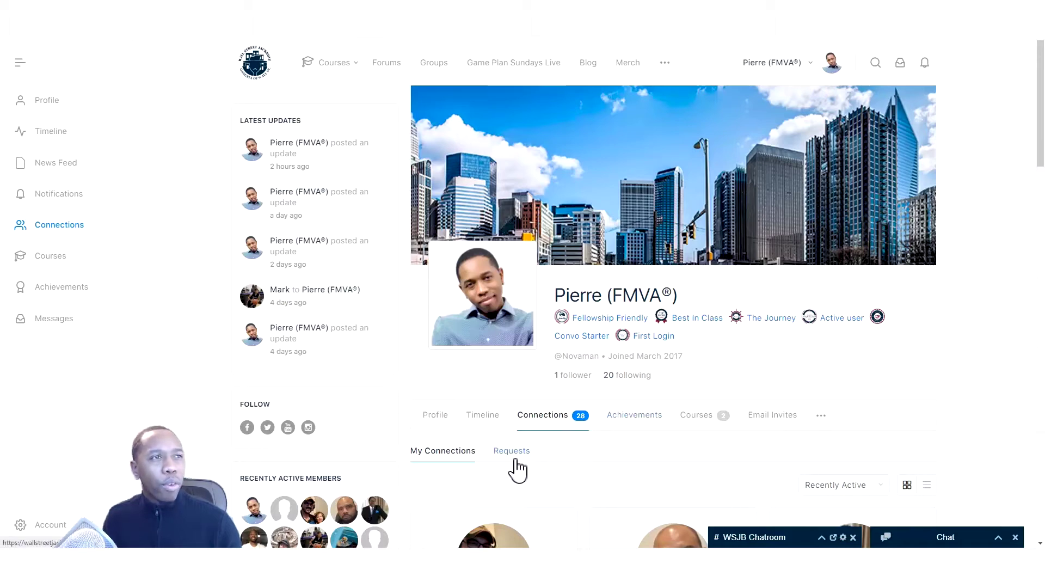
pyautogui.scroll(-3, 605, 479)
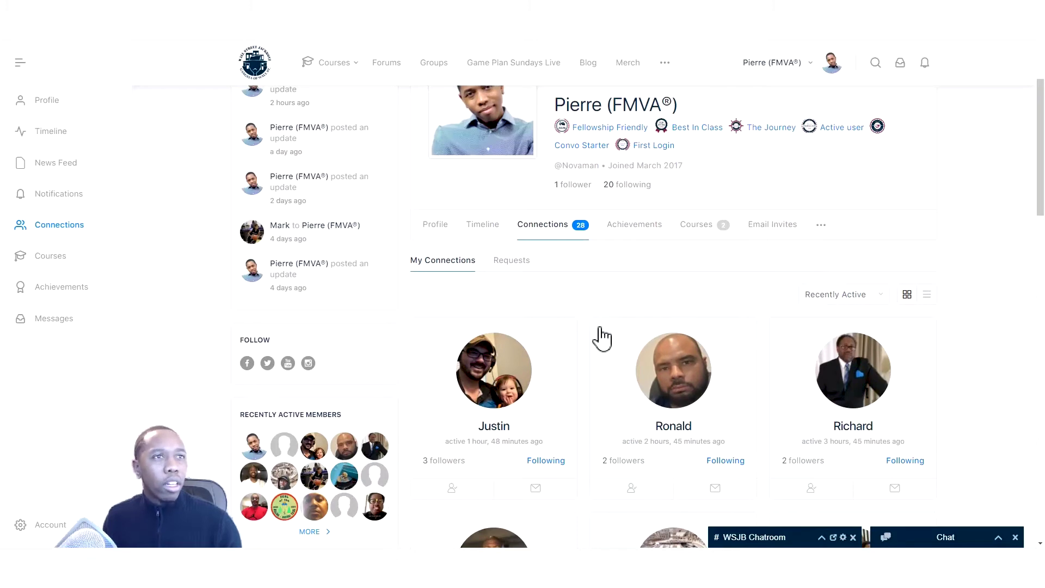
pyautogui.scroll(-1, 506, 329)
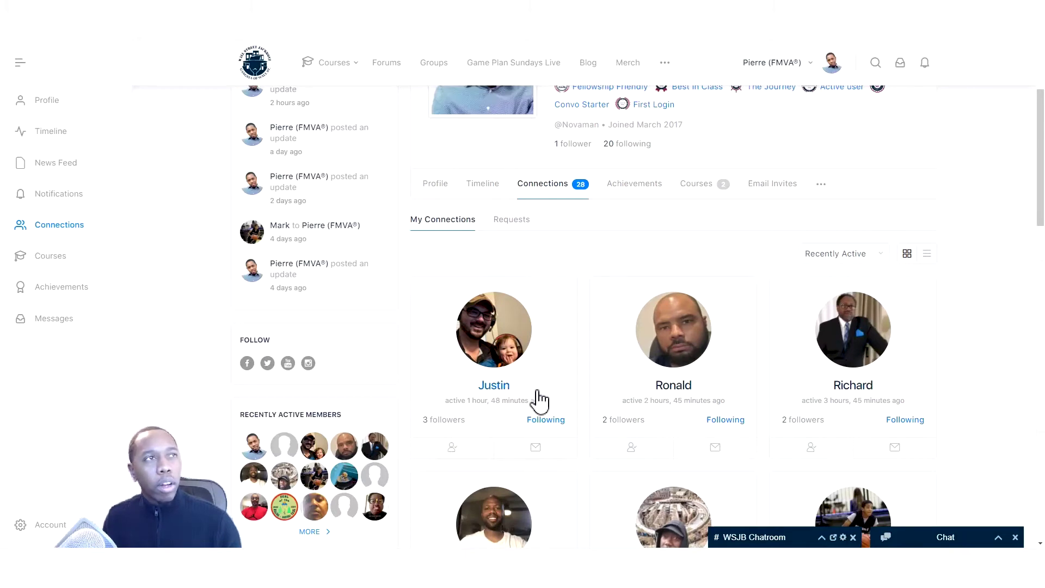
pyautogui.scroll(-3, 542, 432)
pyautogui.scroll(-1, 547, 436)
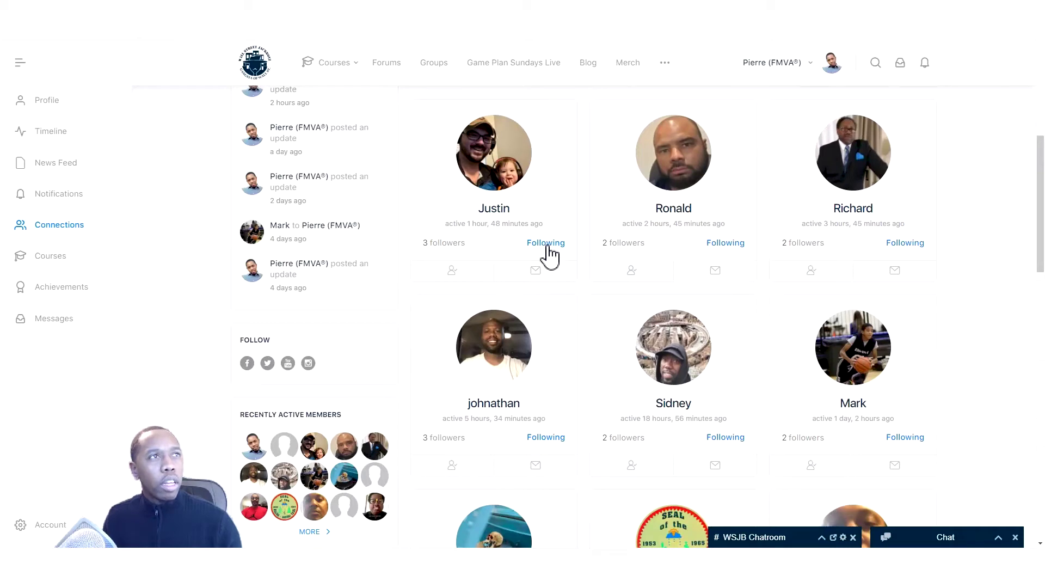
pyautogui.scroll(-5, 591, 390)
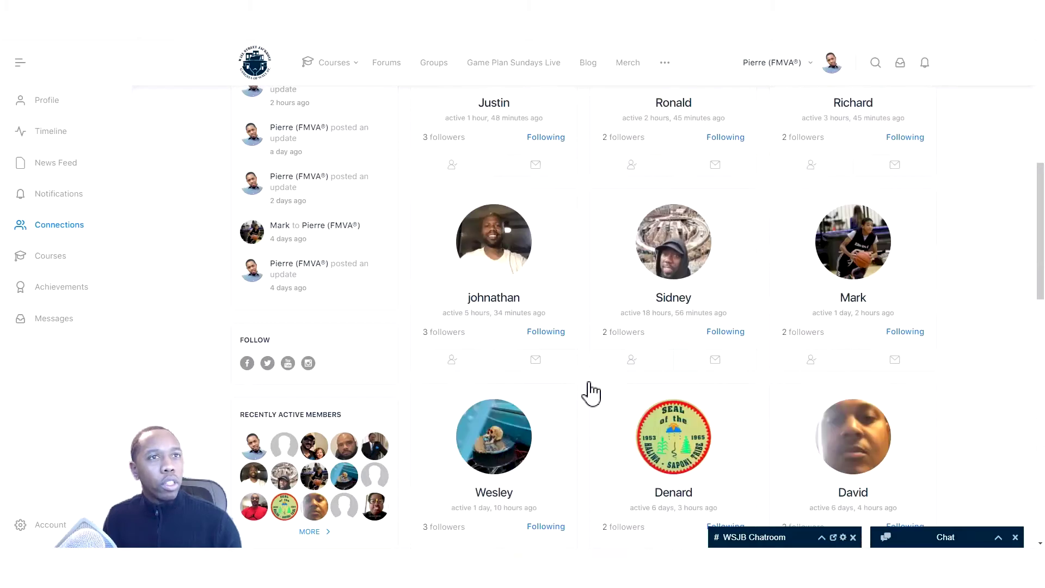
pyautogui.scroll(-1, 590, 391)
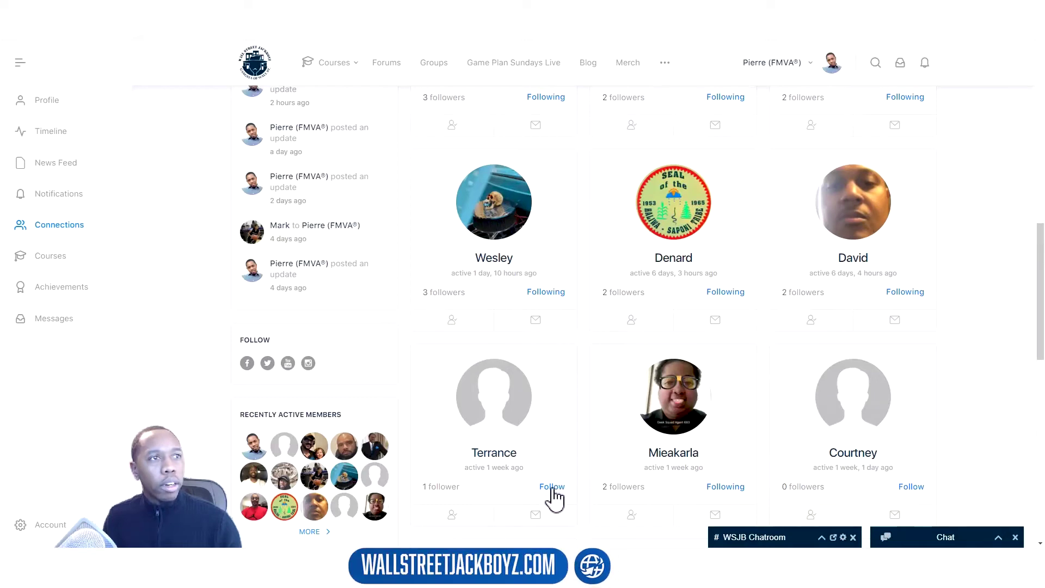
pyautogui.scroll(-1, 553, 495)
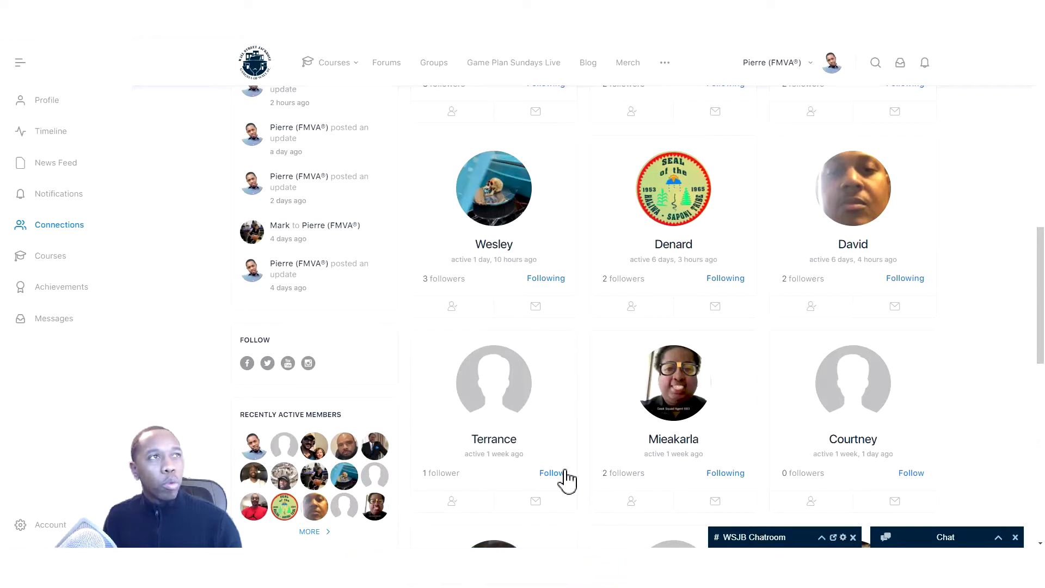
pyautogui.scroll(-1, 574, 463)
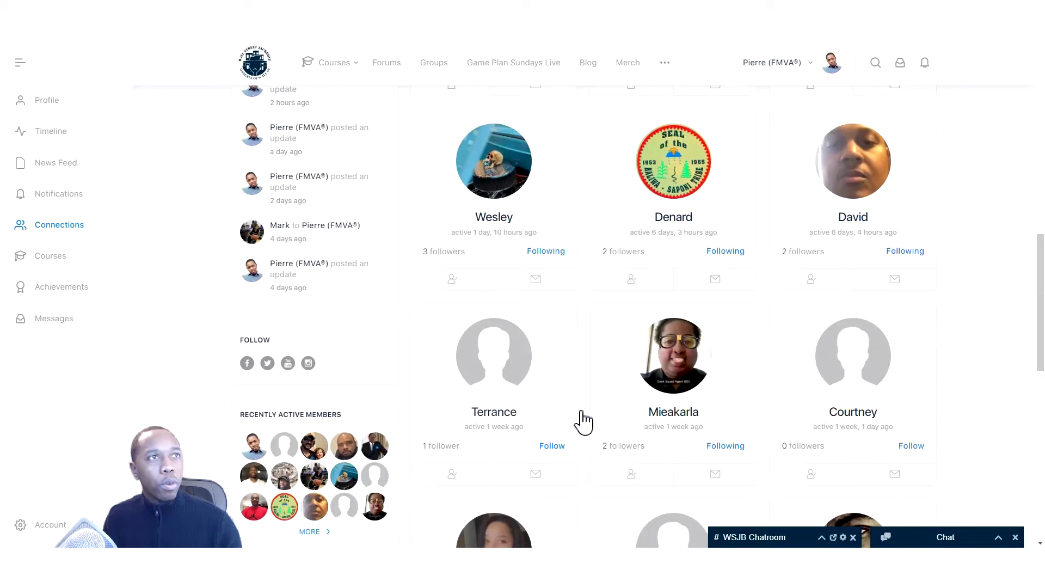
pyautogui.scroll(10, 564, 459)
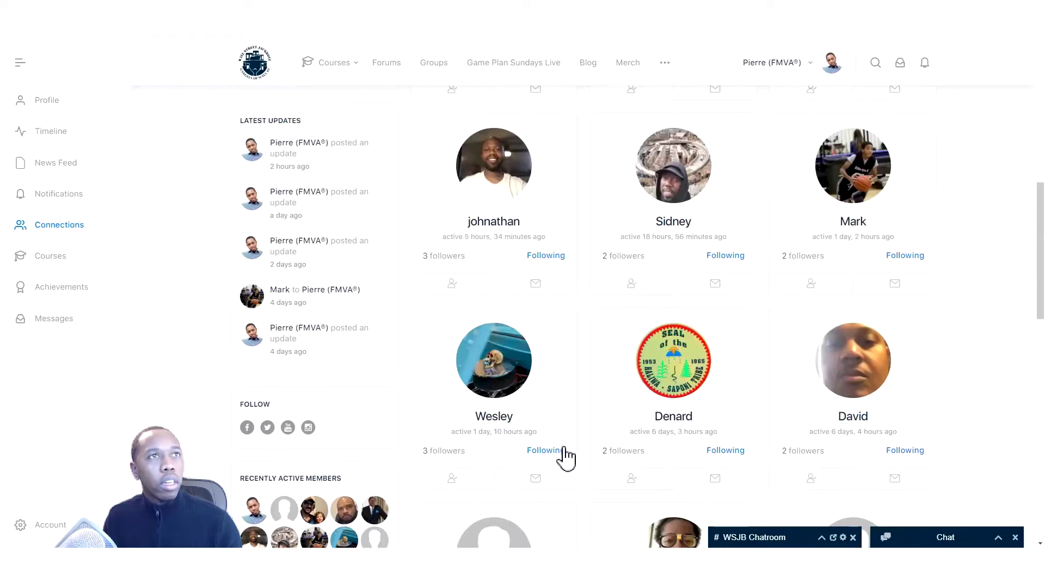
pyautogui.scroll(3, 609, 368)
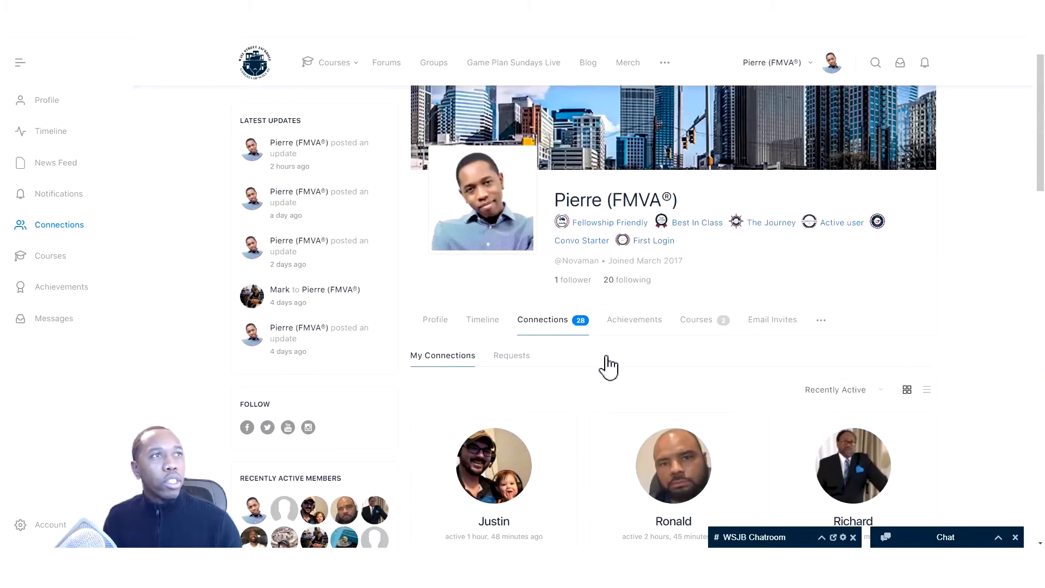
# Step: Check the pending connection requests in the Connections section
pyautogui.click(518, 356)
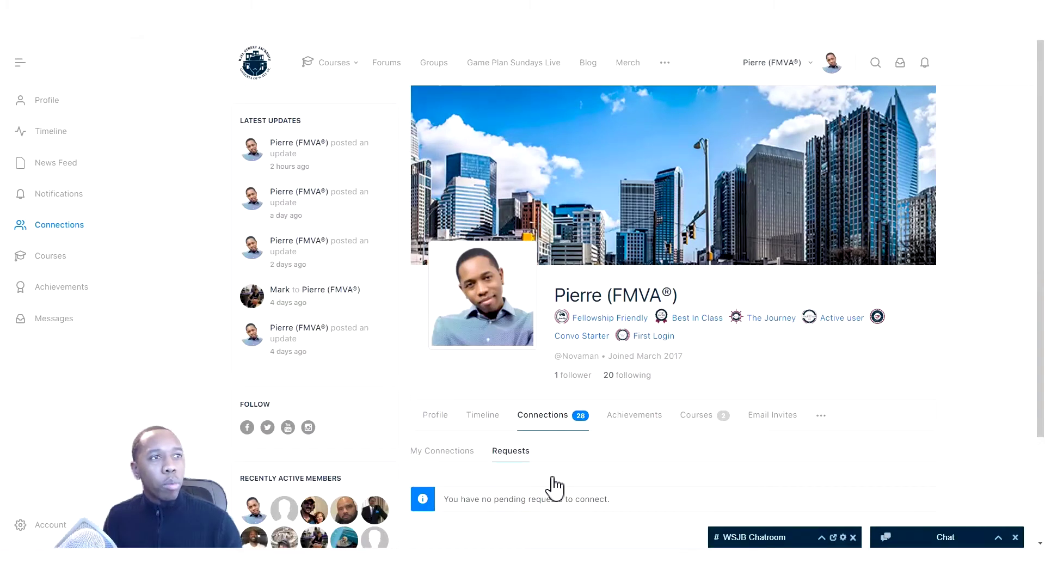
pyautogui.scroll(-1, 553, 490)
pyautogui.scroll(1, 554, 492)
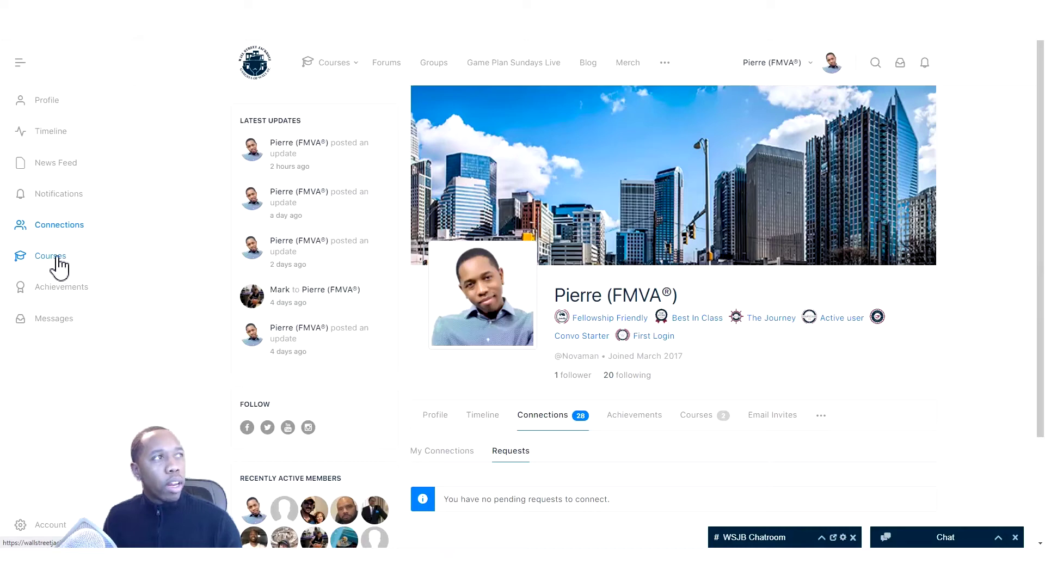
# Step: Show the account shortcuts and their Courses options, and close the list again
pyautogui.moveTo(303, 88)
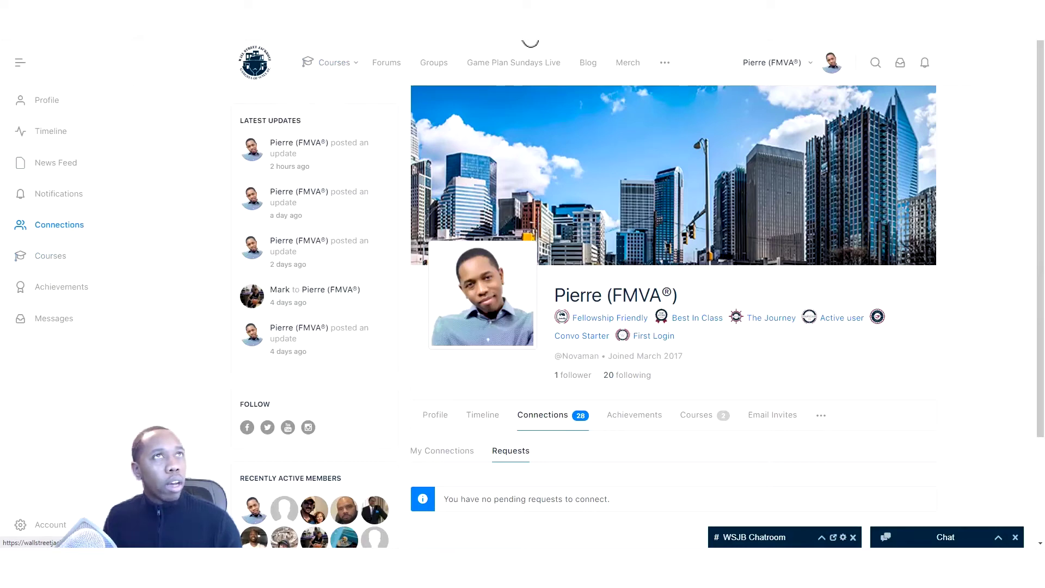
pyautogui.click(815, 63)
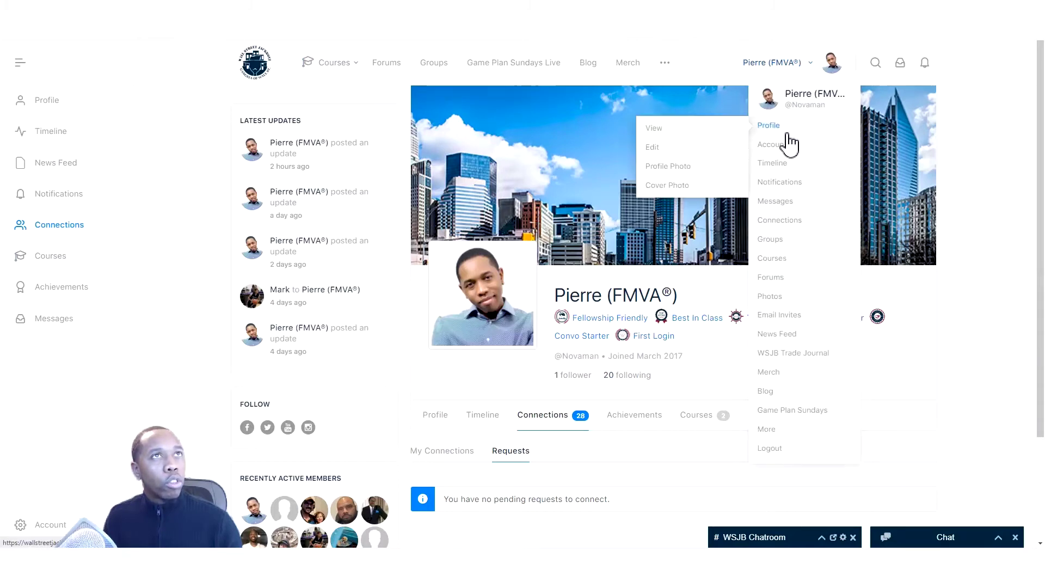
pyautogui.moveTo(780, 276)
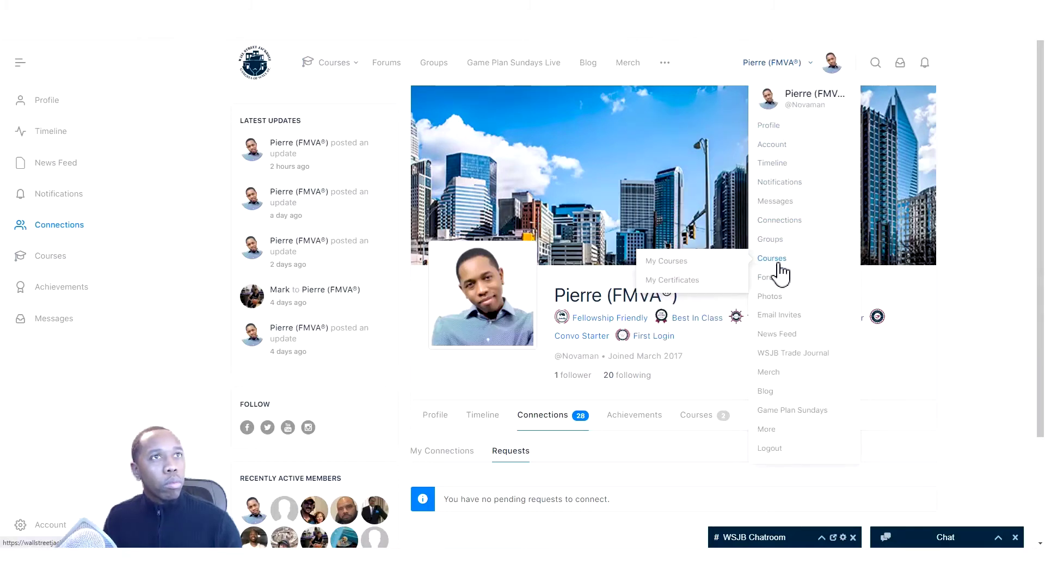
pyautogui.click(633, 439)
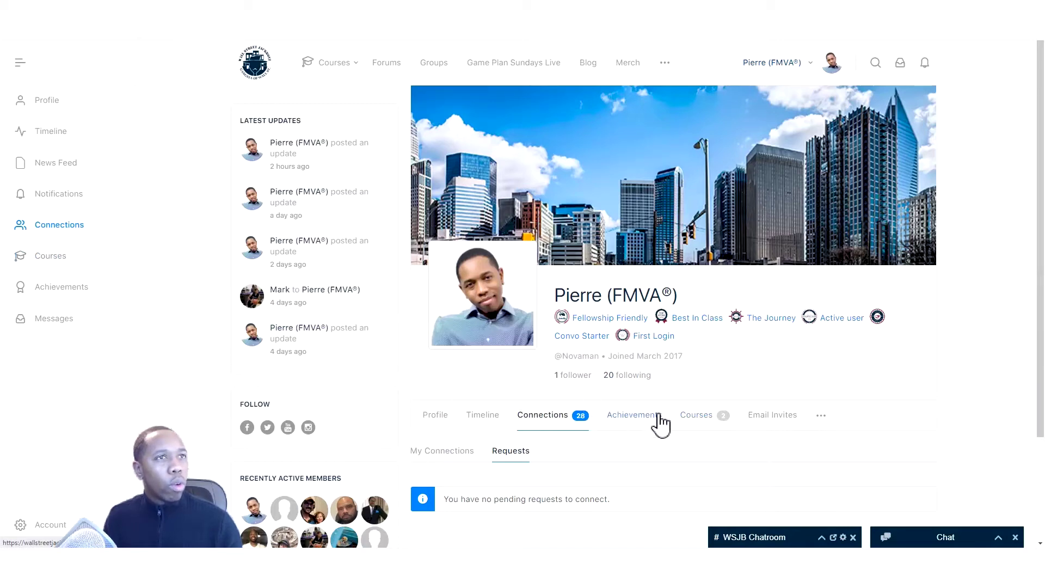
# Step: Open the profile's My Courses, review the Timing the Markets and Options Trading Masterclass cards, and switch them to list view
pyautogui.click(694, 418)
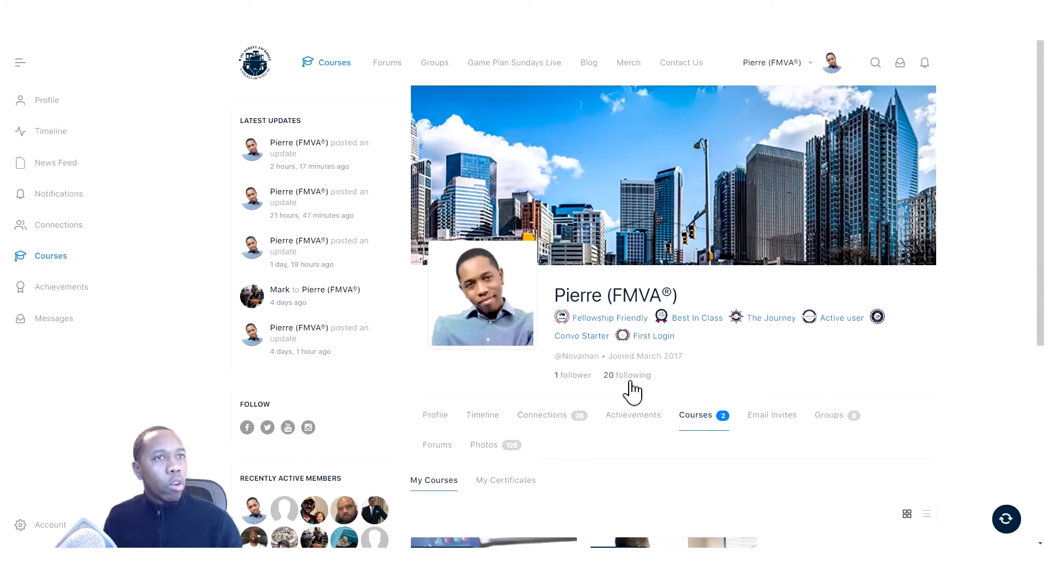
pyautogui.scroll(-2, 629, 392)
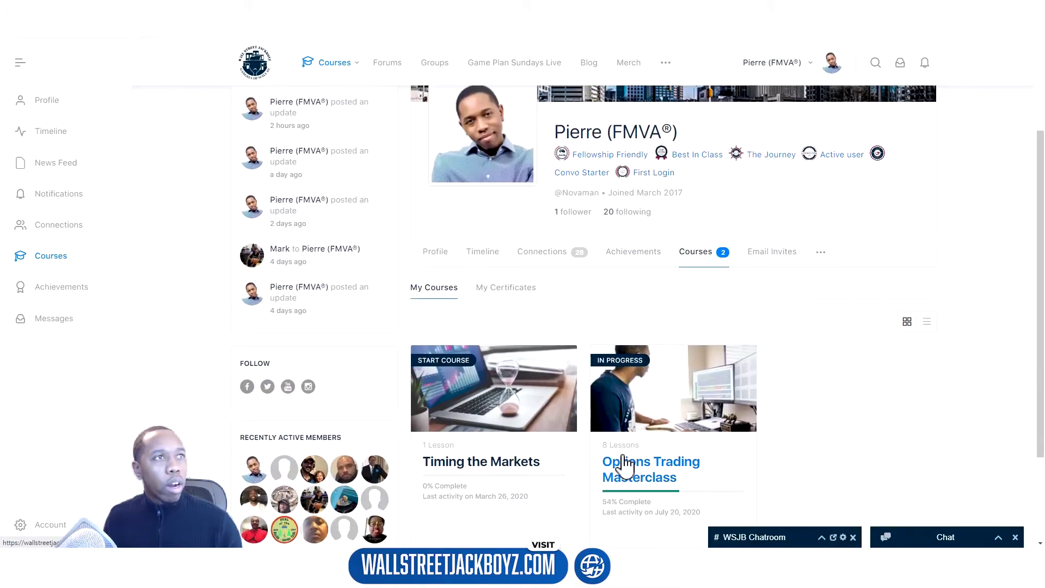
pyautogui.scroll(-2, 615, 466)
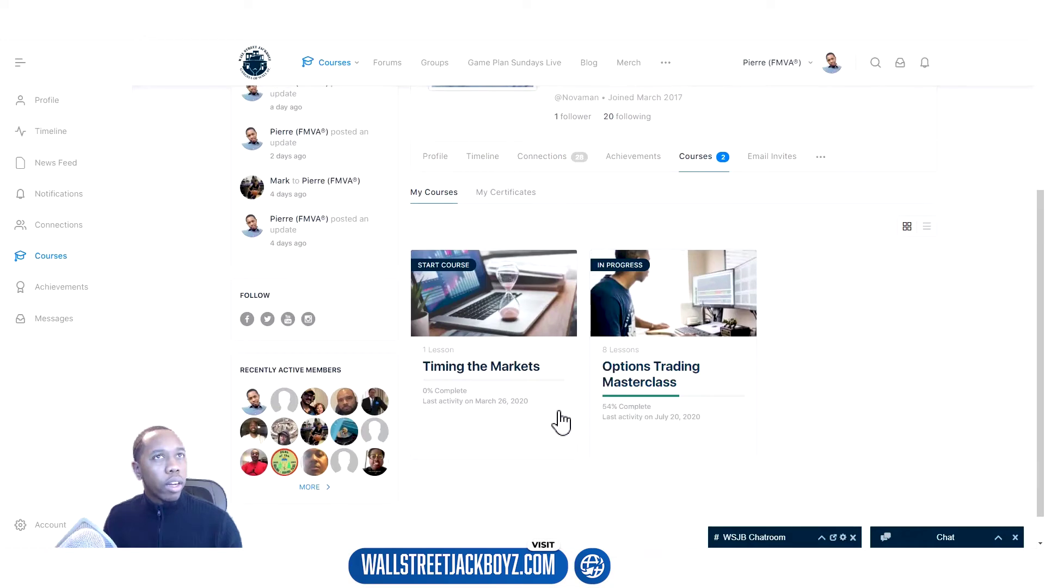
pyautogui.scroll(1, 555, 423)
pyautogui.scroll(1, 563, 424)
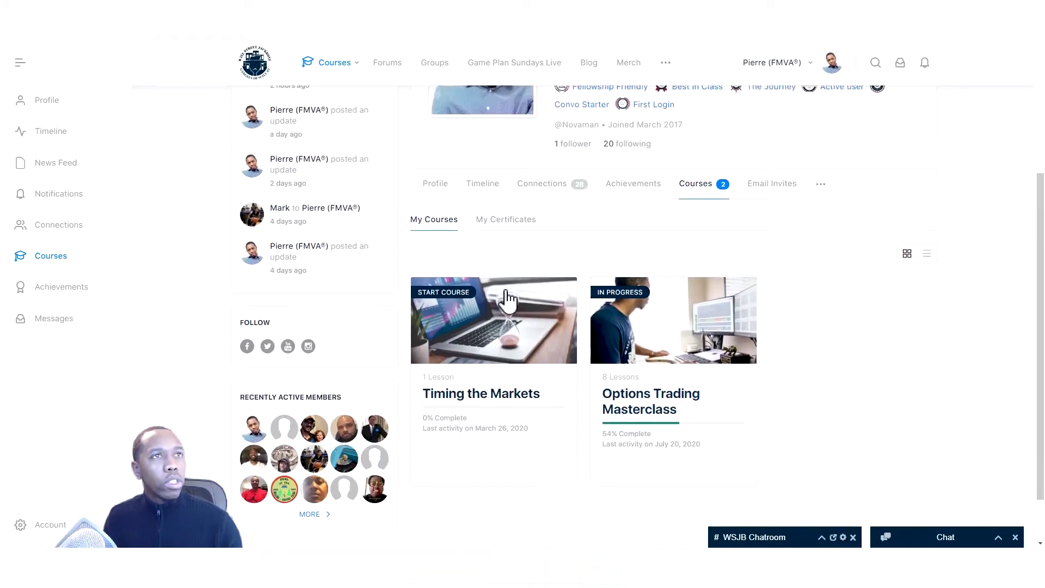
pyautogui.scroll(1, 871, 225)
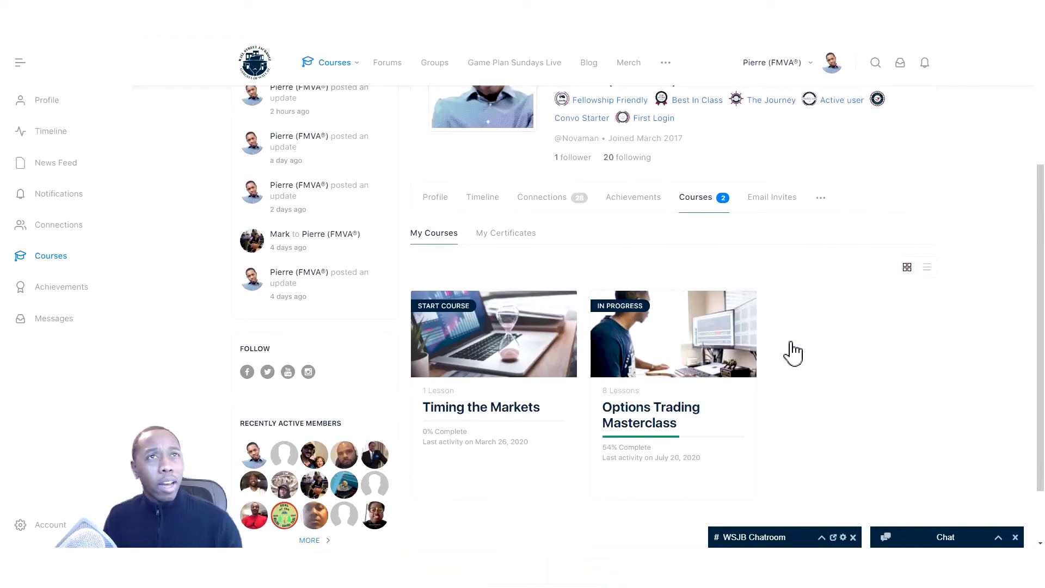
pyautogui.scroll(-1, 795, 355)
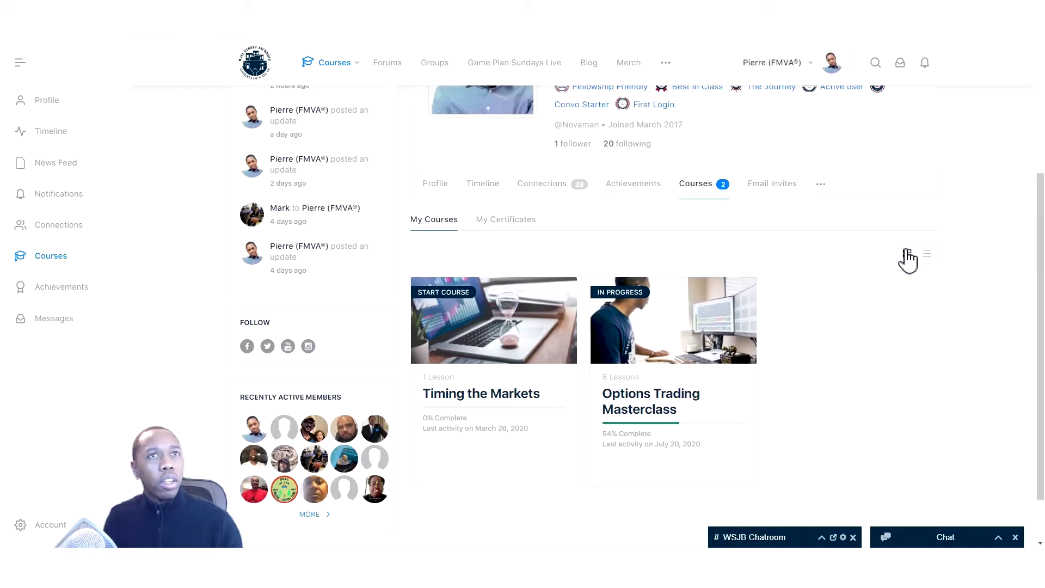
pyautogui.scroll(-1, 921, 261)
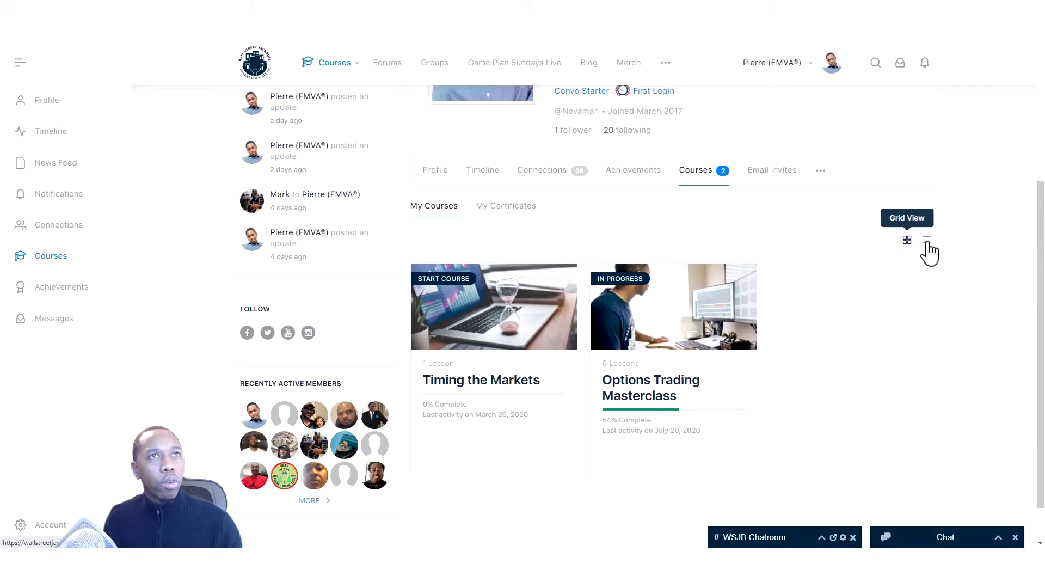
pyautogui.click(926, 242)
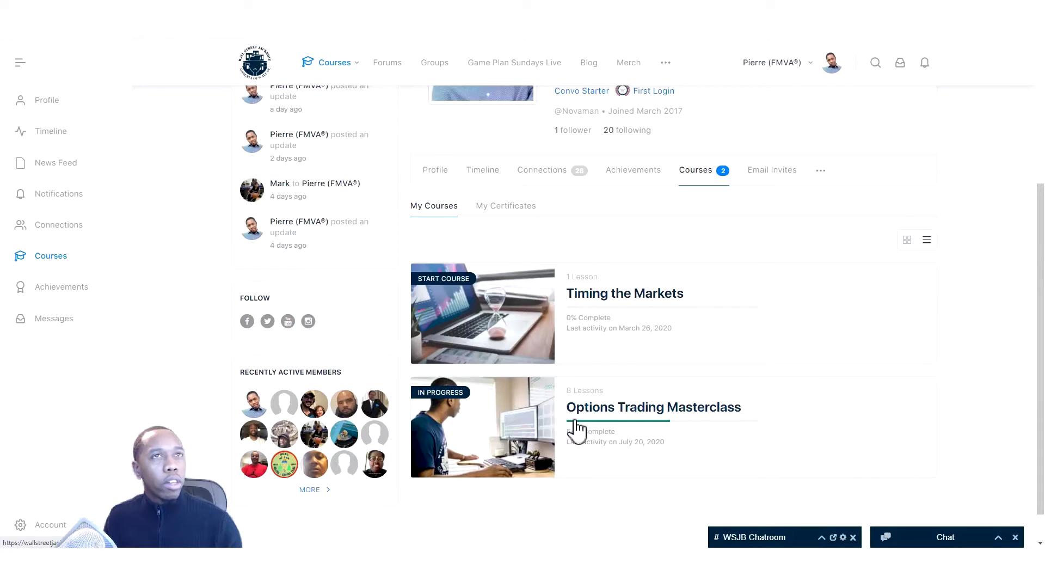
# Step: Open My Certificates in the Courses section and review the earned course certificates
pyautogui.click(496, 209)
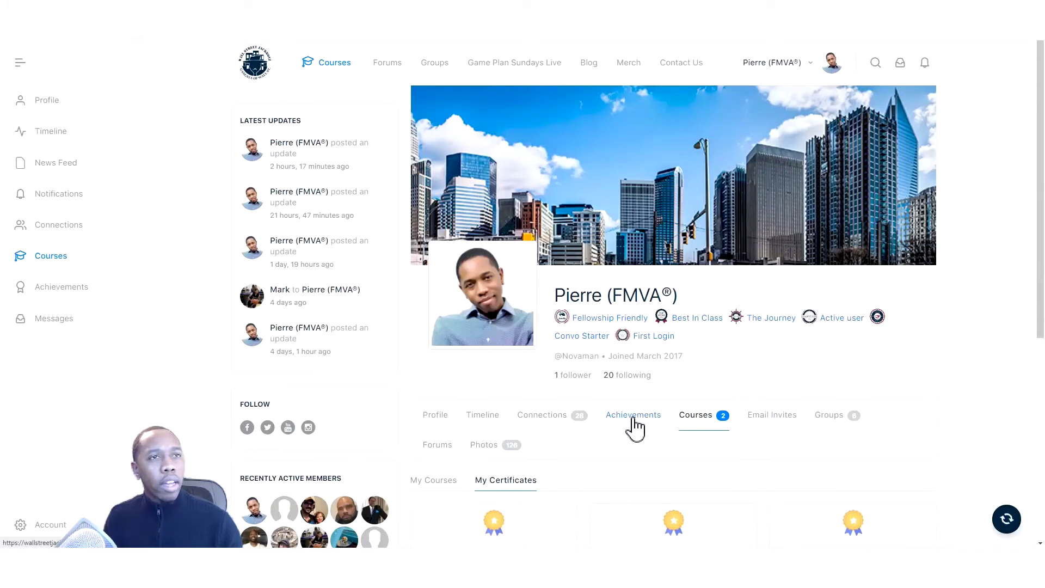
pyautogui.scroll(-3, 634, 428)
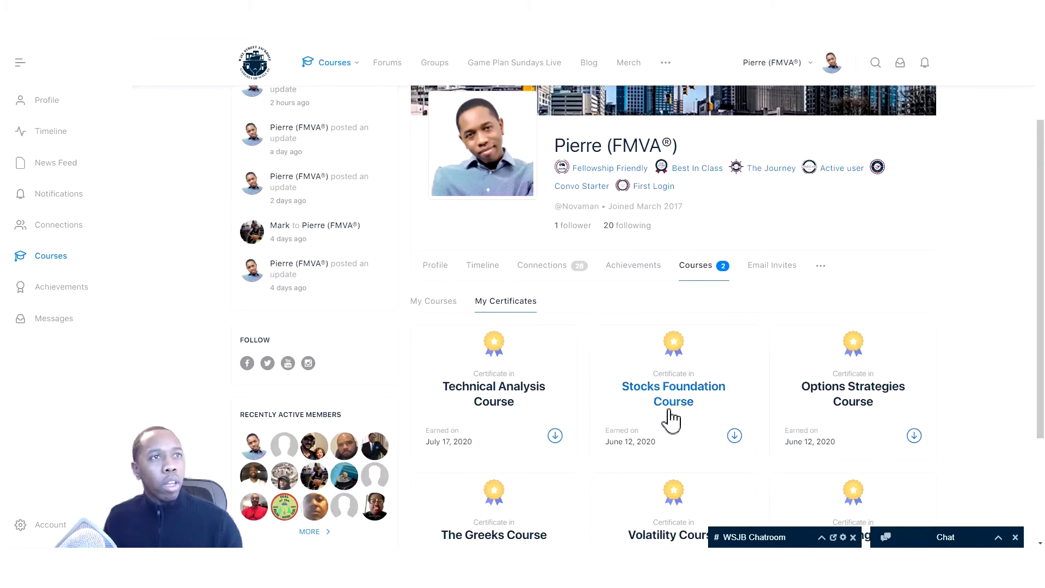
# Step: Look over the remaining course certificates, and open the profile's Achievements section to examine the earned badges
pyautogui.scroll(-2, 626, 381)
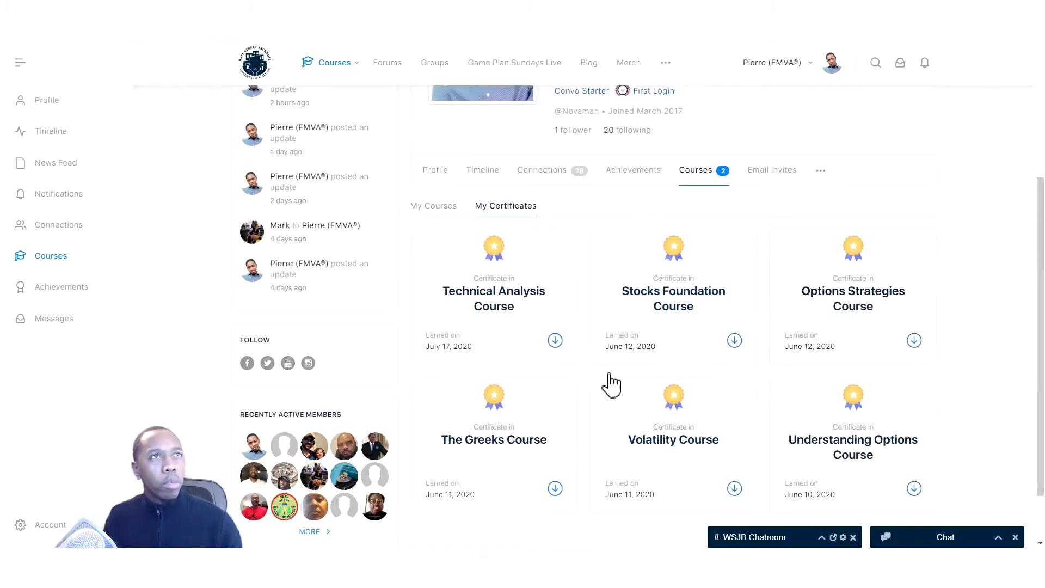
pyautogui.scroll(2, 670, 349)
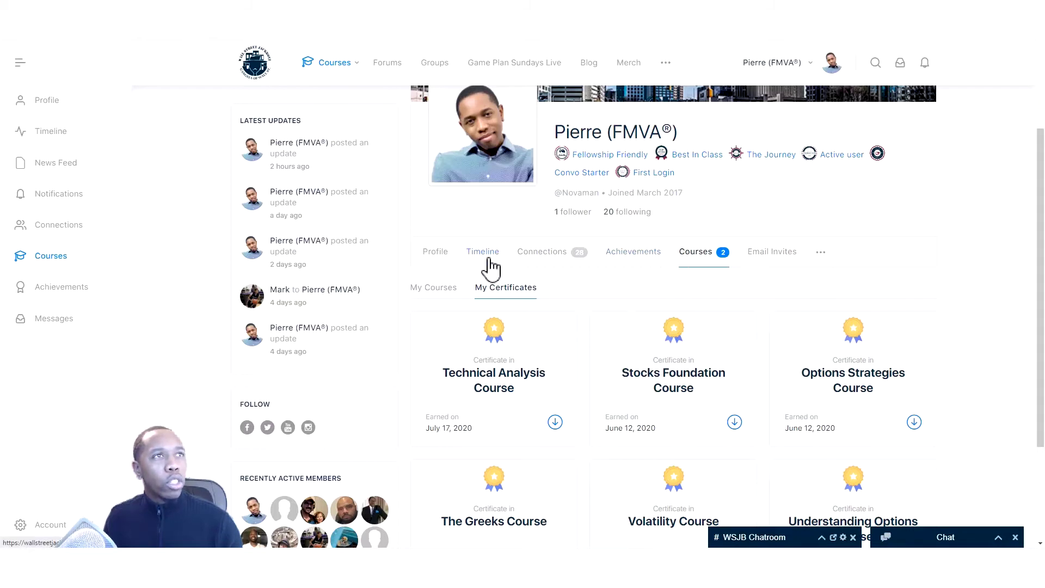
pyautogui.click(629, 265)
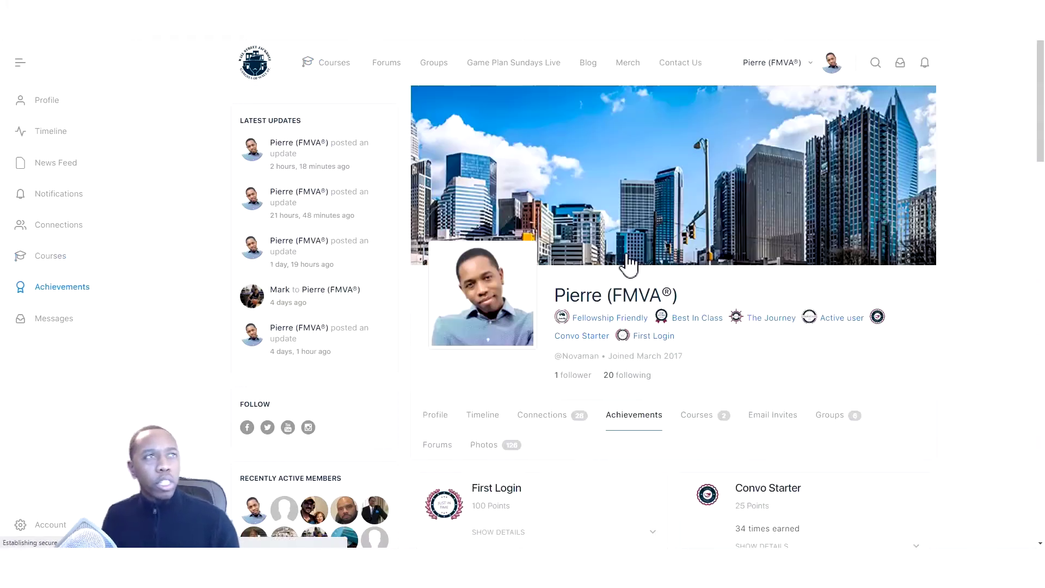
pyautogui.click(692, 427)
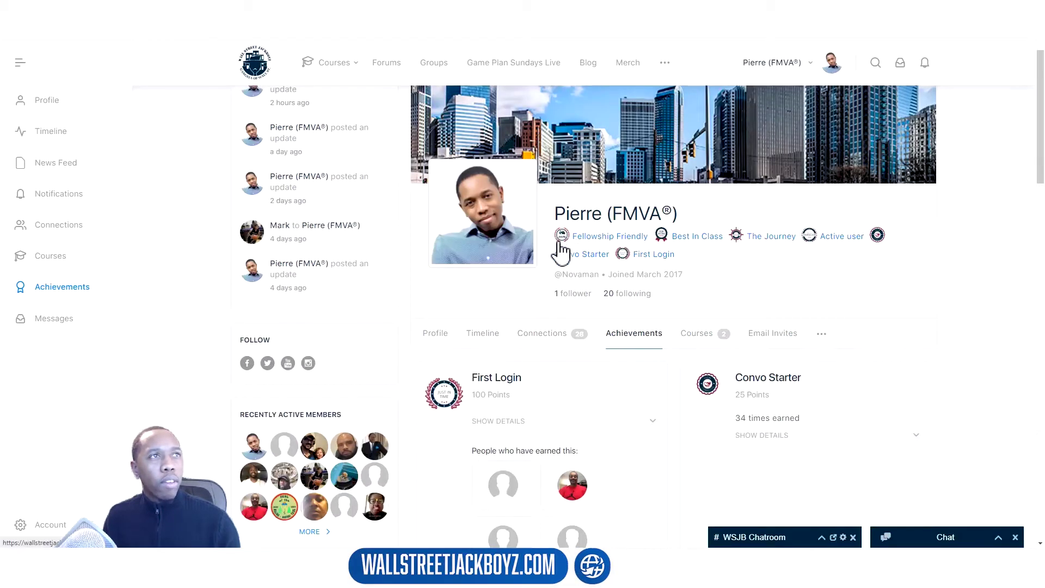
pyautogui.scroll(1, 773, 242)
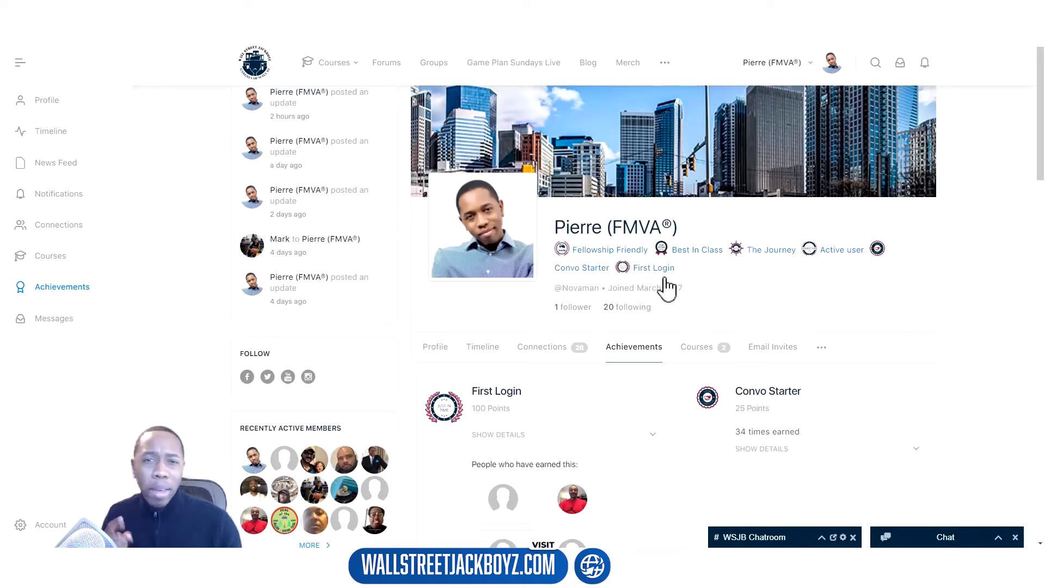
pyautogui.scroll(-2, 665, 299)
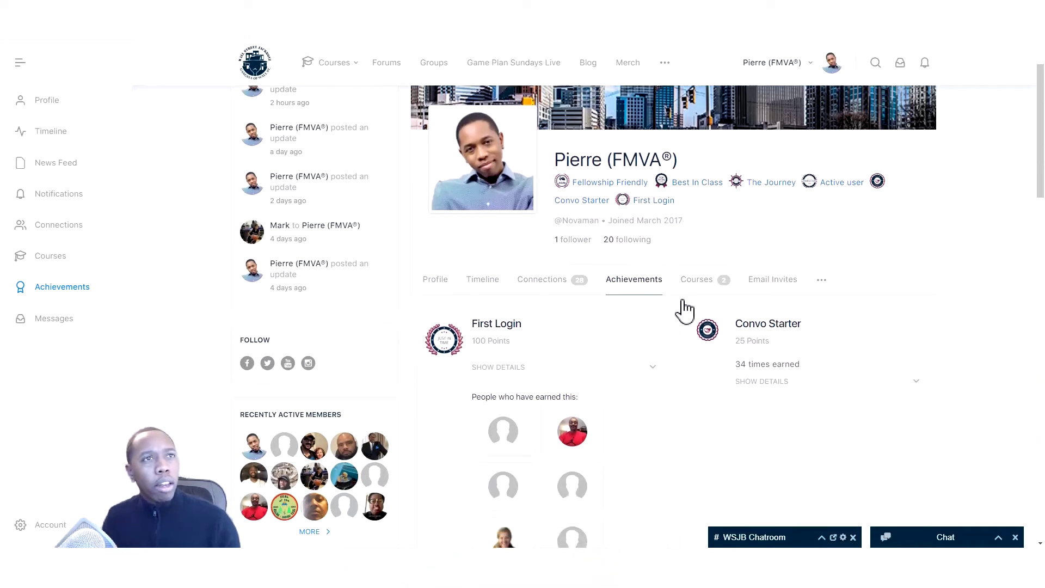
pyautogui.scroll(-2, 685, 309)
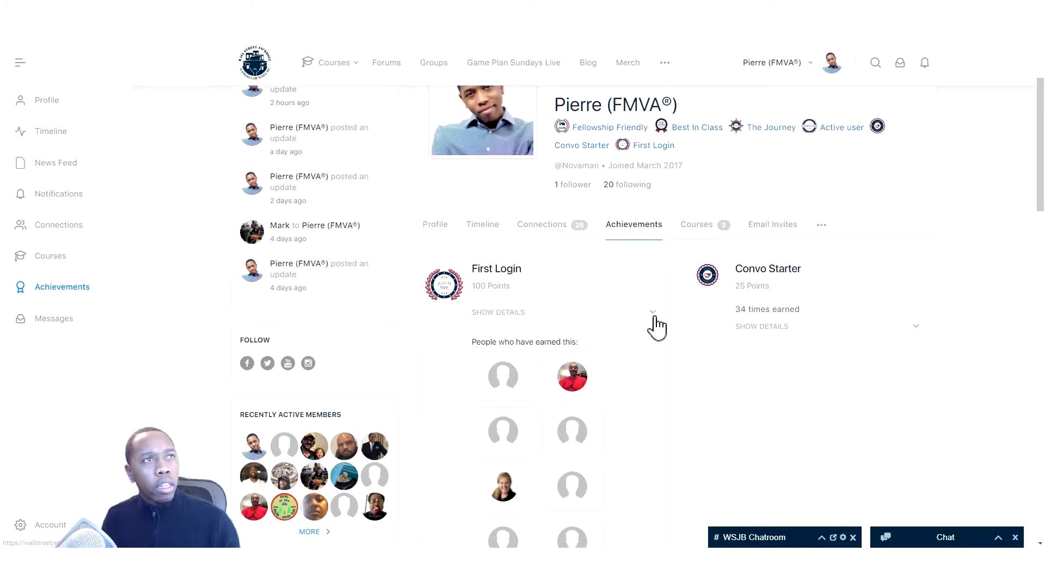
pyautogui.scroll(-1, 663, 316)
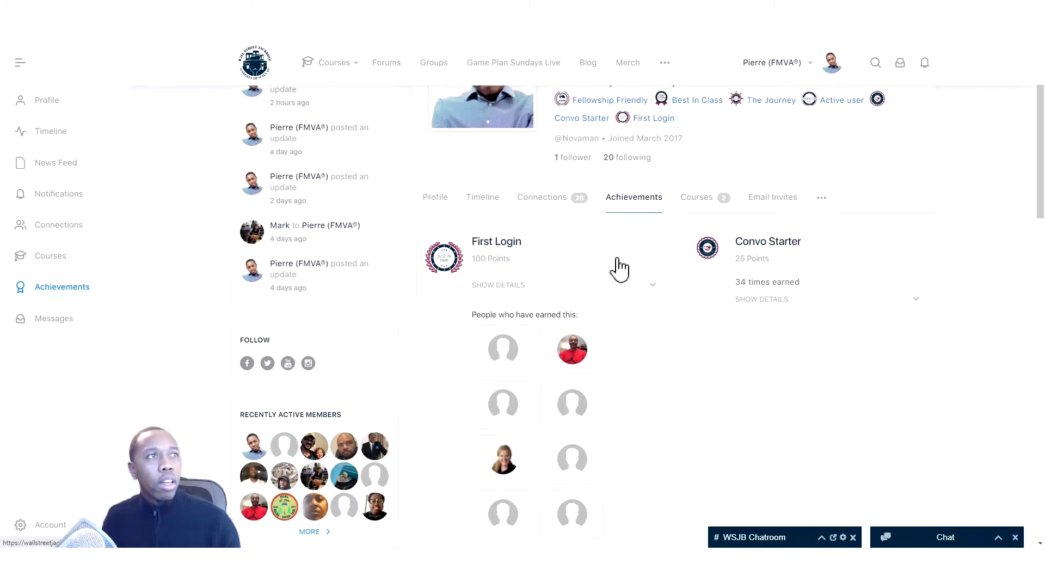
# Step: Expand the First Login achievement's details and look through the other badges, including Active user, The Journey and Best In Class
pyautogui.click(656, 288)
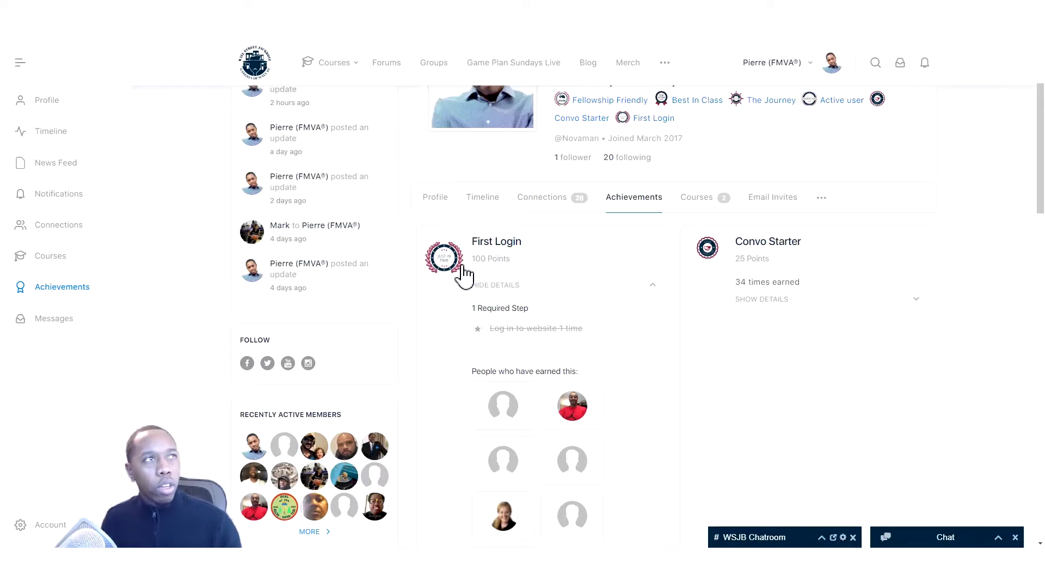
pyautogui.scroll(-2, 675, 373)
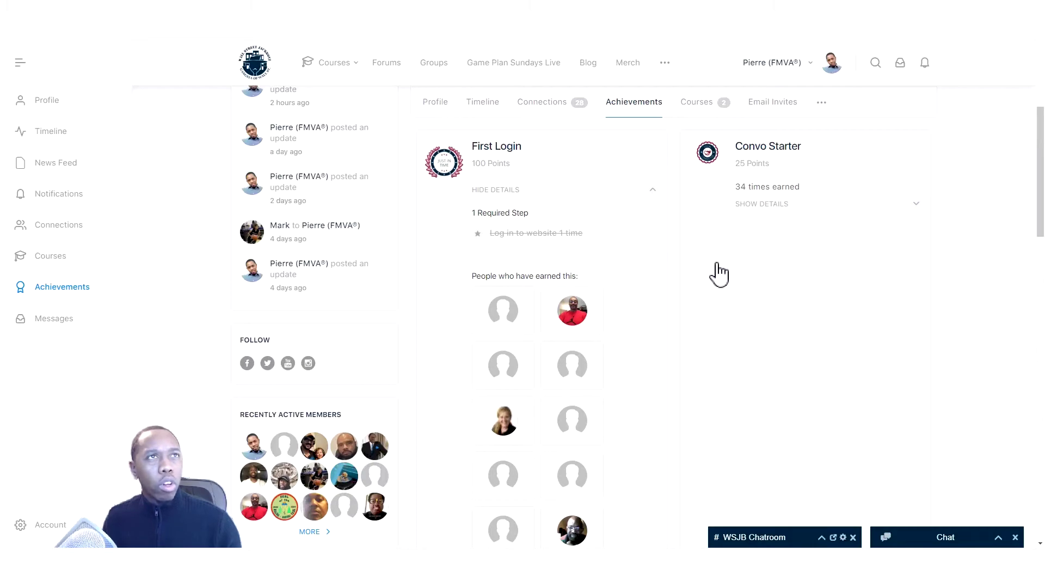
pyautogui.scroll(-15, 695, 299)
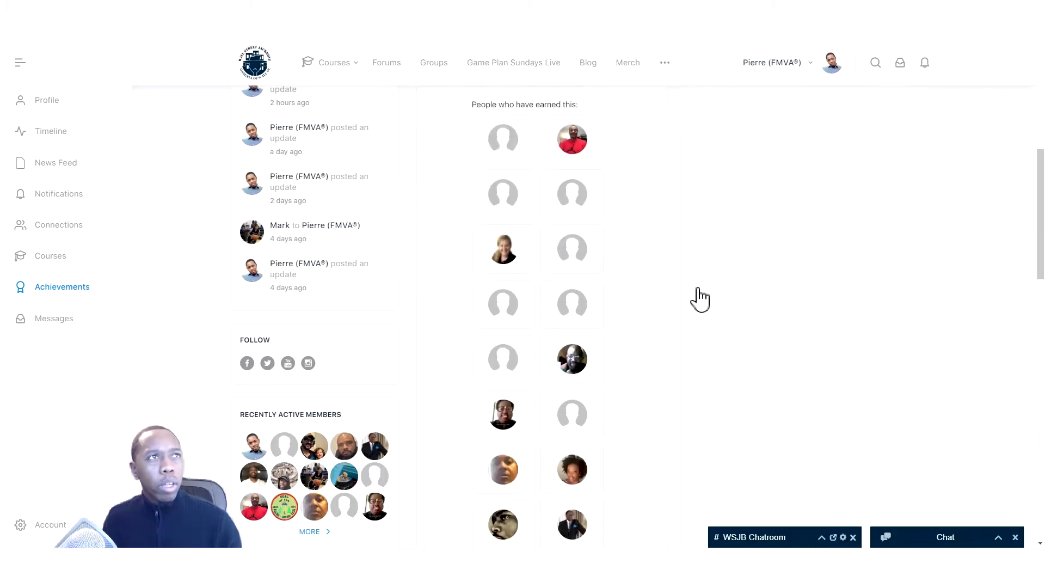
pyautogui.scroll(-2, 699, 303)
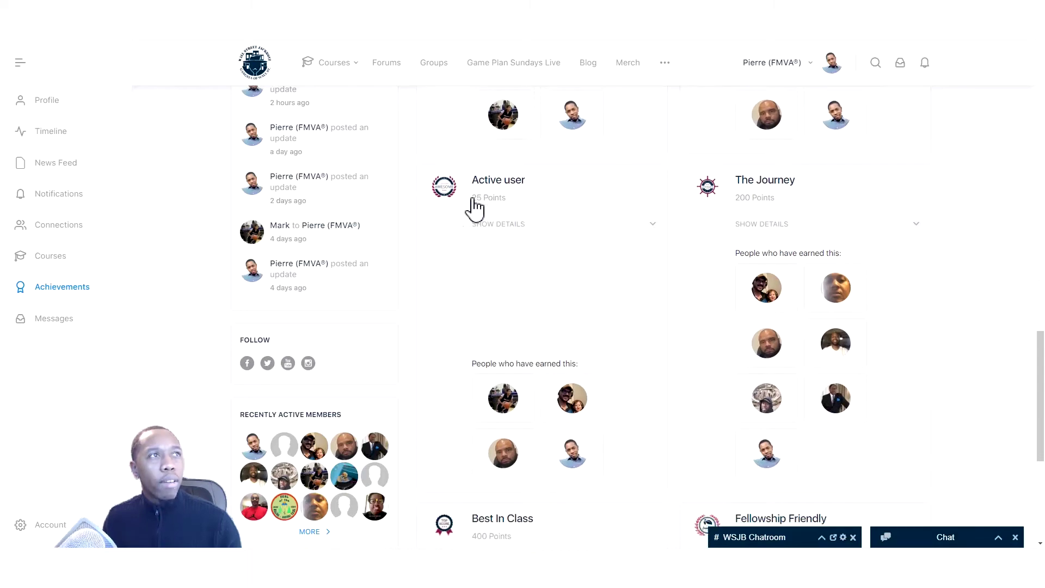
pyautogui.scroll(-1, 684, 407)
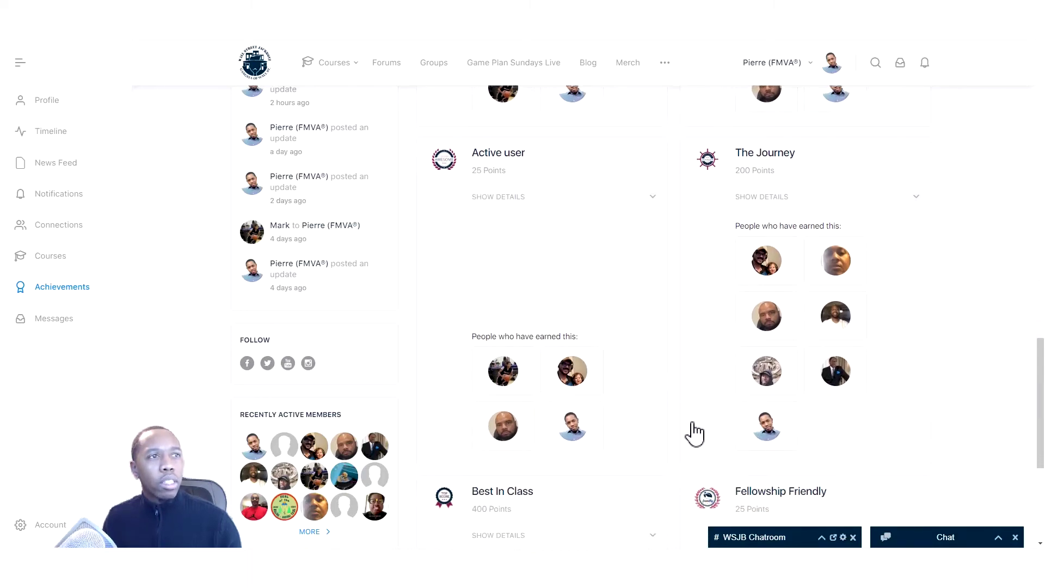
pyautogui.scroll(4, 692, 433)
pyautogui.scroll(15, 696, 434)
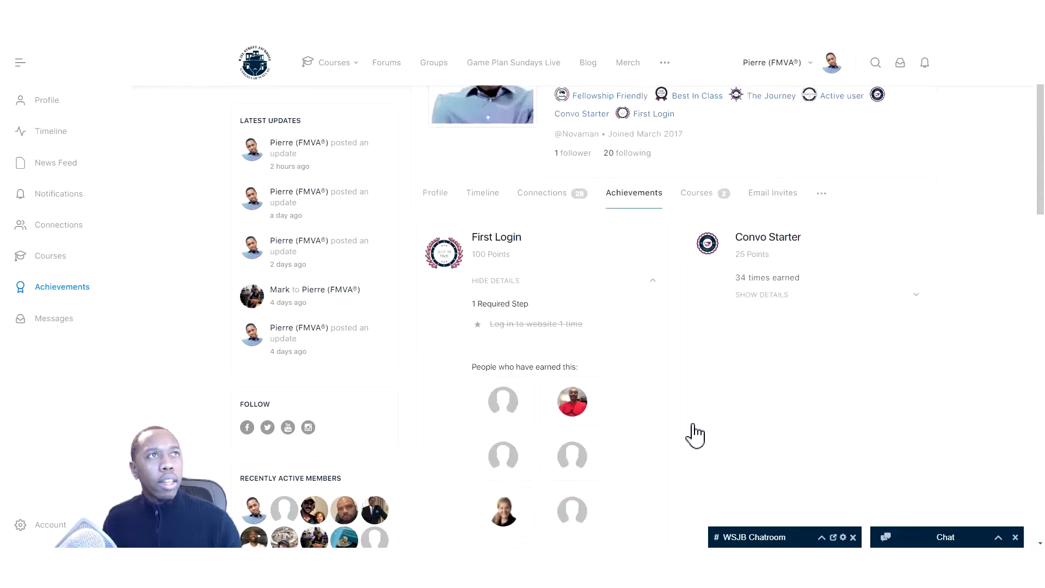
pyautogui.scroll(-2, 696, 434)
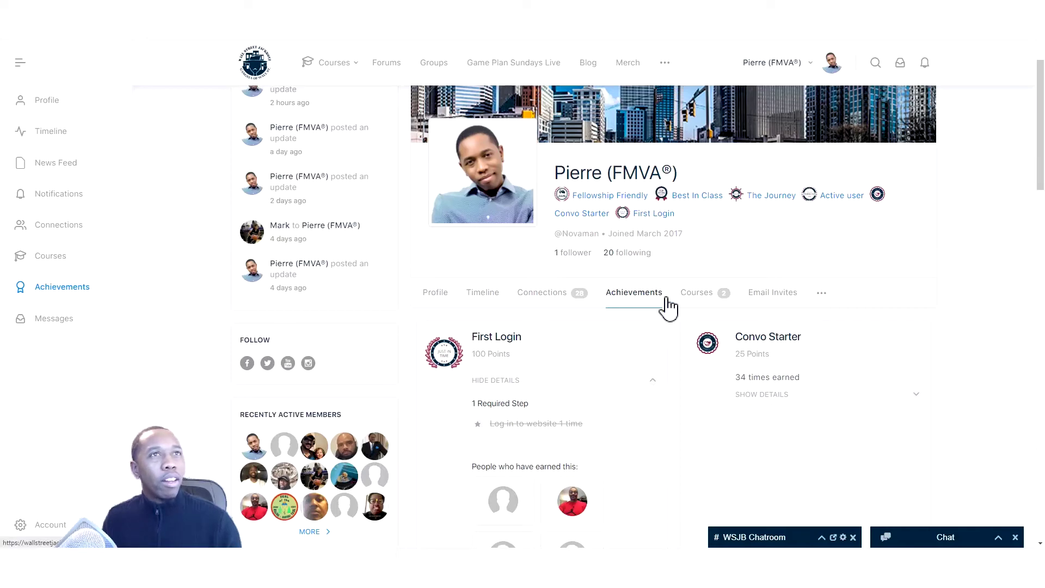
# Step: Open the profile's Email Invites section and place the cursor in the Send Invites form's recipient name and recipient email fields
pyautogui.click(772, 296)
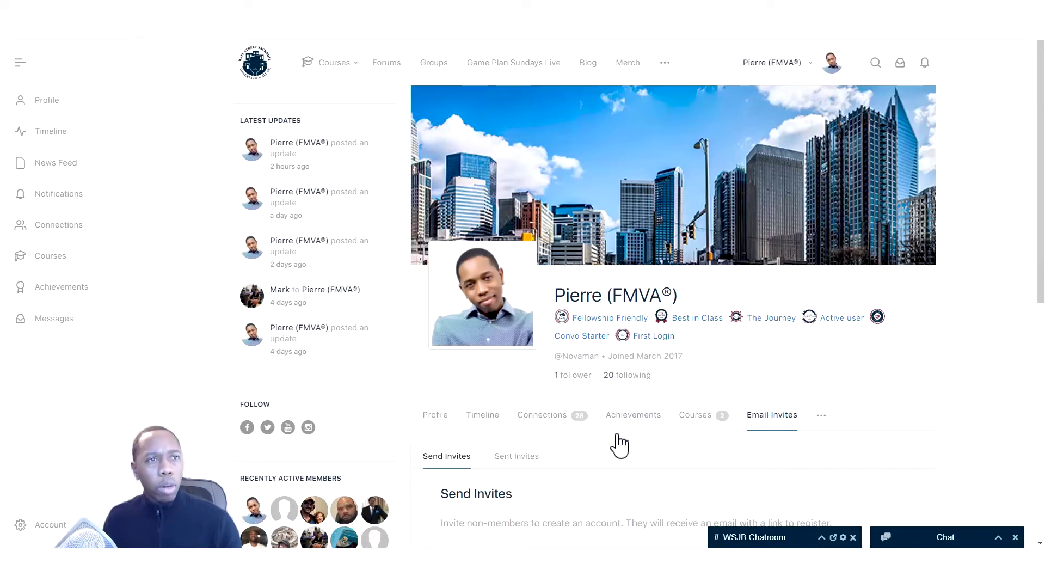
pyautogui.scroll(-1, 620, 445)
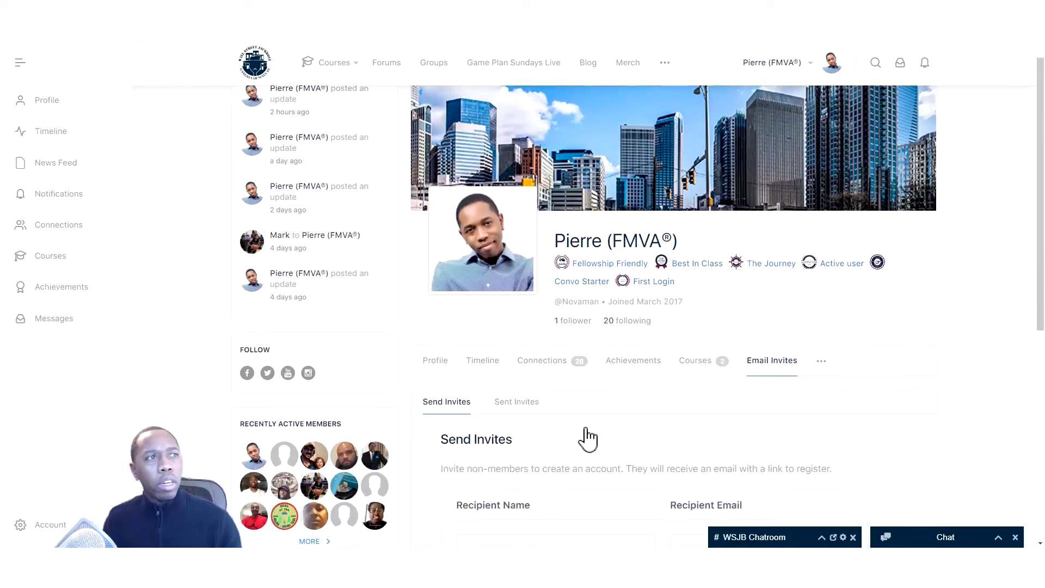
pyautogui.scroll(-1, 567, 467)
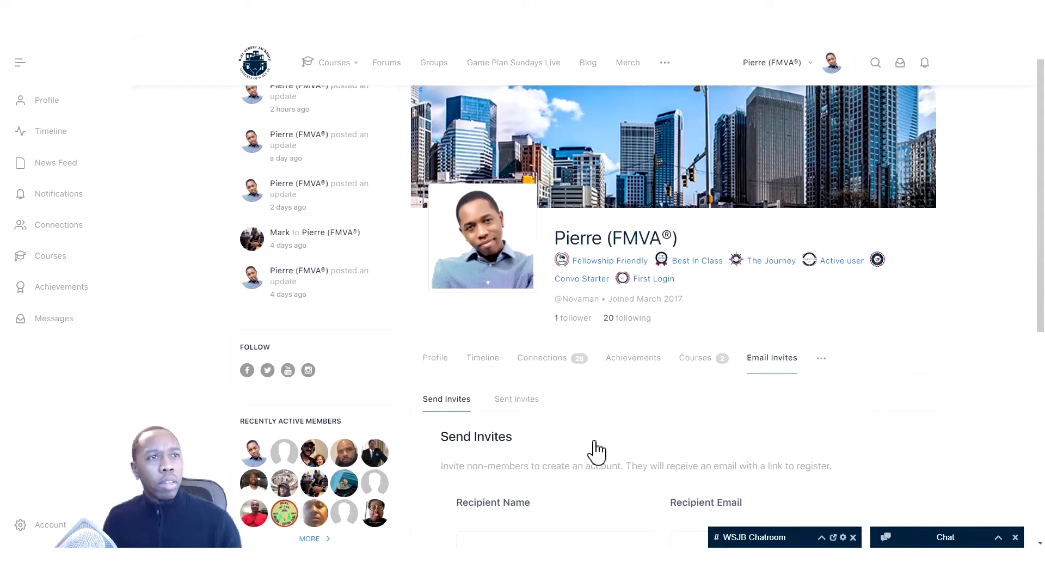
pyautogui.click(543, 483)
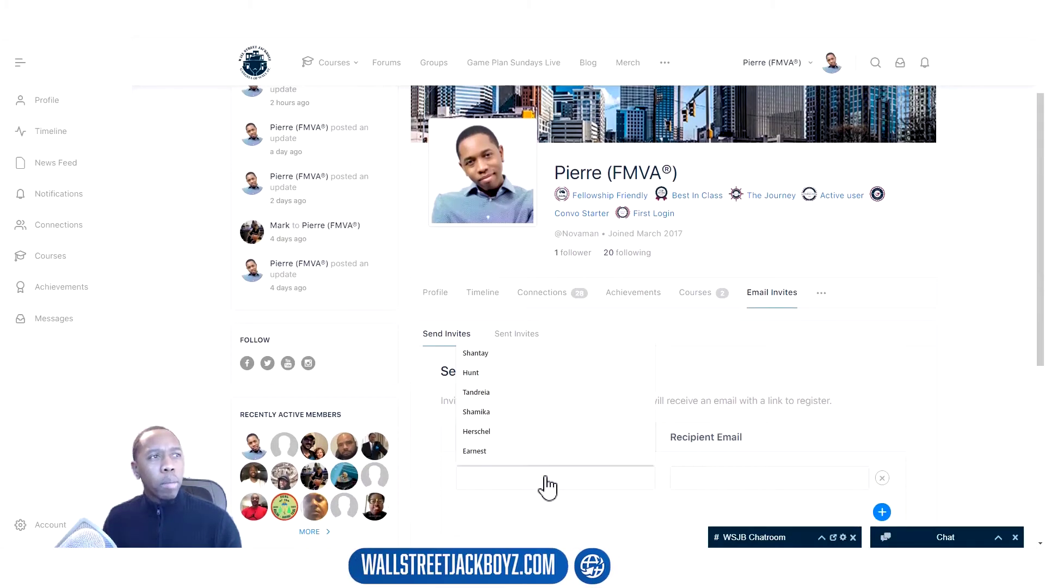
pyautogui.click(685, 477)
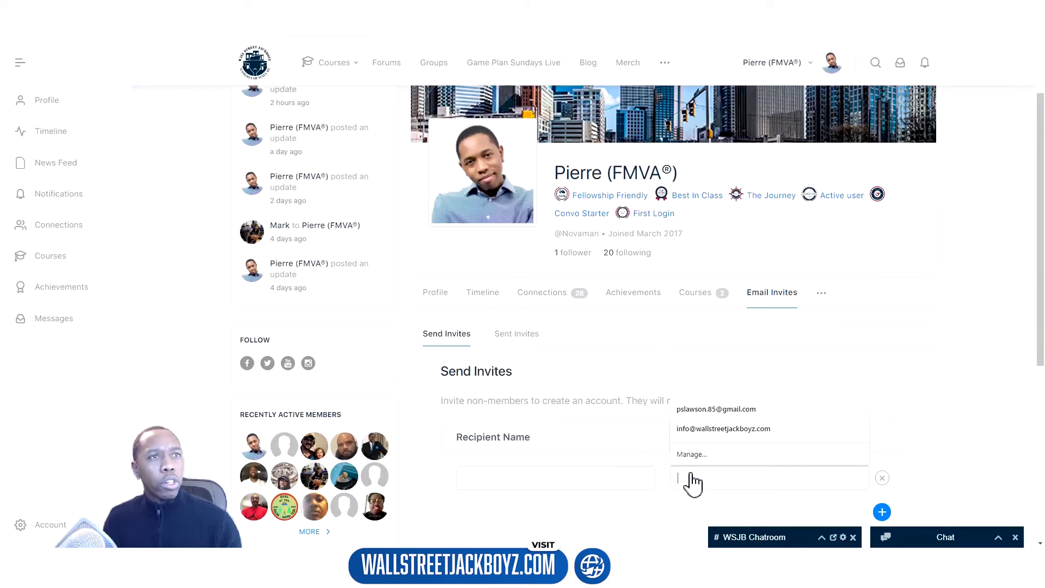
# Step: Examine the Send Invites form, including the recipient fields and the customizable invitation email text
pyautogui.scroll(-2, 626, 443)
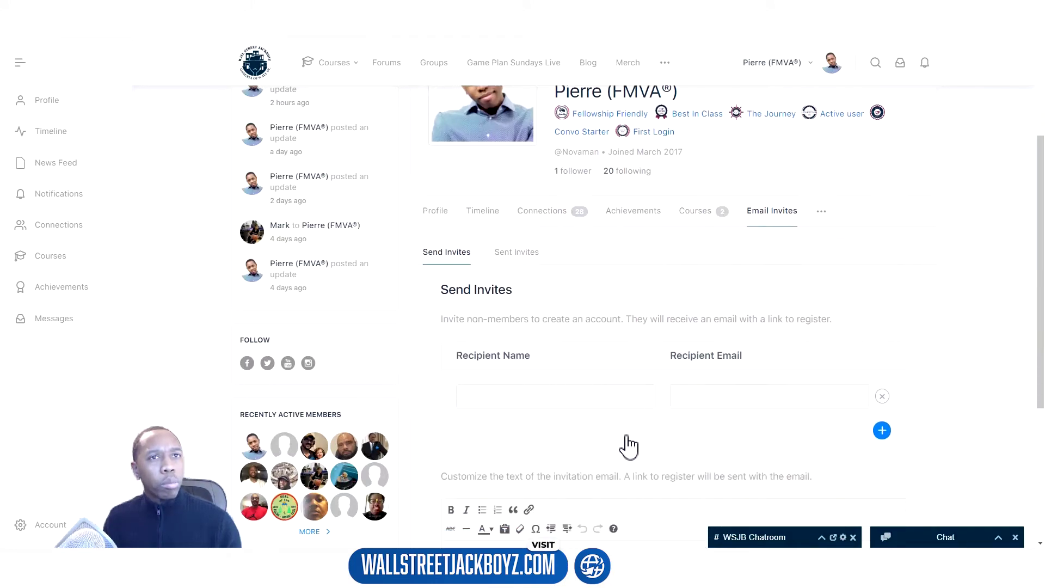
pyautogui.scroll(1, 630, 446)
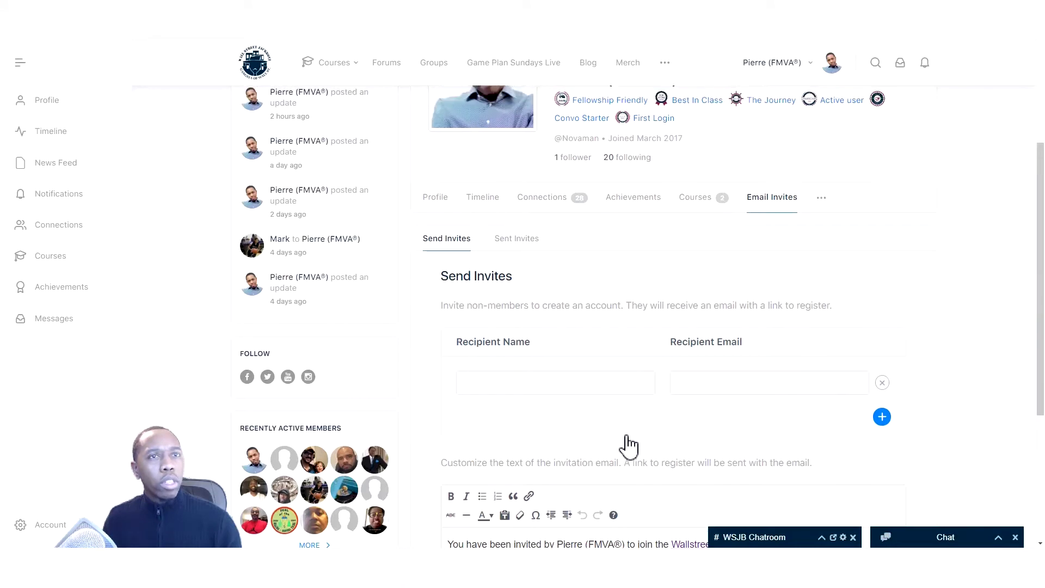
pyautogui.scroll(-1, 629, 447)
pyautogui.scroll(1, 674, 443)
pyautogui.scroll(1, 675, 443)
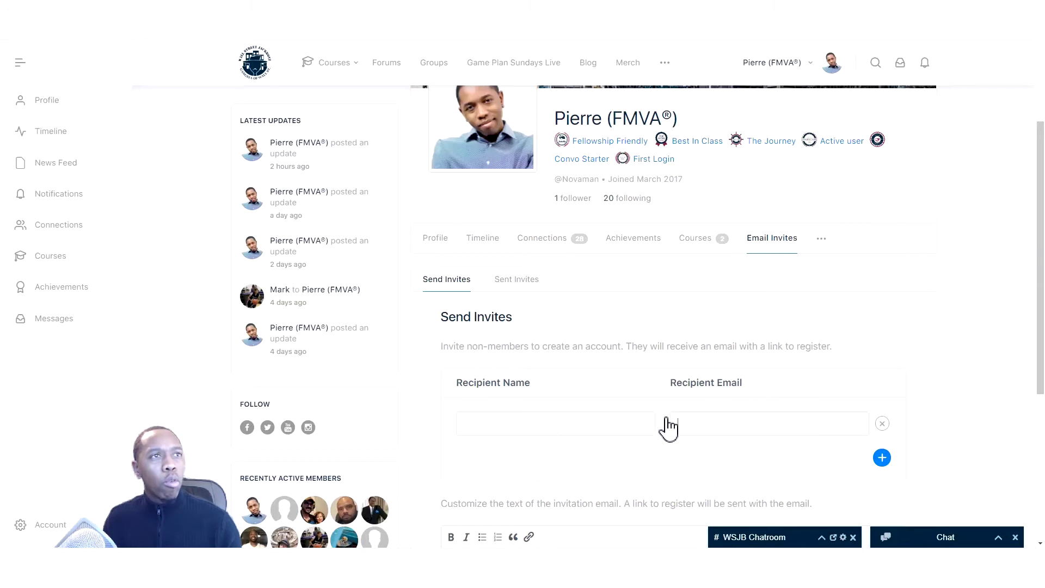
pyautogui.scroll(-1, 636, 434)
pyautogui.scroll(1, 643, 433)
pyautogui.scroll(-2, 639, 430)
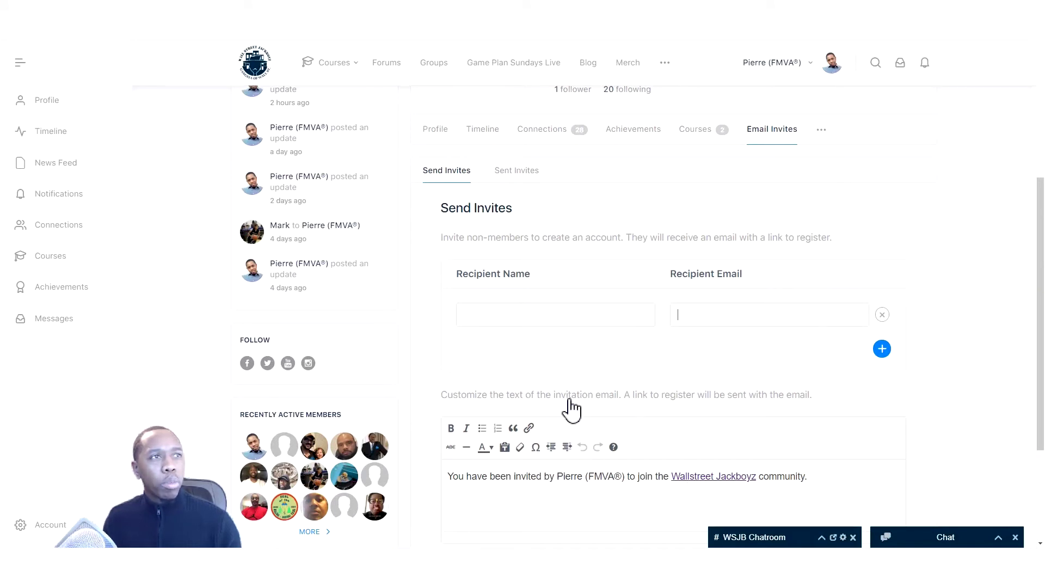
pyautogui.scroll(-2, 611, 466)
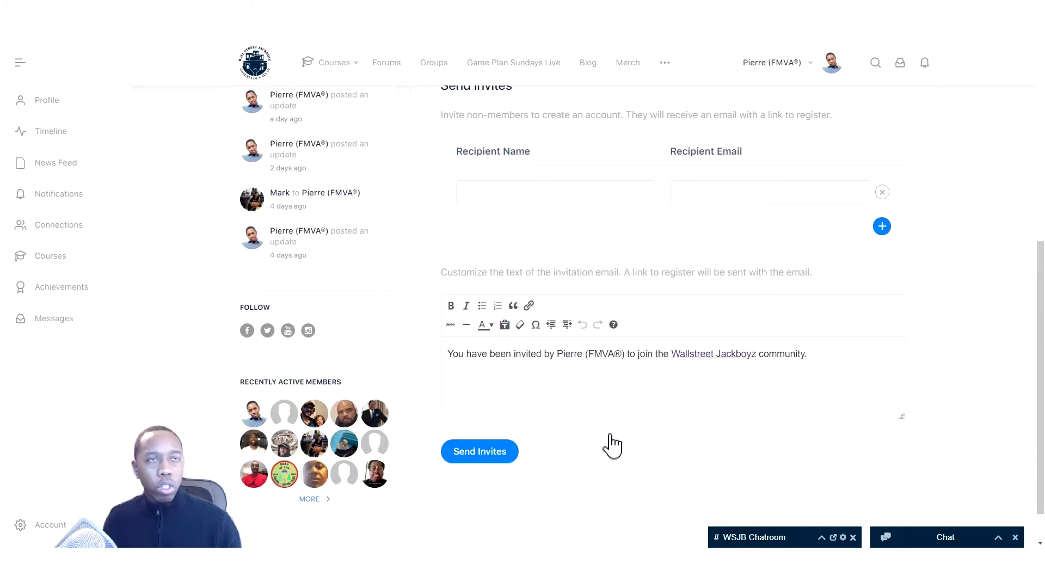
pyautogui.scroll(1, 613, 439)
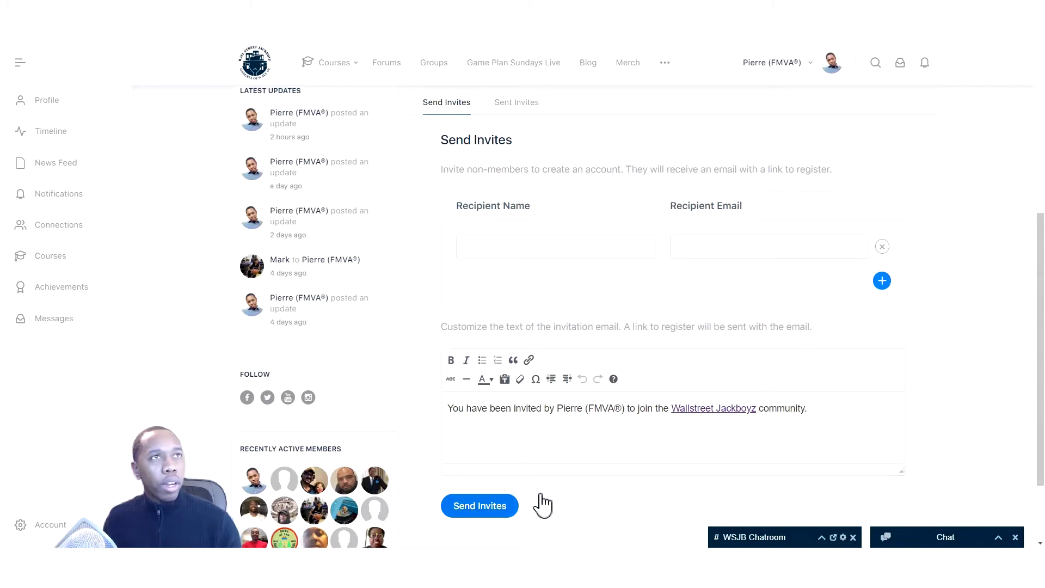
pyautogui.scroll(2, 546, 501)
pyautogui.scroll(1, 551, 502)
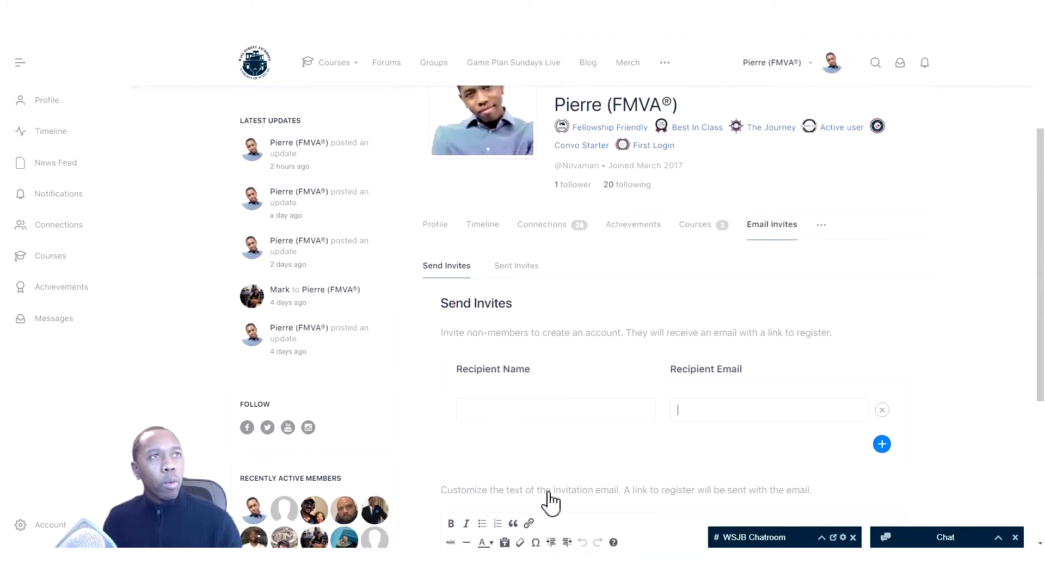
# Step: Open the Sent Invites list and review the invited people, their invitation dates and the revoke options
pyautogui.click(512, 269)
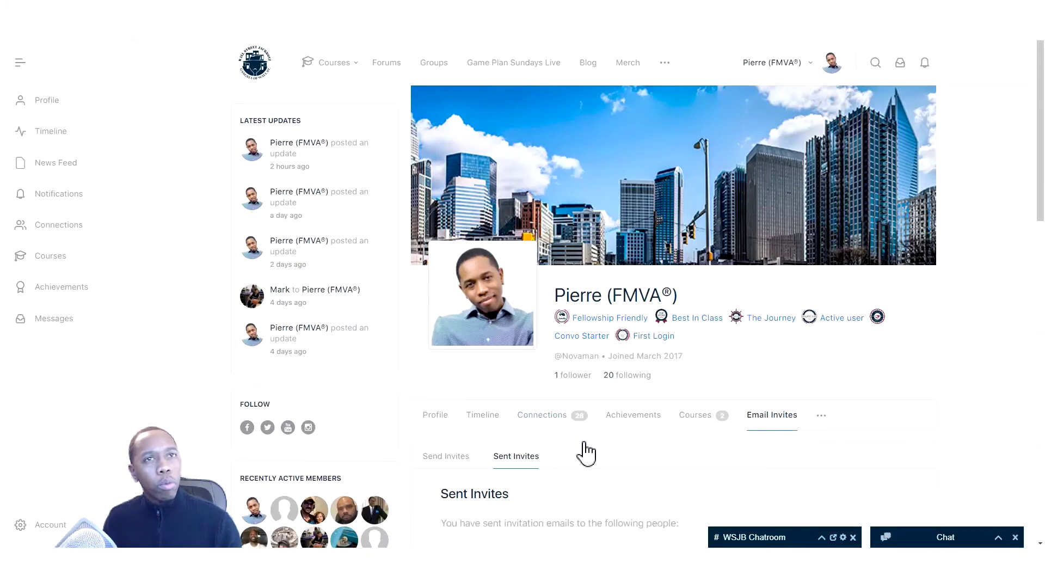
pyautogui.scroll(-3, 586, 453)
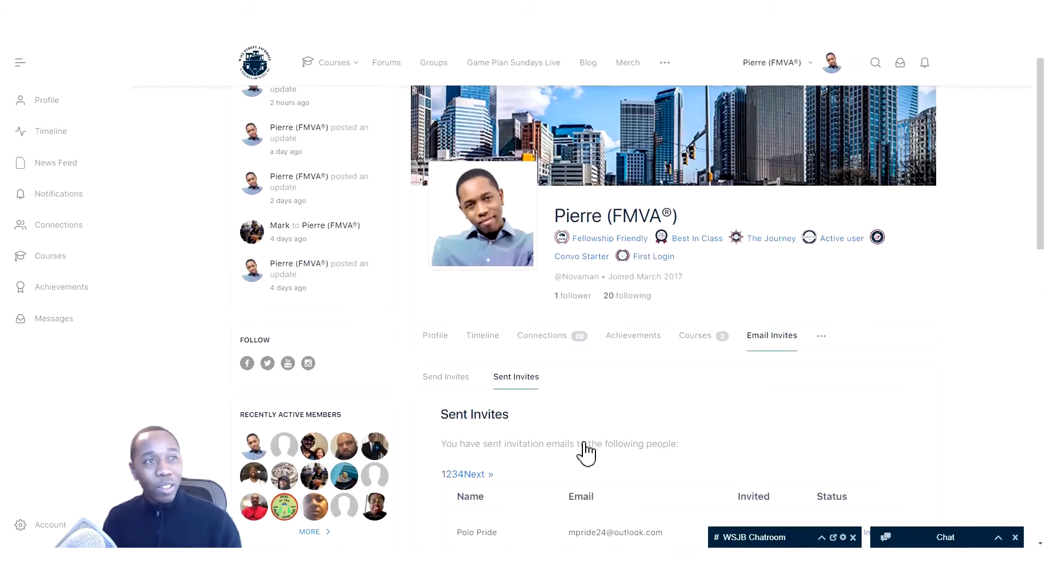
pyautogui.scroll(-5, 586, 453)
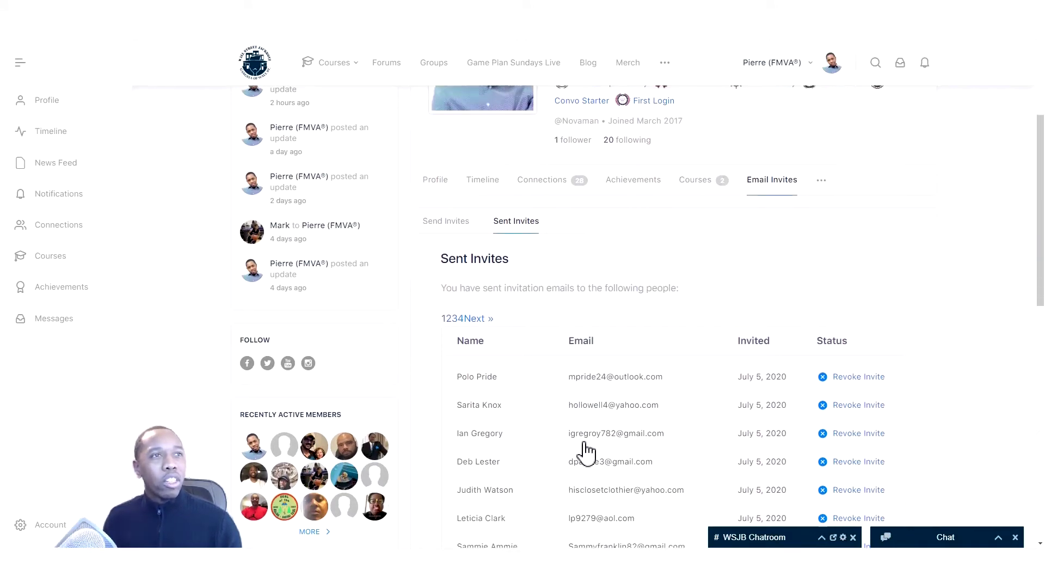
pyautogui.scroll(-5, 586, 453)
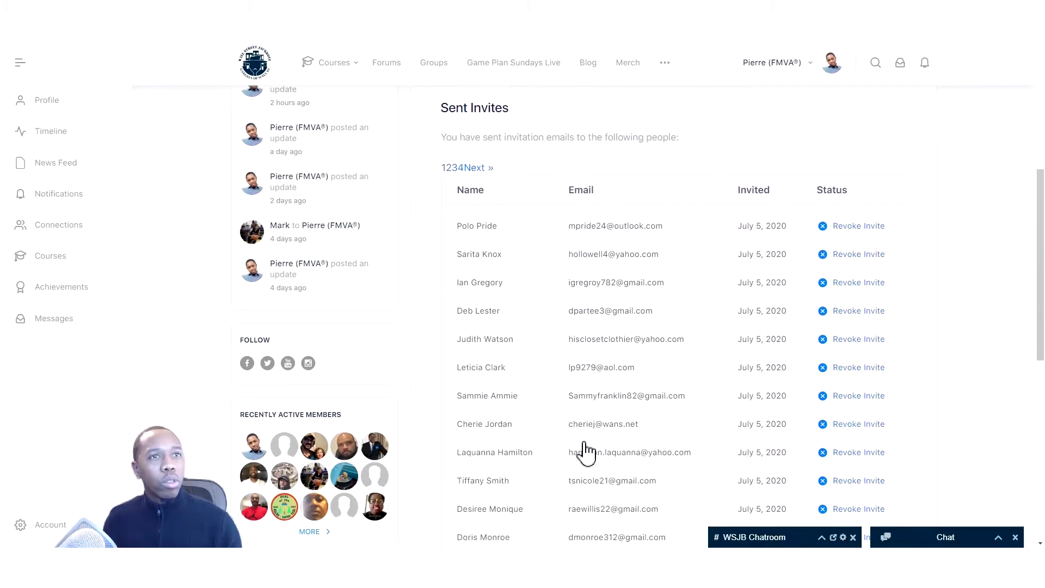
pyautogui.scroll(-1, 586, 453)
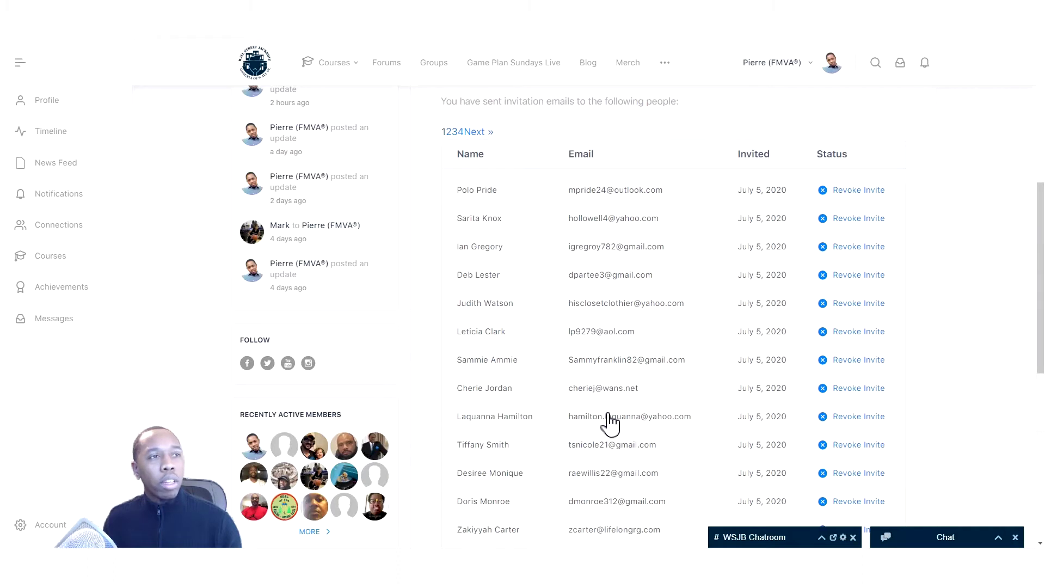
pyautogui.scroll(-2, 609, 418)
pyautogui.scroll(4, 640, 457)
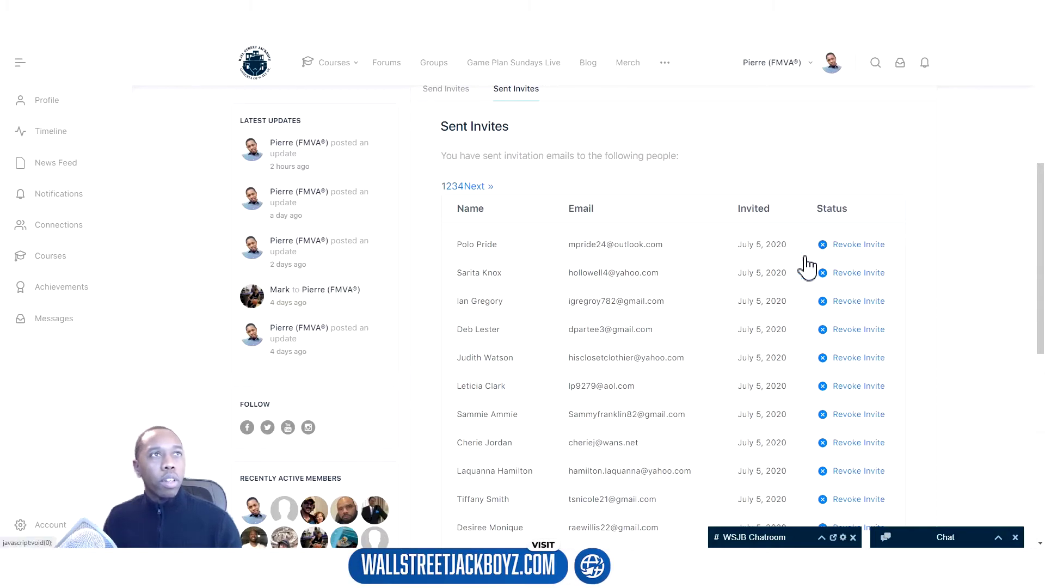
pyautogui.scroll(3, 623, 367)
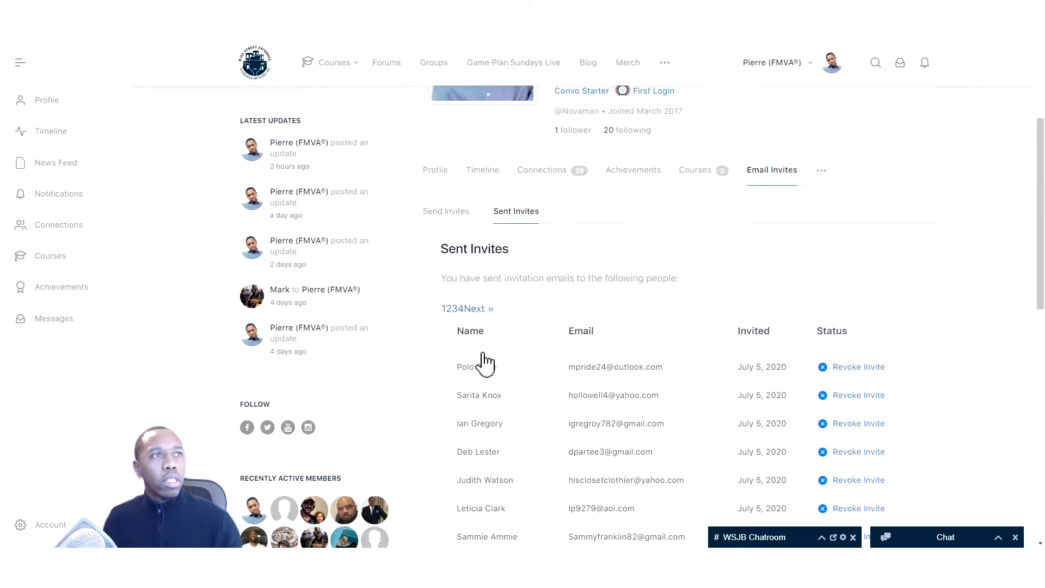
pyautogui.scroll(2, 595, 451)
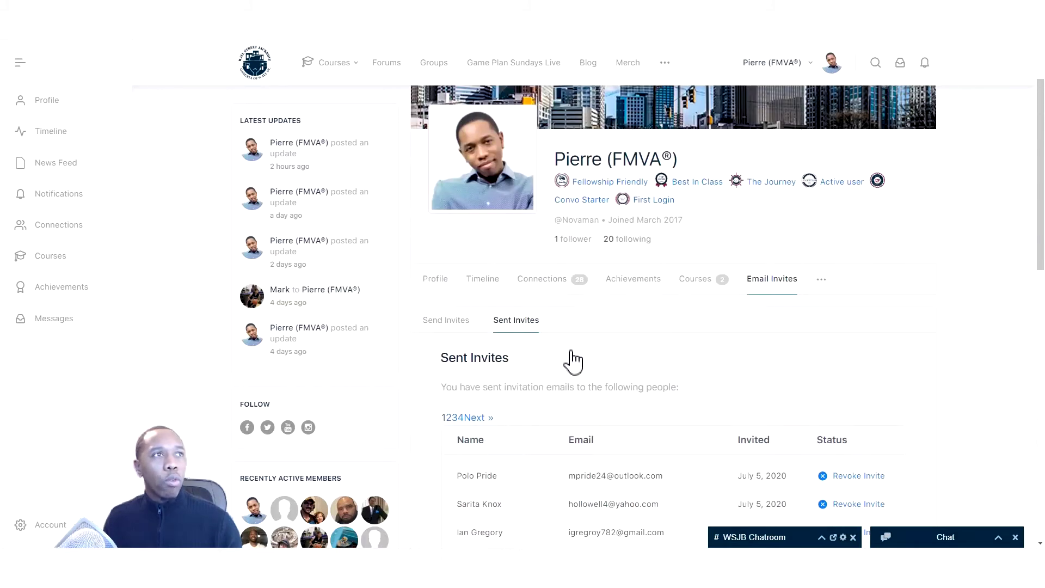
# Step: Look over the Sent Invites list and reveal the profile's additional sections: Groups, Forums and Photos
pyautogui.scroll(-1, 636, 379)
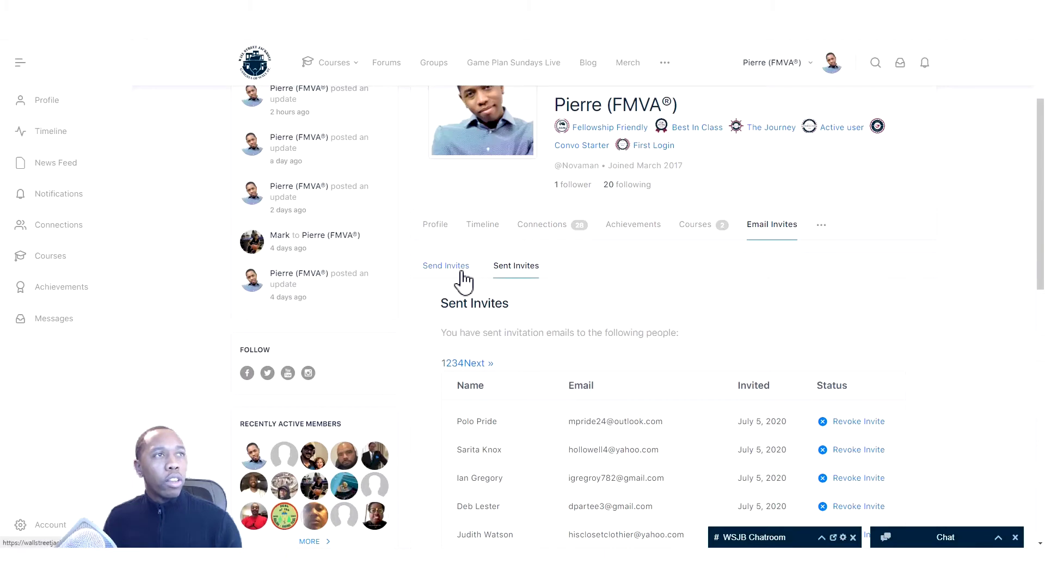
pyautogui.click(823, 227)
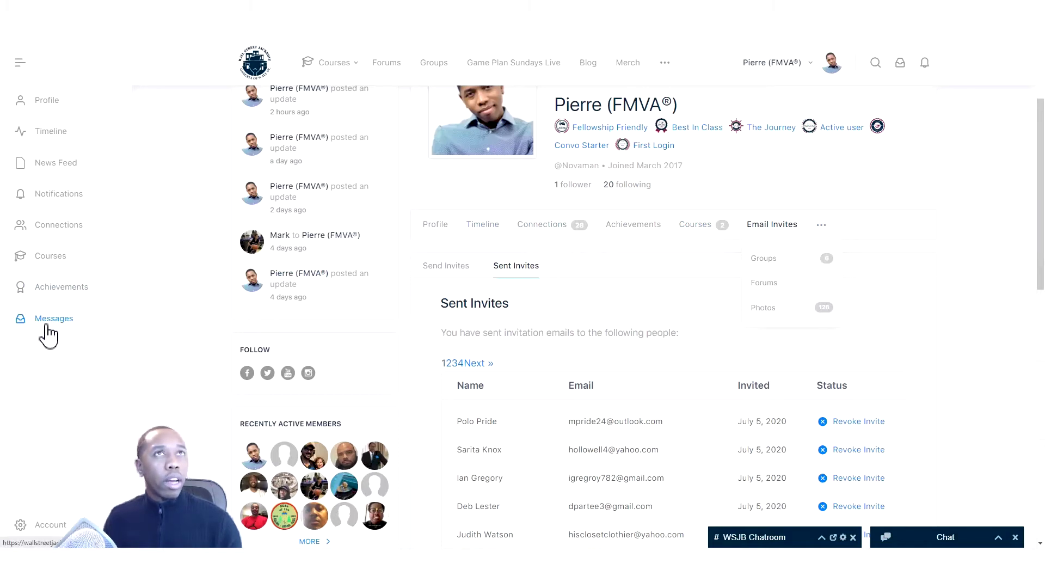
# Step: Open the member conversation containing the Greeks lesson link from the recent messages and review the exchange and reply area
pyautogui.click(903, 65)
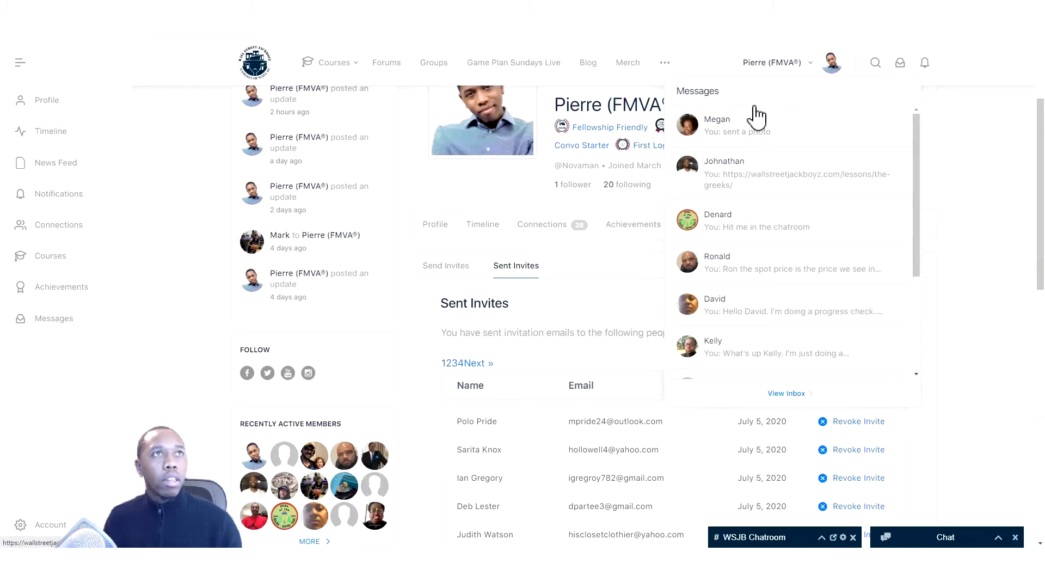
pyautogui.click(773, 182)
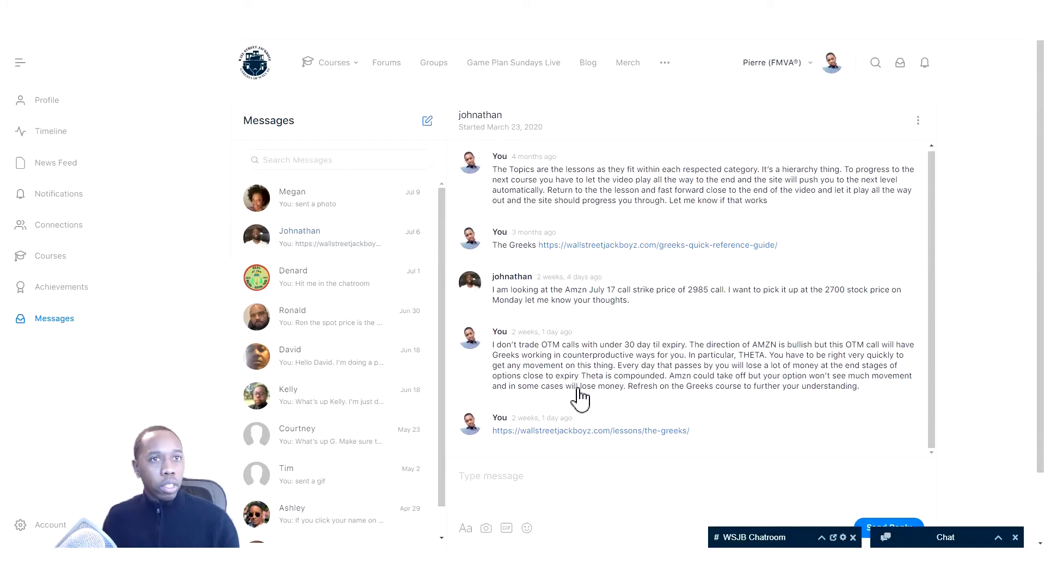
pyautogui.scroll(-1, 727, 509)
pyautogui.scroll(1, 732, 498)
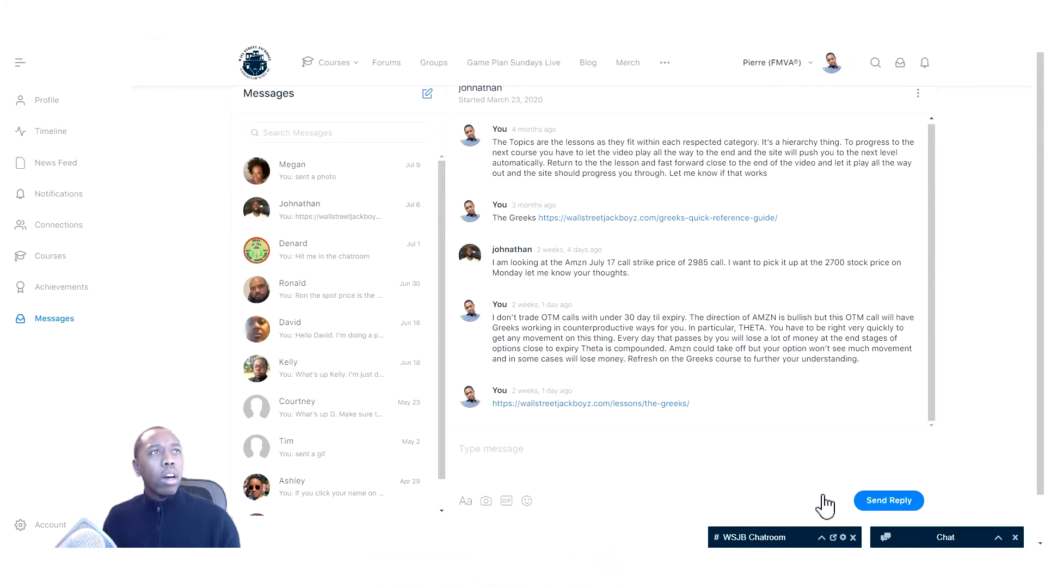
pyautogui.scroll(1, 633, 447)
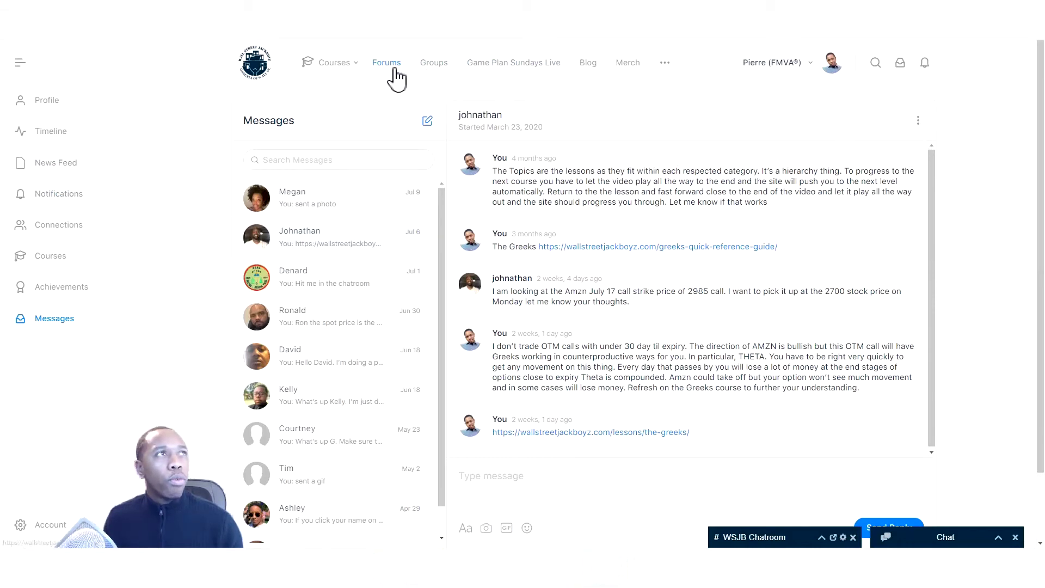
# Step: Open the Groups directory and review all listed groups, including Gold & Silver, Fundamental Analysis, Forex, Thinkscript Coders and Futures Trading Gang
pyautogui.click(441, 75)
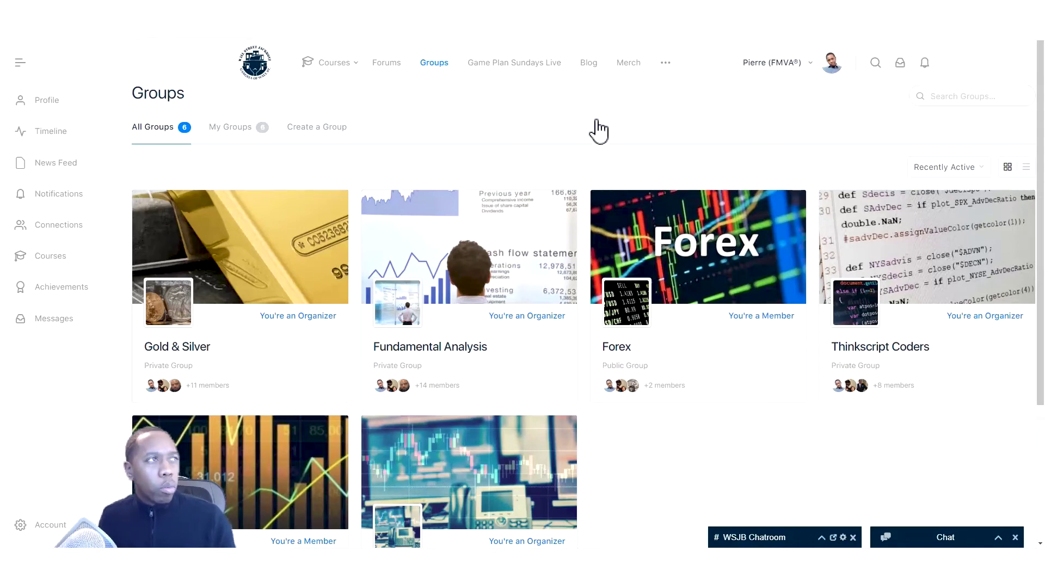
pyautogui.scroll(-1, 341, 265)
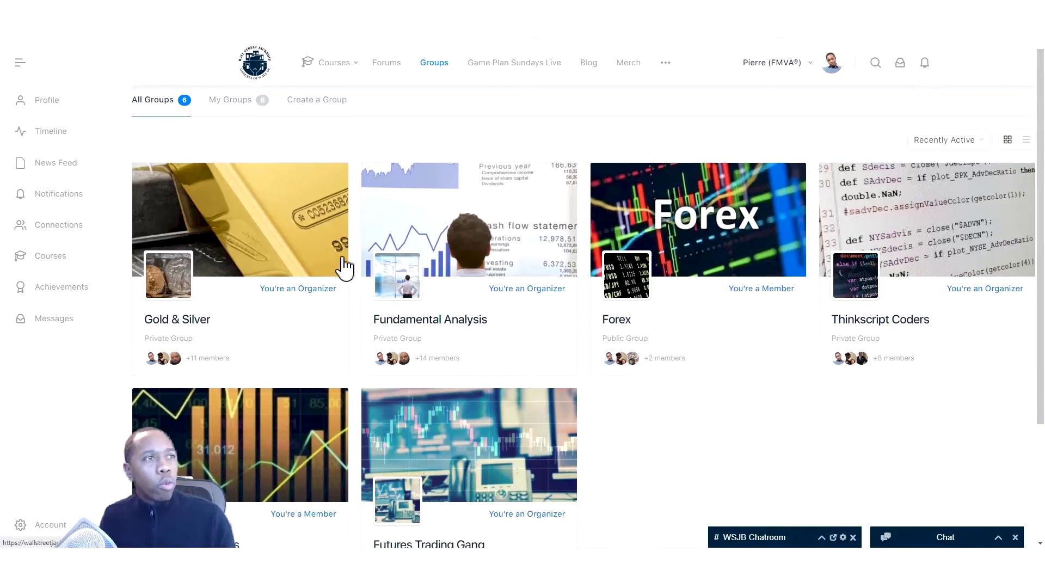
pyautogui.scroll(-2, 345, 267)
pyautogui.scroll(-1, 350, 261)
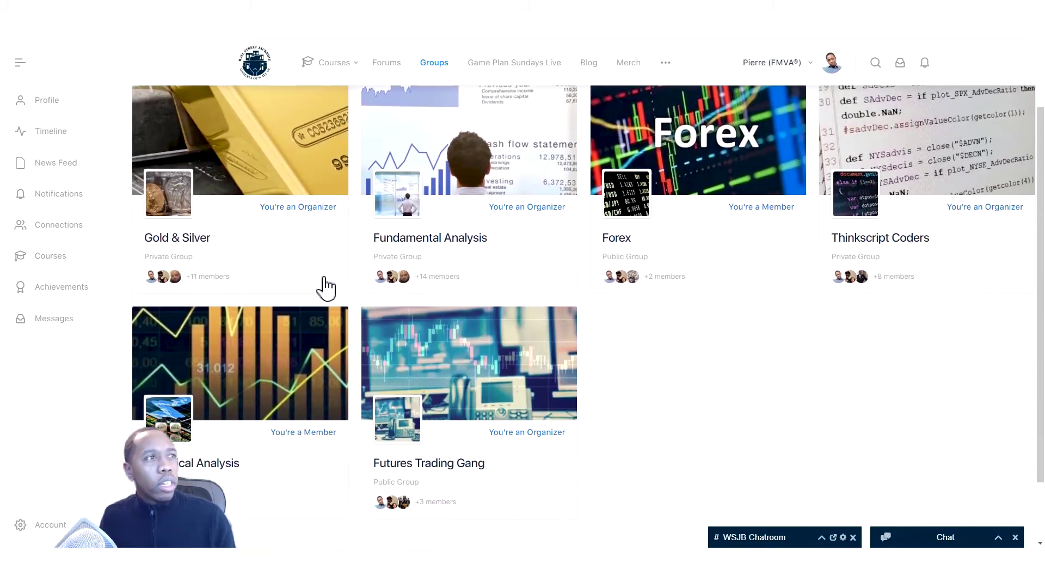
pyautogui.scroll(1, 351, 305)
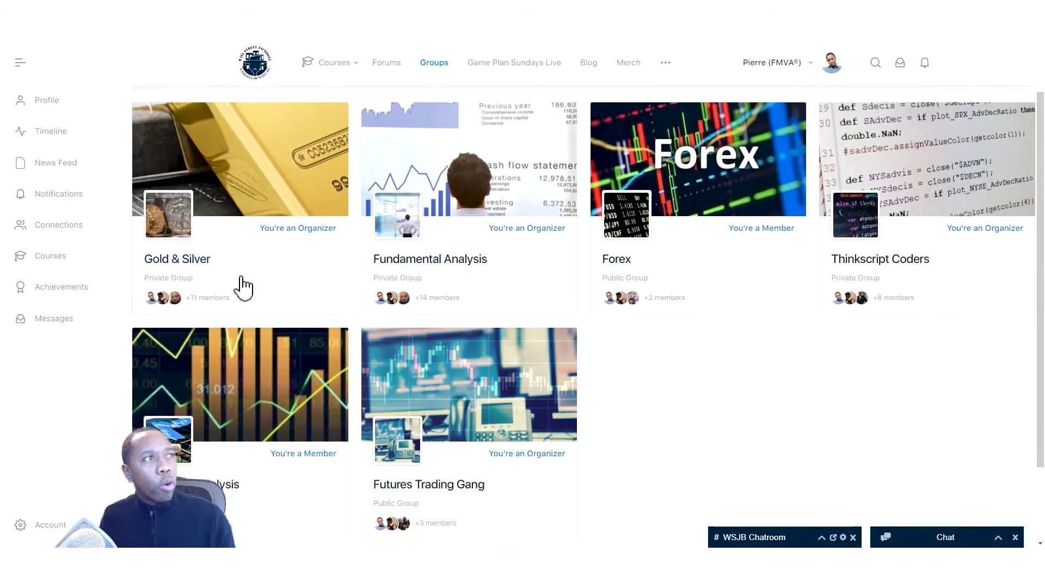
pyautogui.scroll(2, 243, 287)
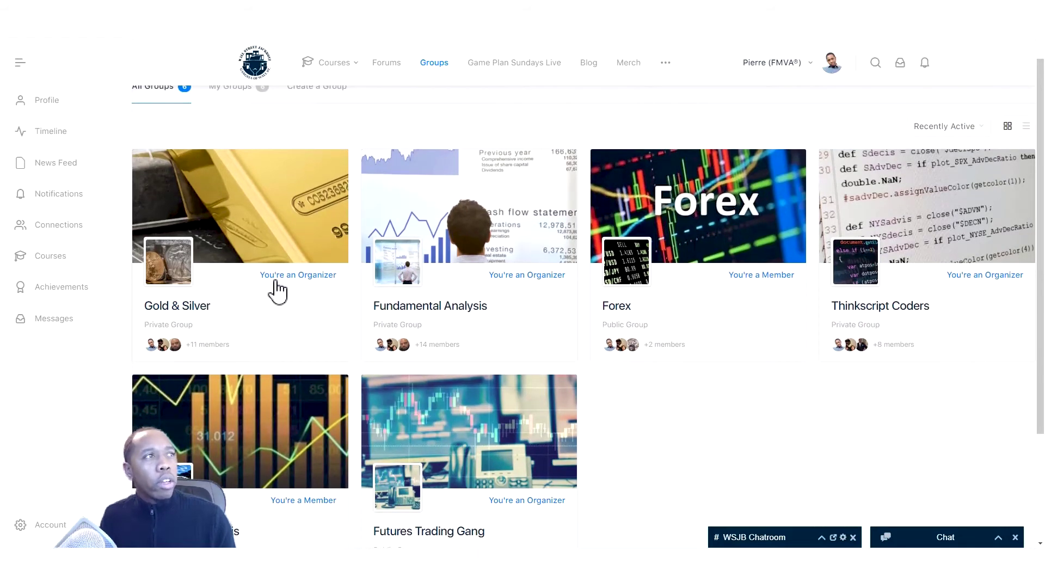
pyautogui.scroll(1, 229, 337)
pyautogui.scroll(1, 327, 398)
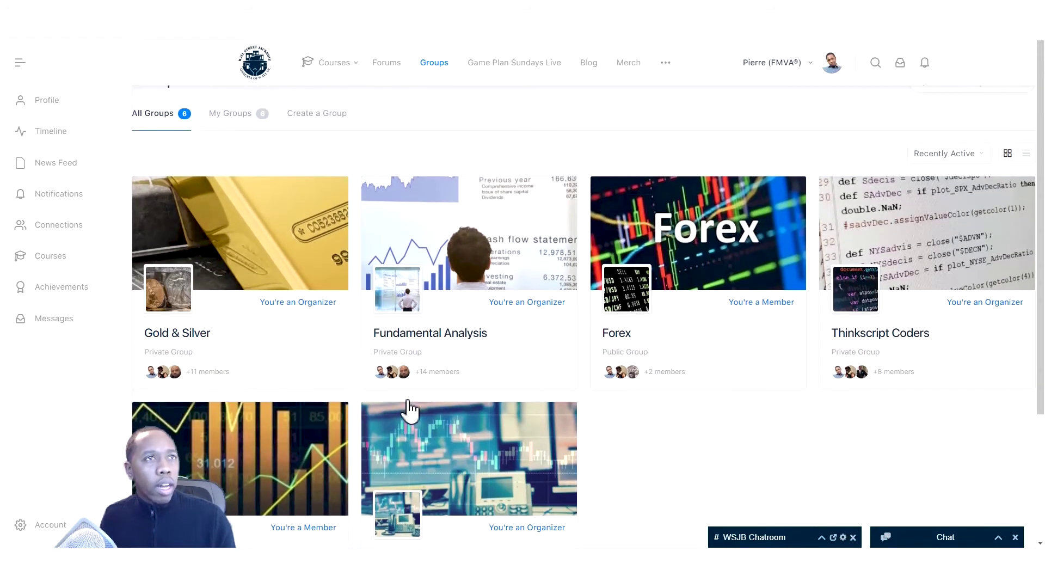
pyautogui.scroll(-2, 345, 401)
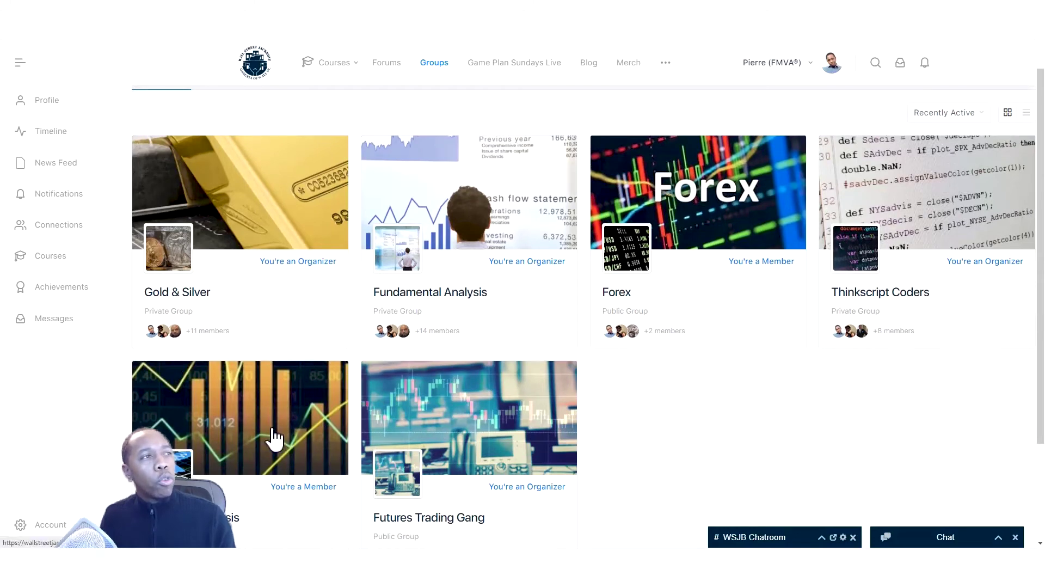
pyautogui.scroll(-1, 275, 430)
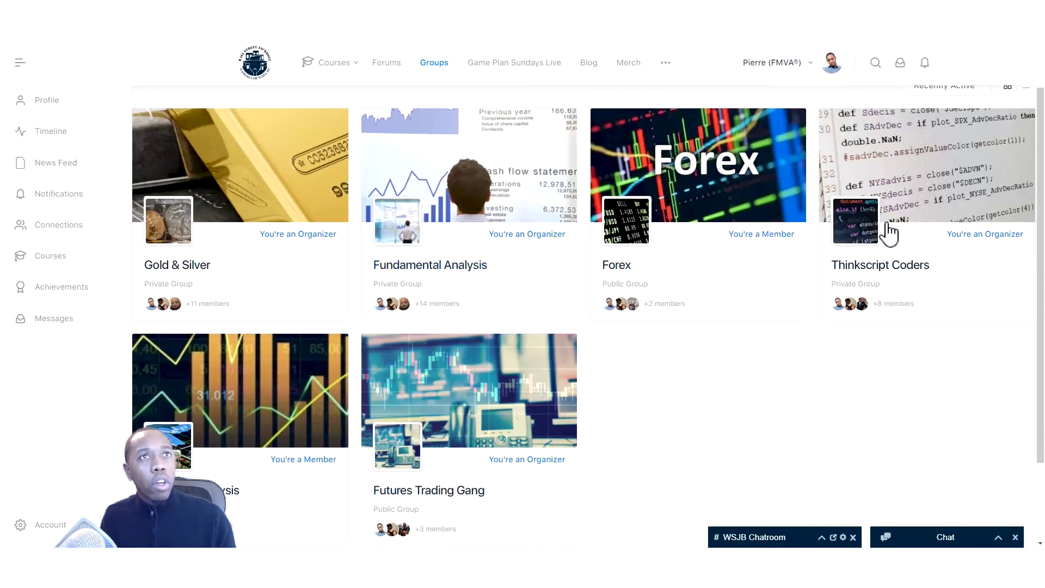
pyautogui.scroll(-1, 893, 240)
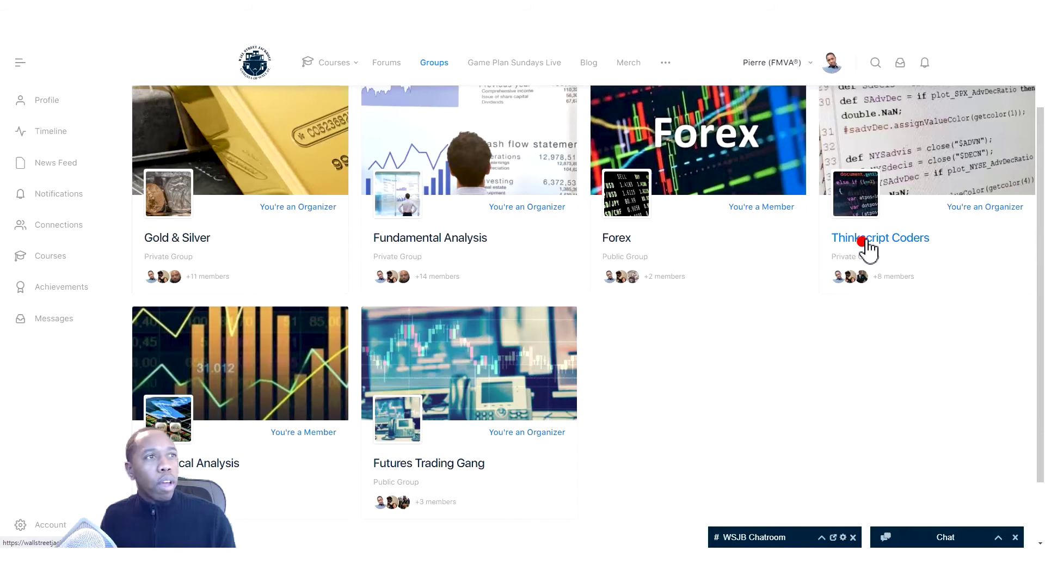
# Step: Open the Thinkscript Coders group, display its Feed and look over the group's available sections
pyautogui.click(866, 242)
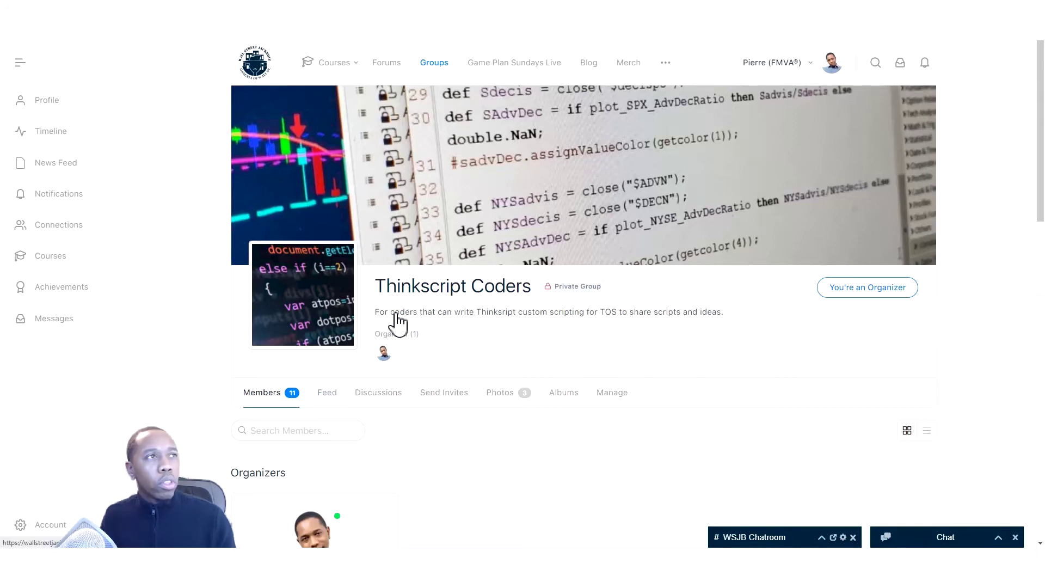
pyautogui.click(339, 397)
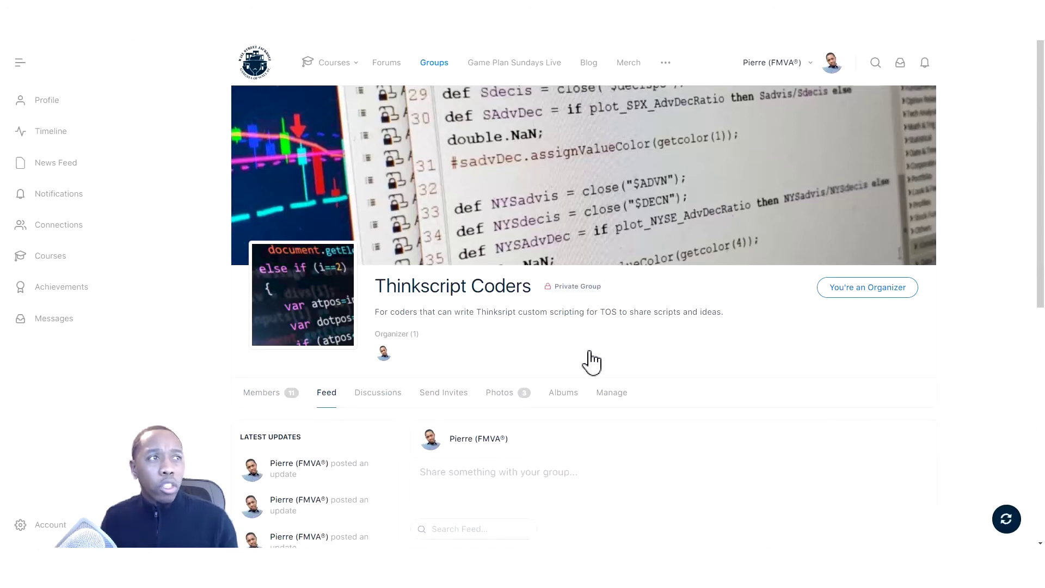
pyautogui.scroll(-1, 592, 362)
pyautogui.scroll(-1, 617, 389)
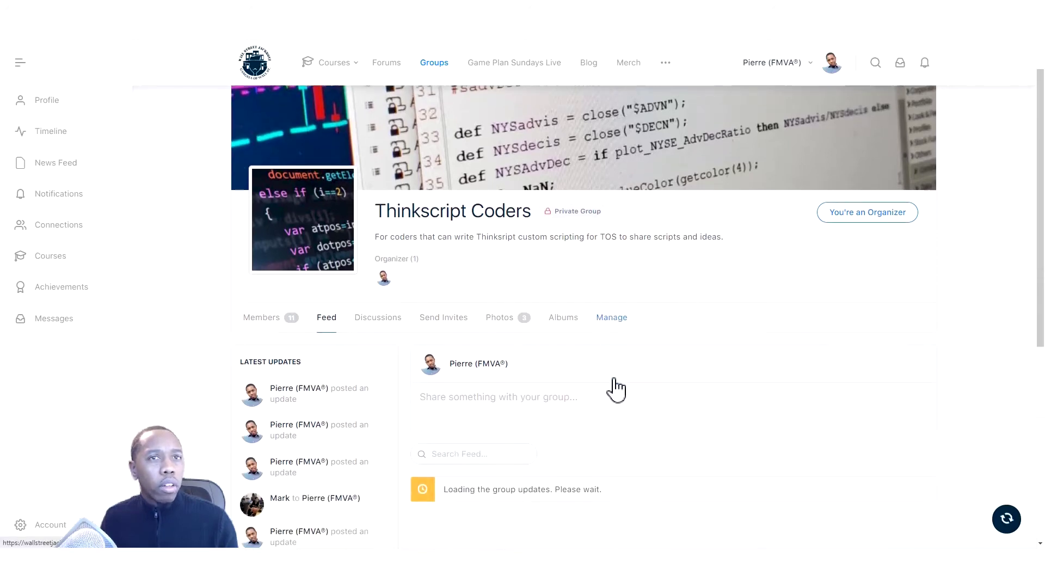
pyautogui.scroll(-2, 617, 389)
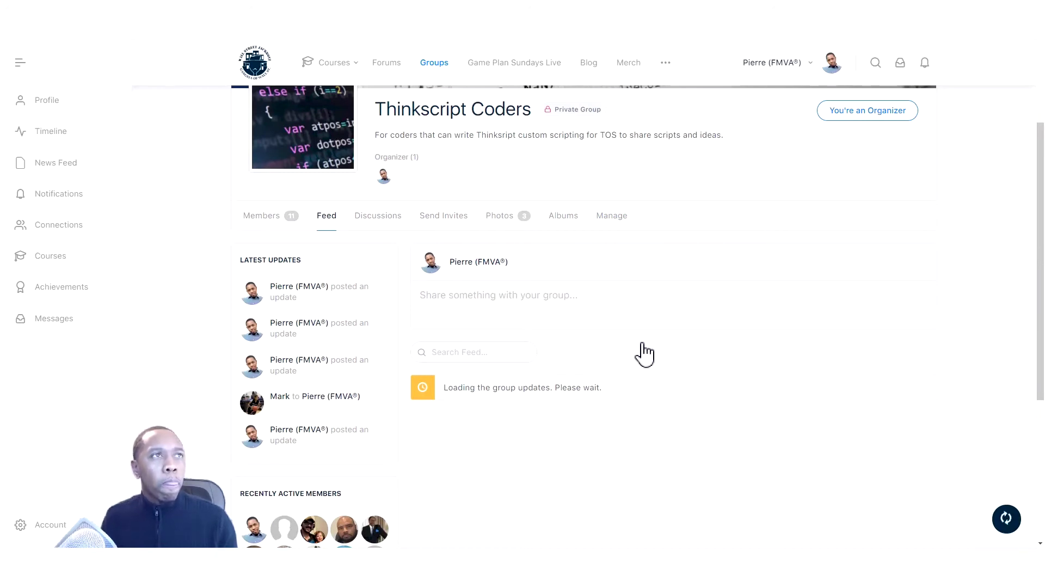
pyautogui.scroll(-4, 640, 354)
pyautogui.scroll(5, 645, 354)
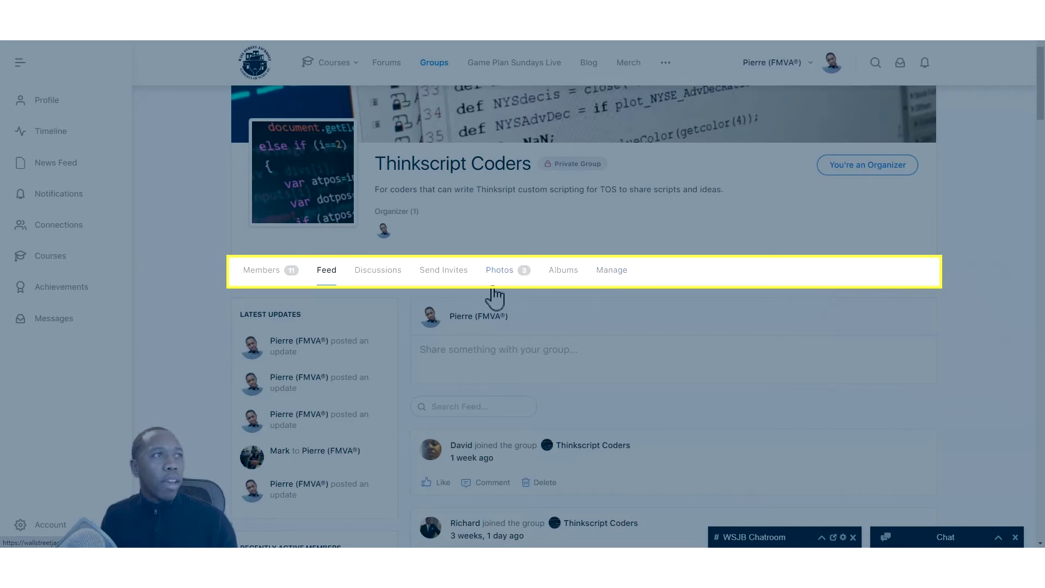
# Step: Find the post sharing the 10x bars script in the group feed, expand its full text and read the code
pyautogui.scroll(-4, 590, 410)
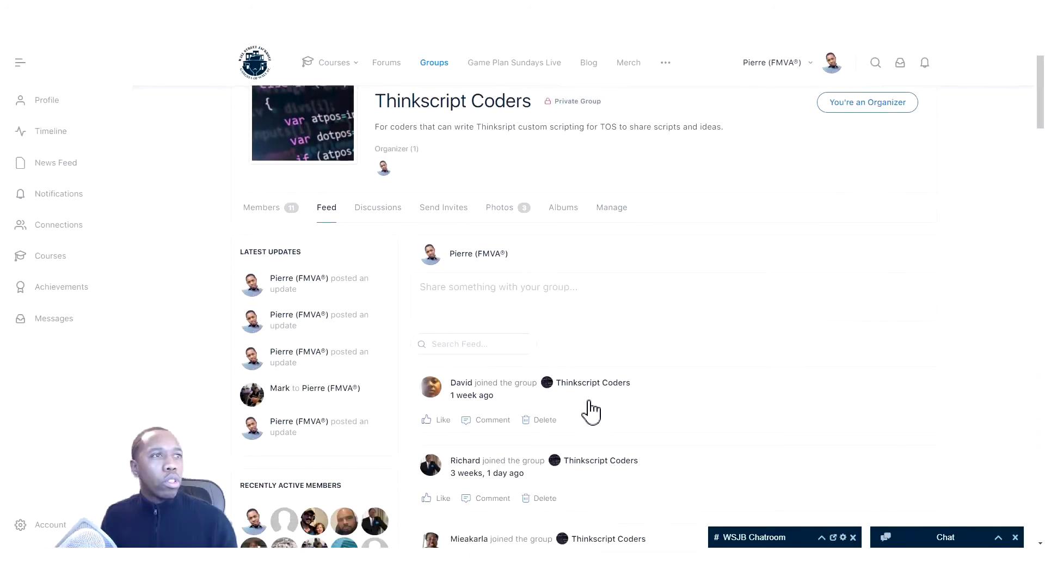
pyautogui.scroll(-10, 590, 410)
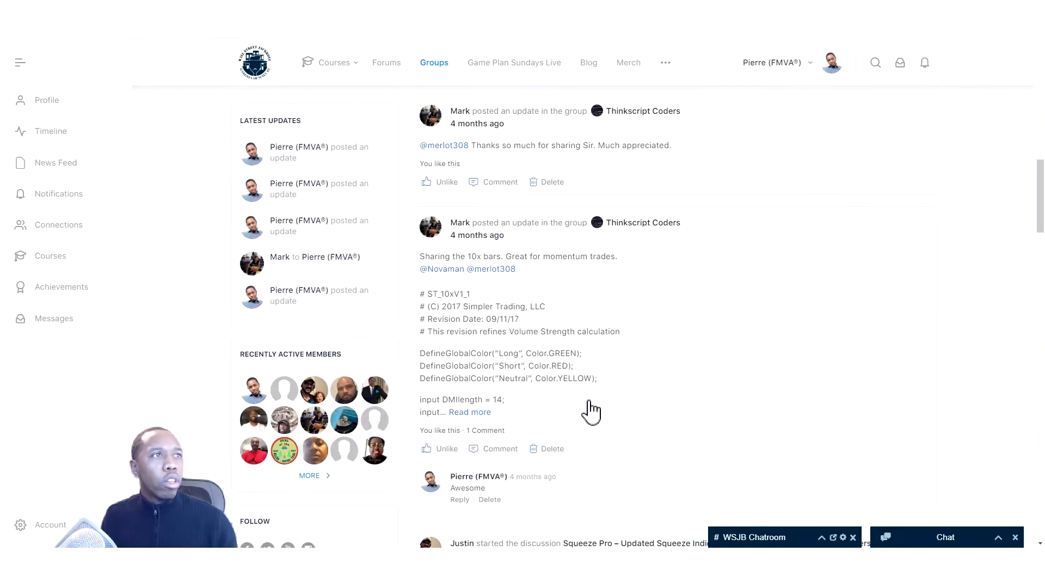
pyautogui.scroll(-1, 590, 410)
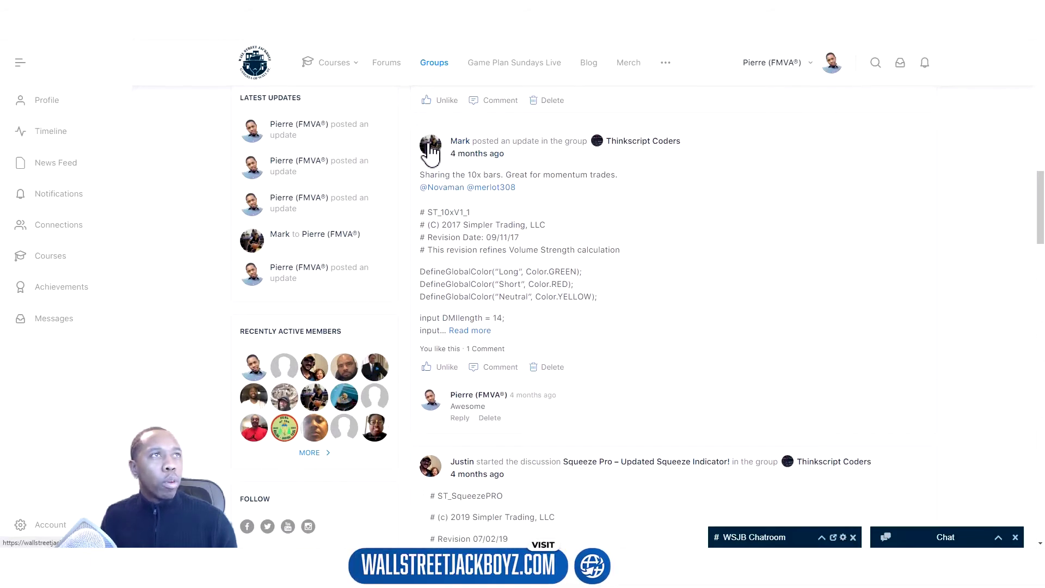
pyautogui.click(490, 333)
pyautogui.scroll(-4, 532, 373)
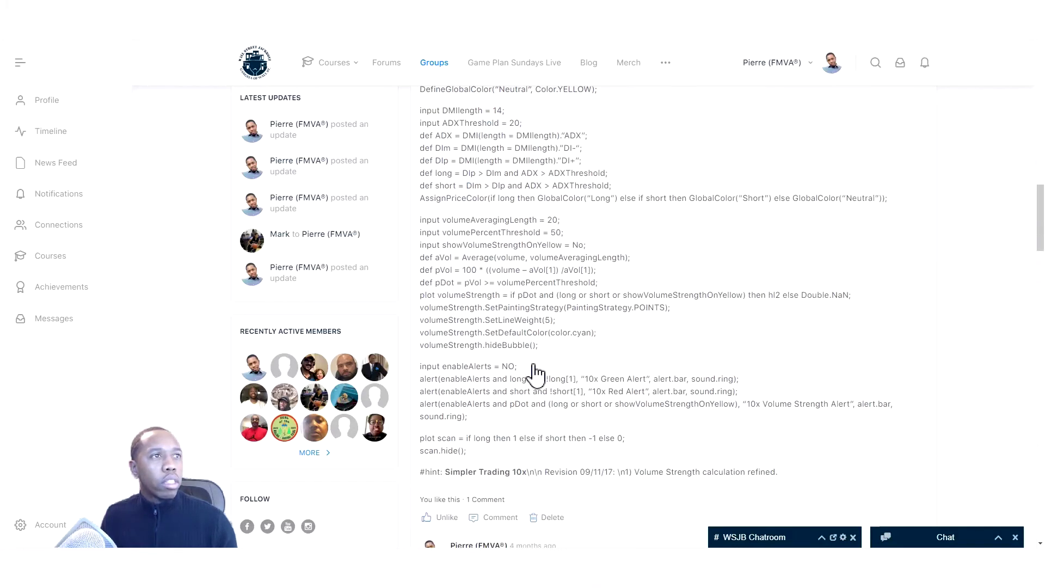
pyautogui.scroll(-1, 532, 373)
pyautogui.scroll(3, 531, 374)
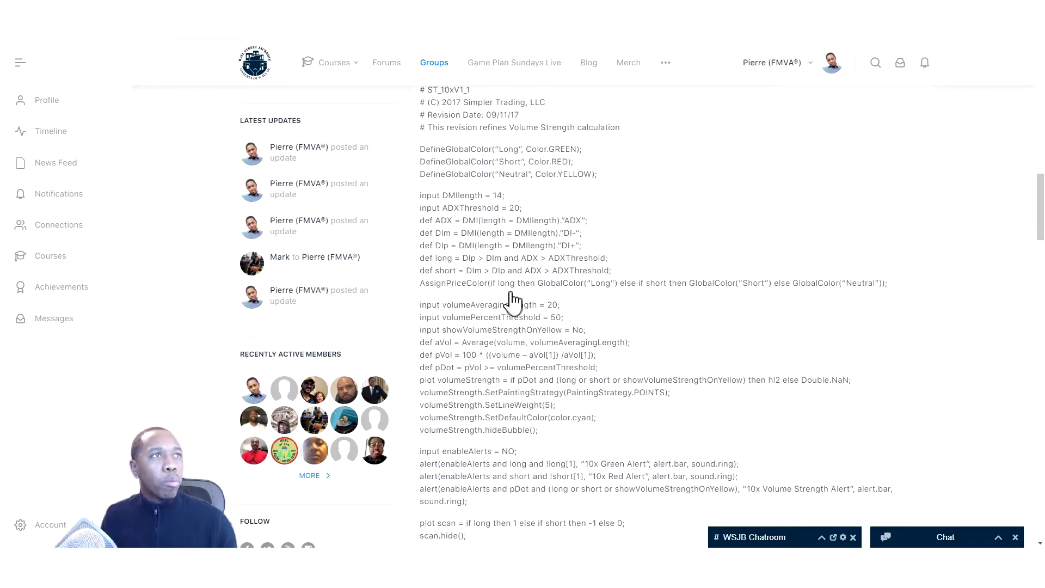
# Step: Return to the start of the Thinkscript Coders feed and examine the update composer and group header
pyautogui.scroll(10, 511, 301)
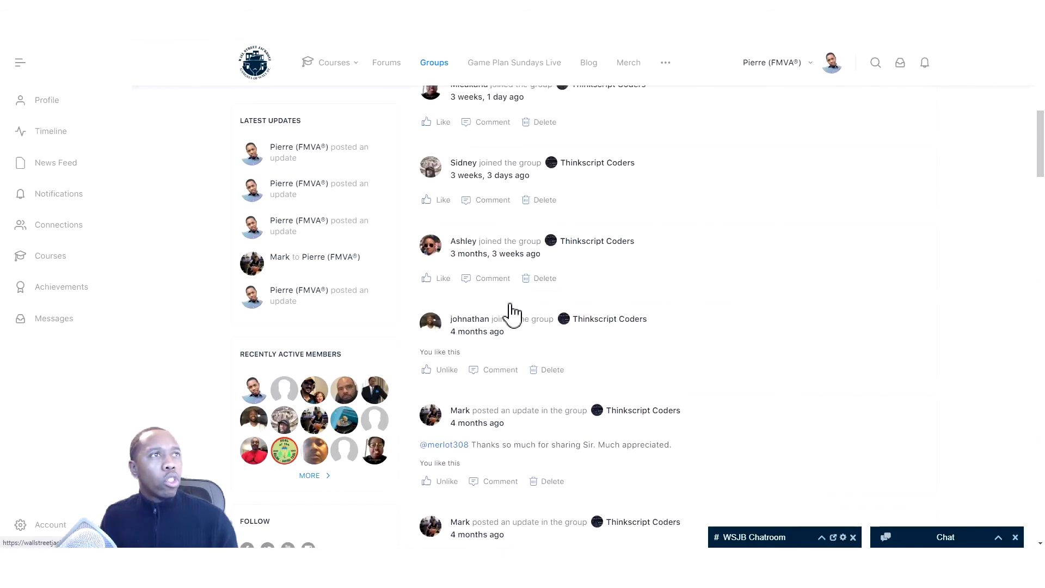
pyautogui.scroll(10, 511, 313)
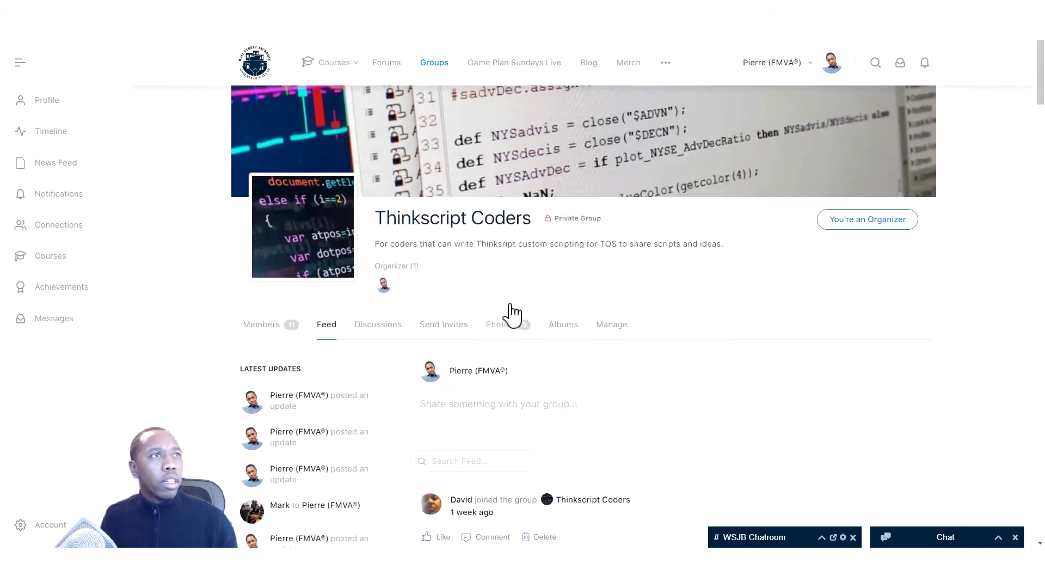
pyautogui.scroll(-2, 511, 315)
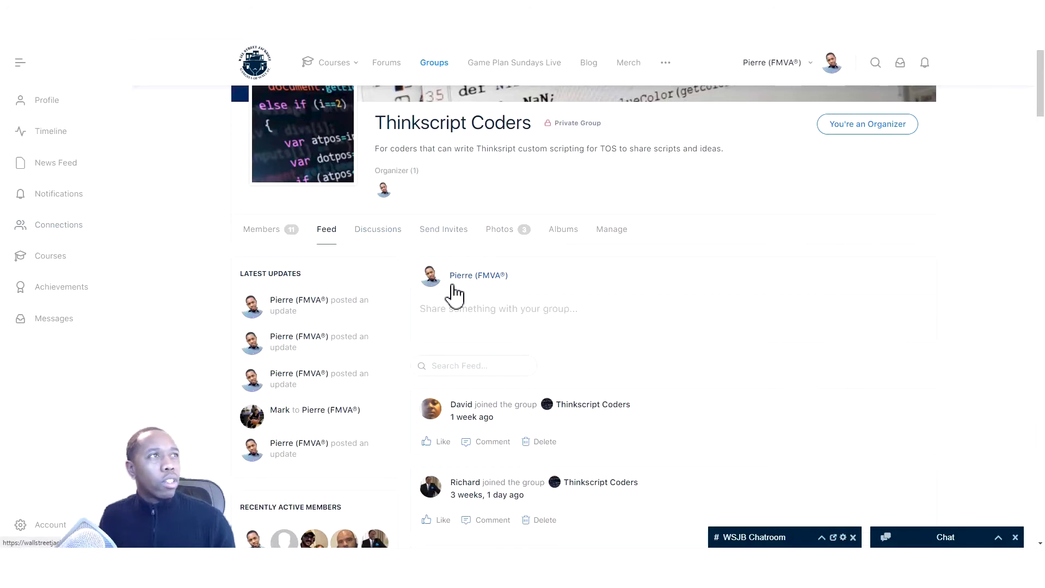
pyautogui.scroll(2, 456, 296)
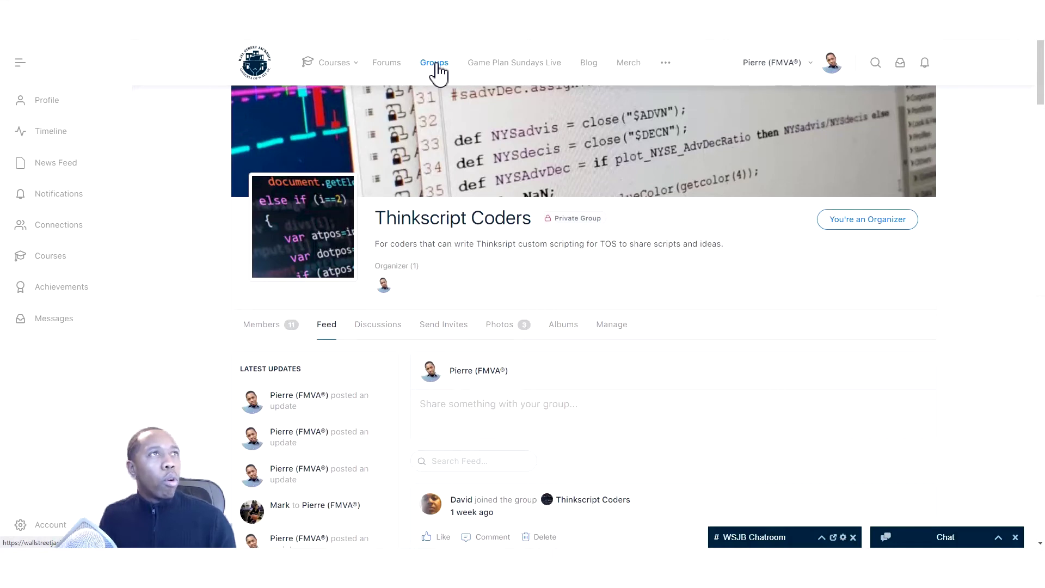
# Step: Open the Game Plan Sundays Live page and review the webinar entry form and the Facebook, Twitter and LinkedIn options
pyautogui.click(522, 66)
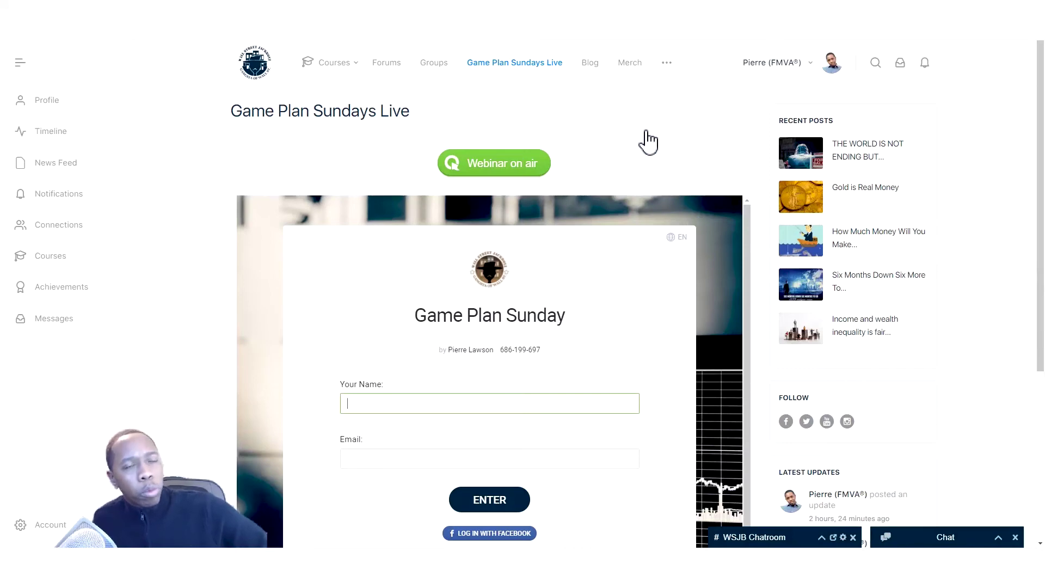
pyautogui.scroll(-1, 671, 141)
pyautogui.scroll(-1, 670, 140)
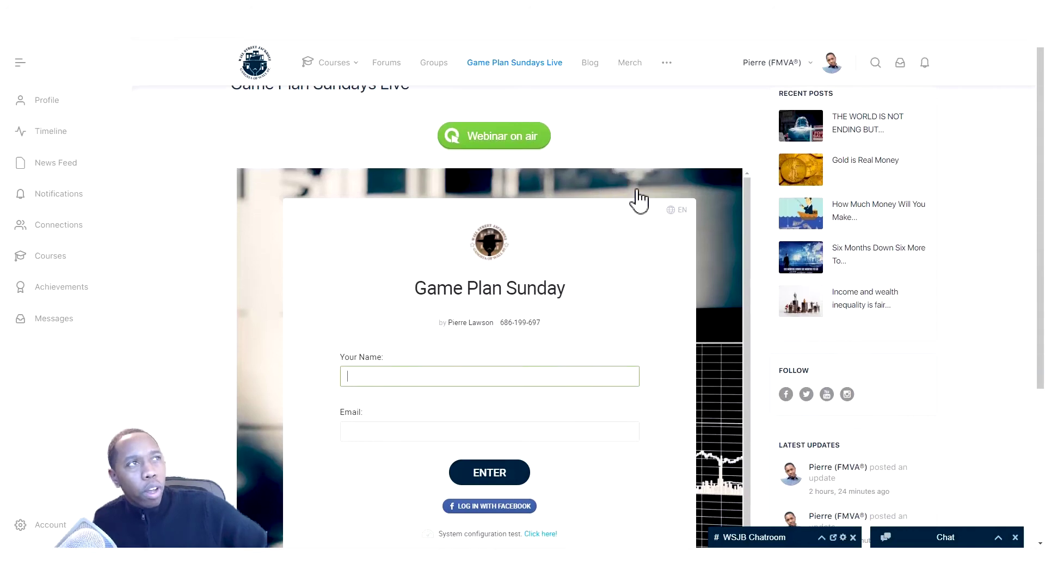
pyautogui.scroll(1, 625, 159)
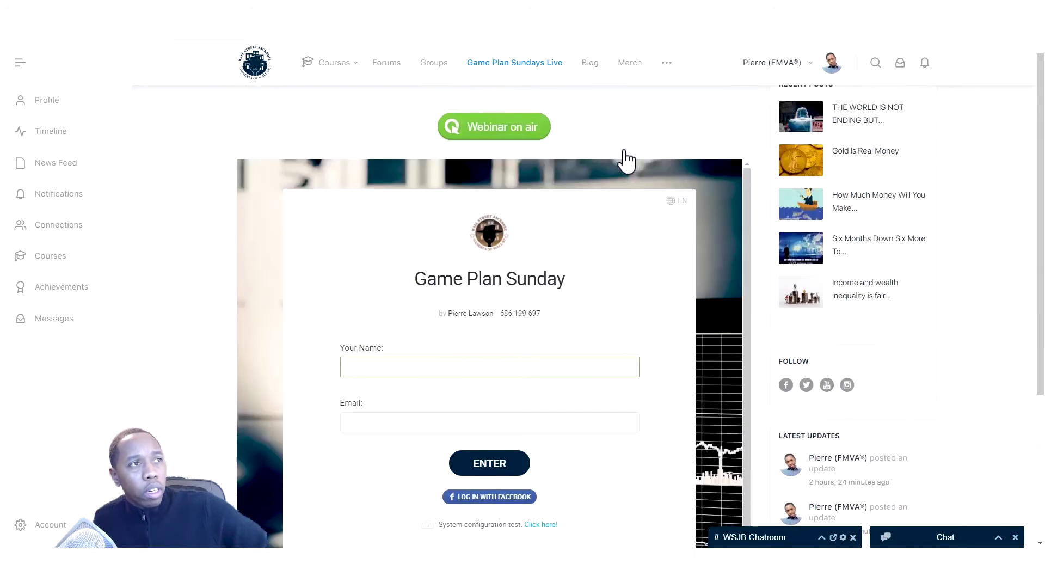
pyautogui.scroll(-4, 561, 397)
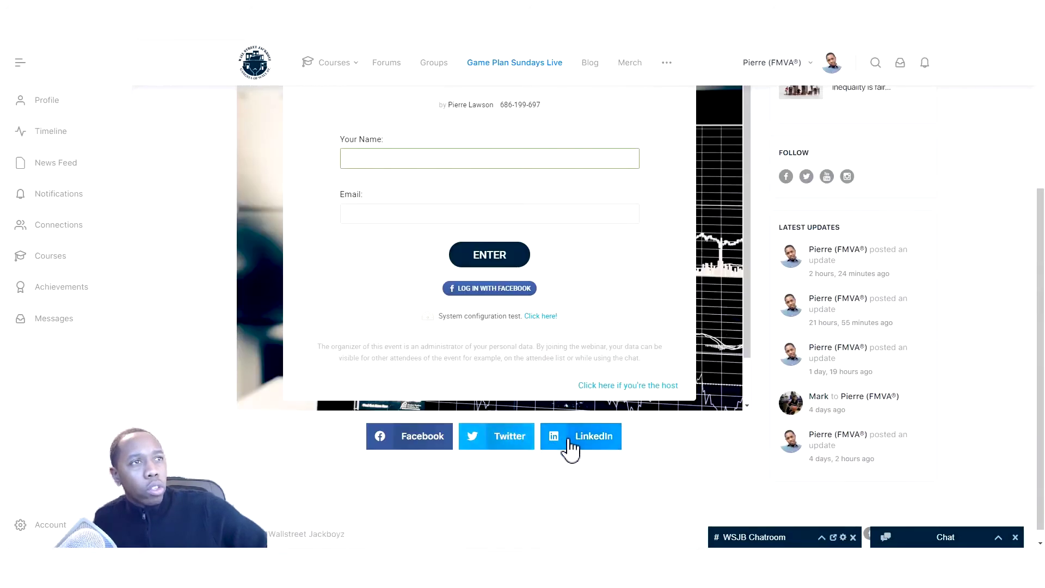
pyautogui.scroll(4, 660, 440)
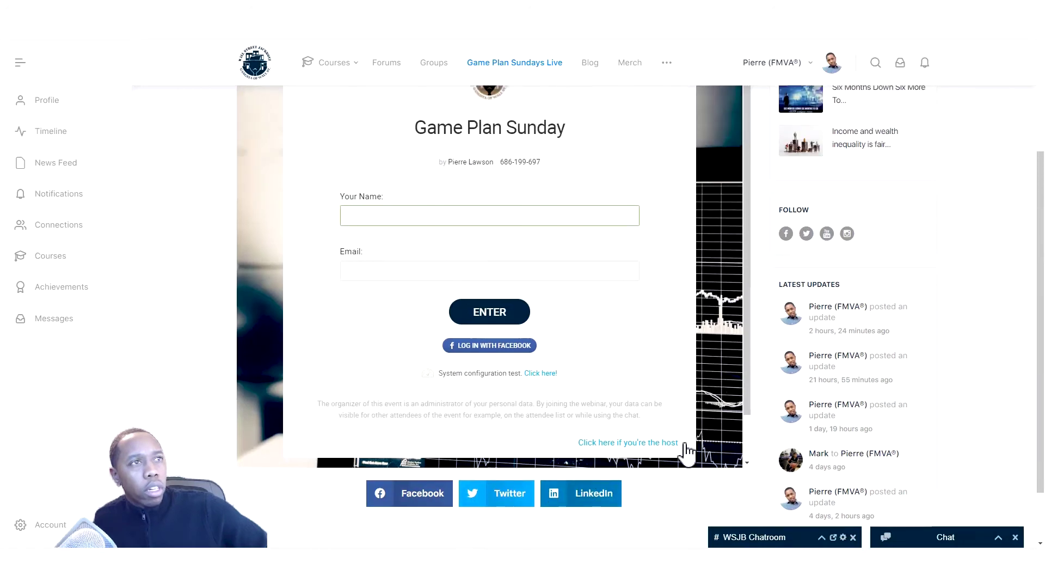
# Step: Open the Blog, look over its articles and the Twitter feed, and check the site's additional navigation links
pyautogui.click(589, 71)
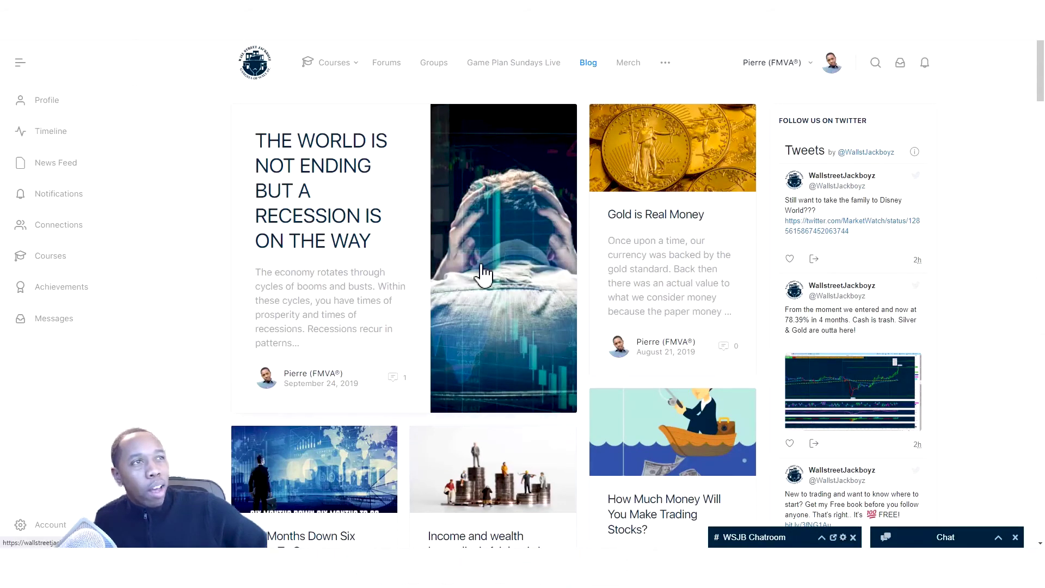
pyautogui.scroll(-6, 517, 294)
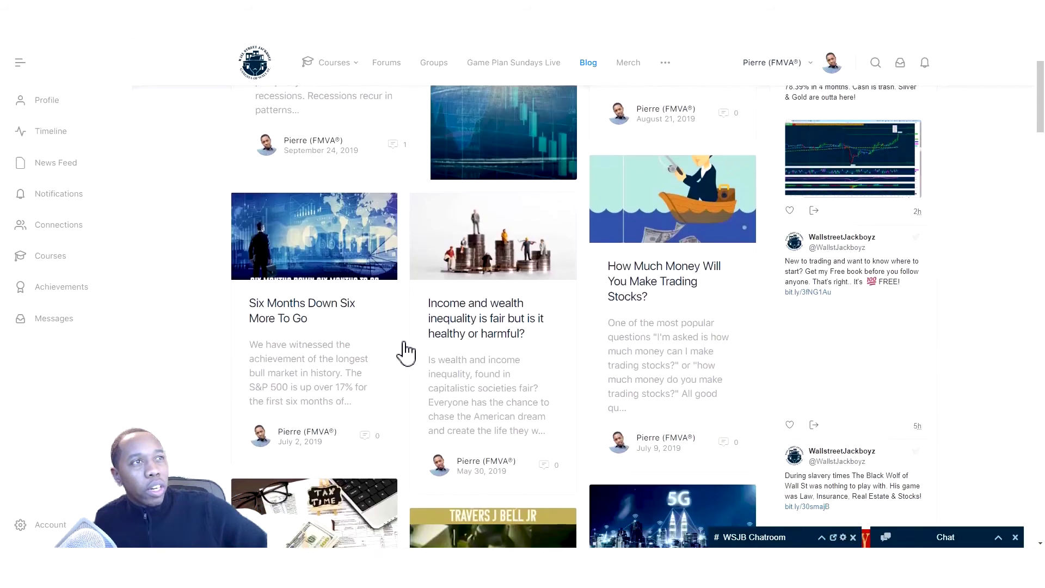
pyautogui.scroll(-3, 476, 389)
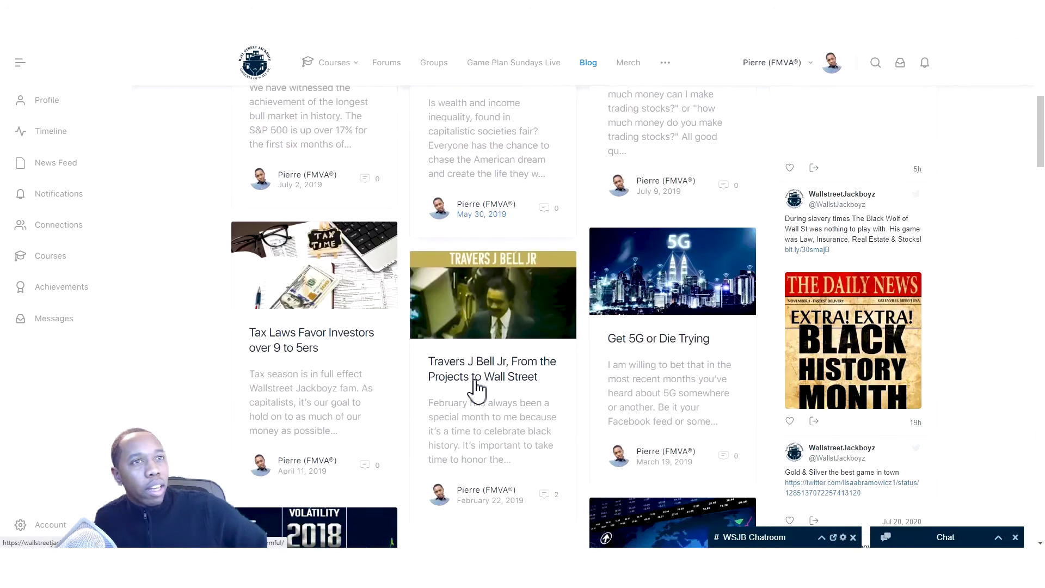
pyautogui.scroll(10, 477, 388)
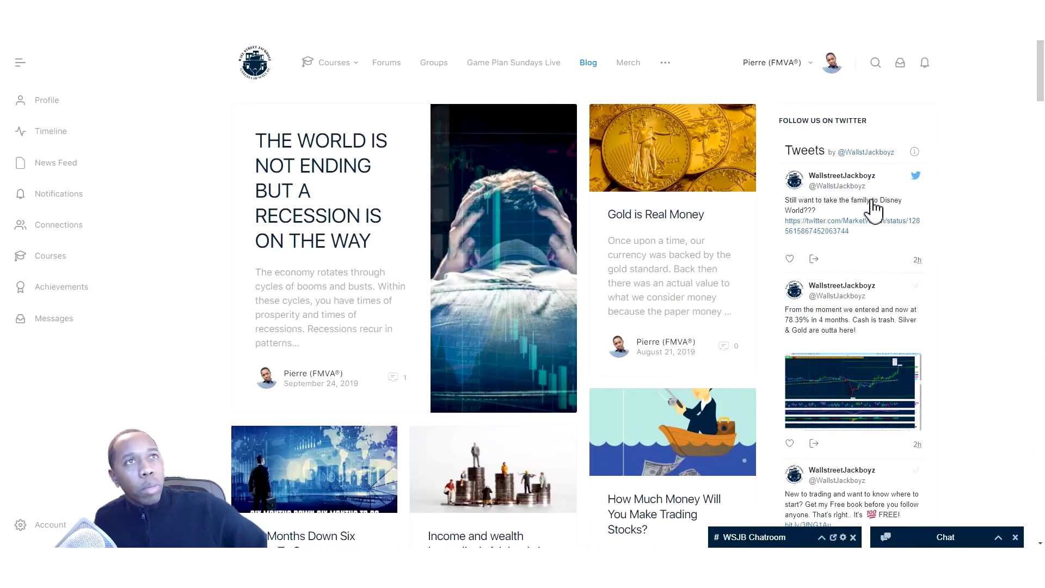
pyautogui.scroll(-5, 833, 185)
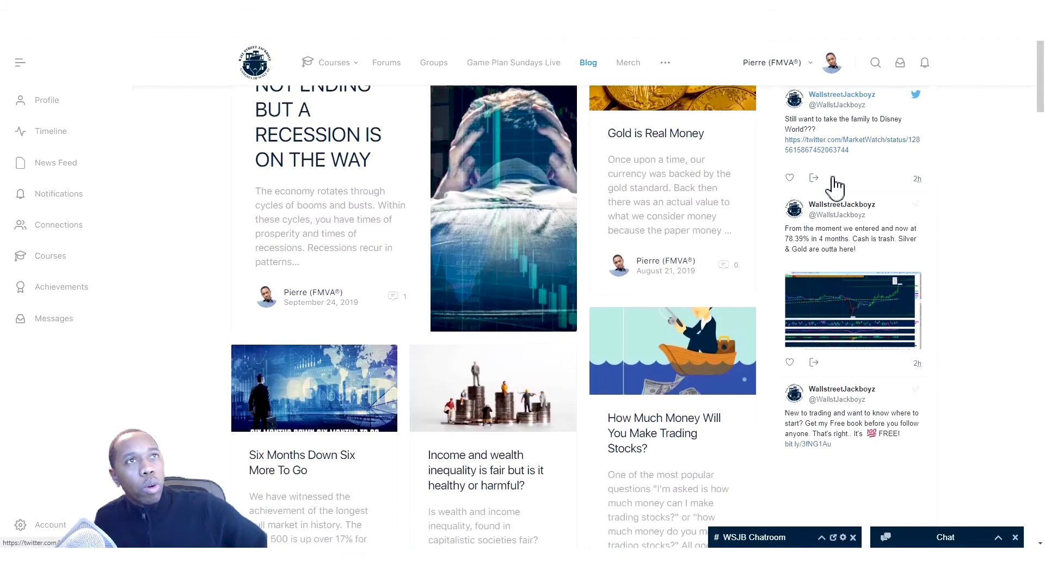
pyautogui.scroll(-3, 845, 163)
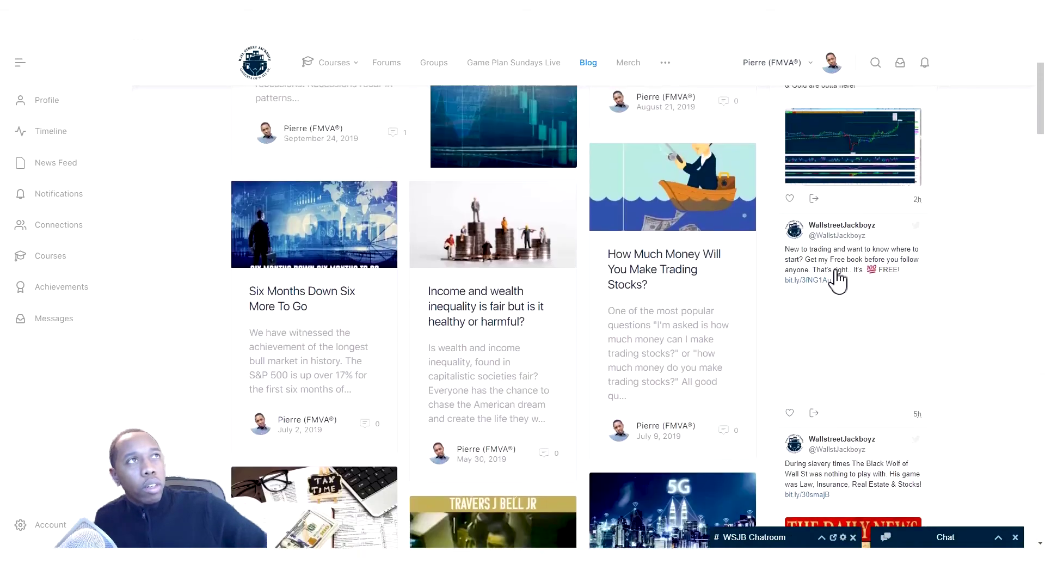
pyautogui.scroll(6, 822, 159)
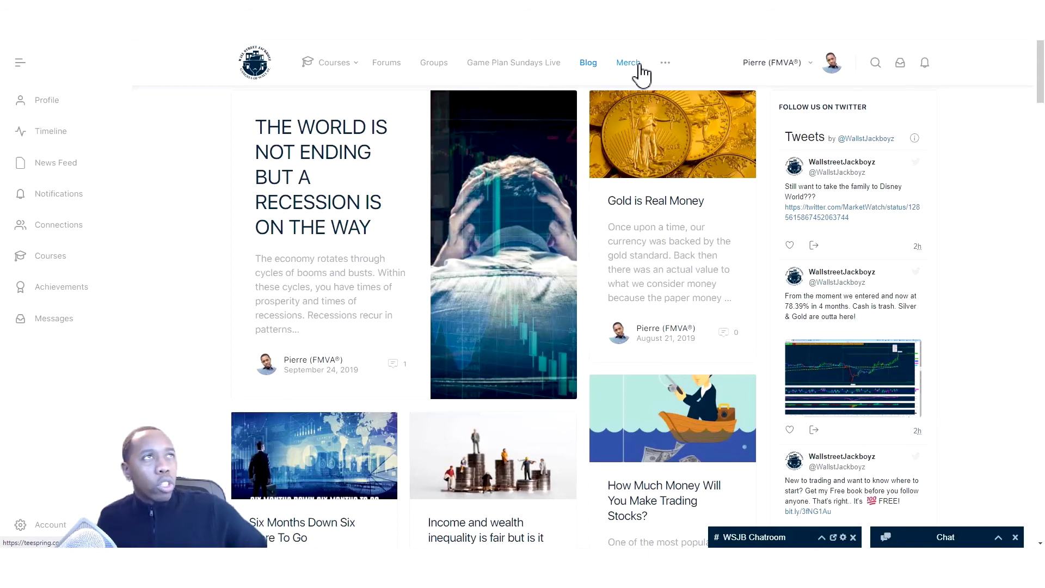
pyautogui.click(666, 64)
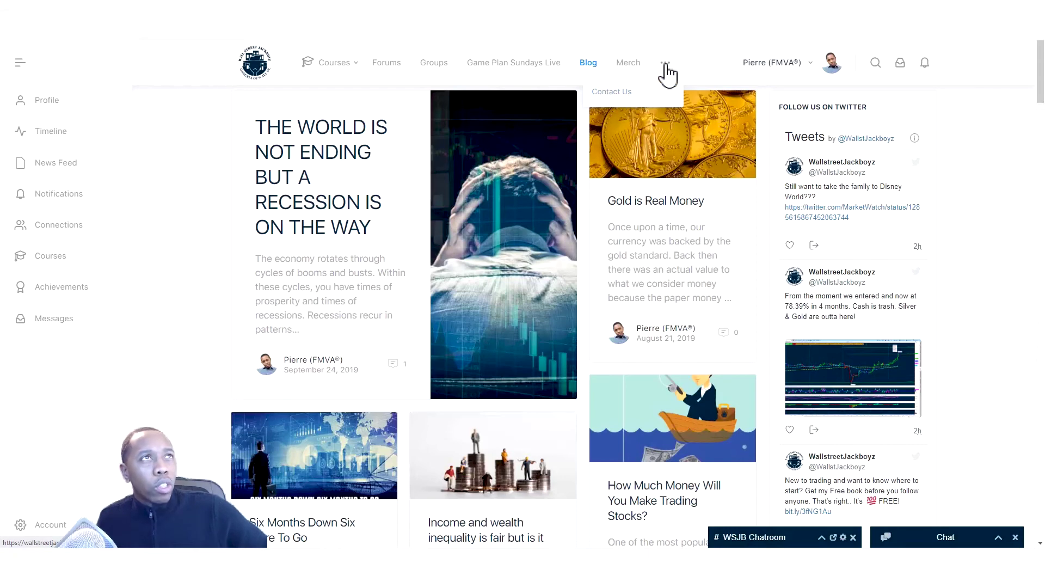
pyautogui.click(666, 65)
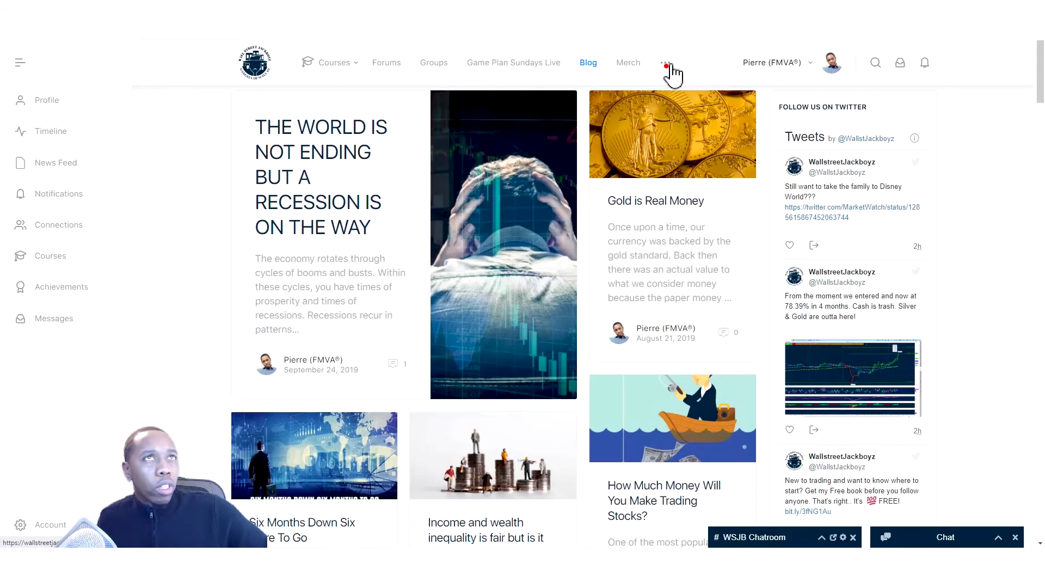
# Step: Search the site for "stocks" and browse the matching lessons, blog articles and glossary entries
pyautogui.click(876, 65)
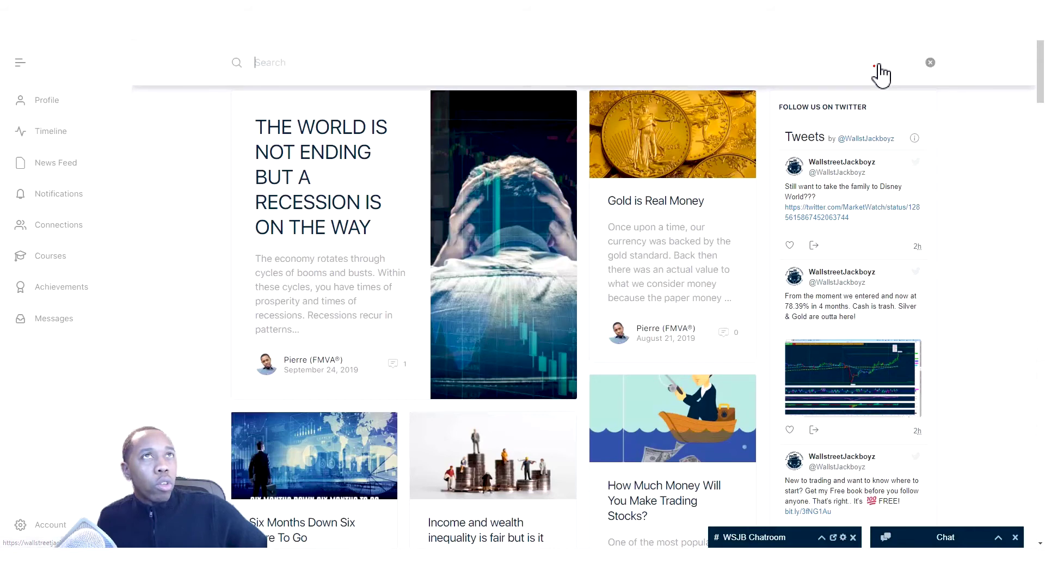
pyautogui.click(308, 65)
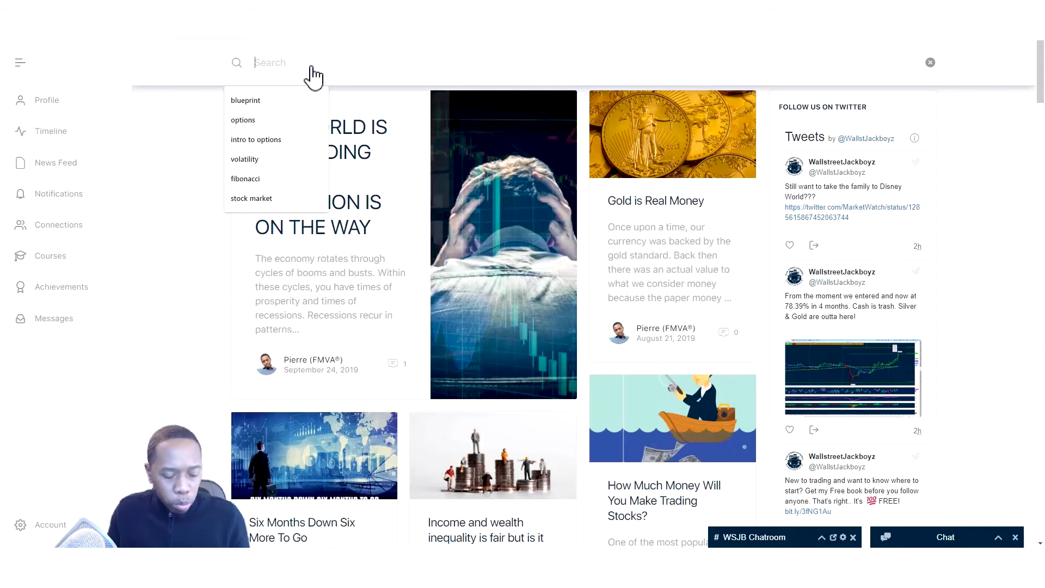
pyautogui.write('stock')
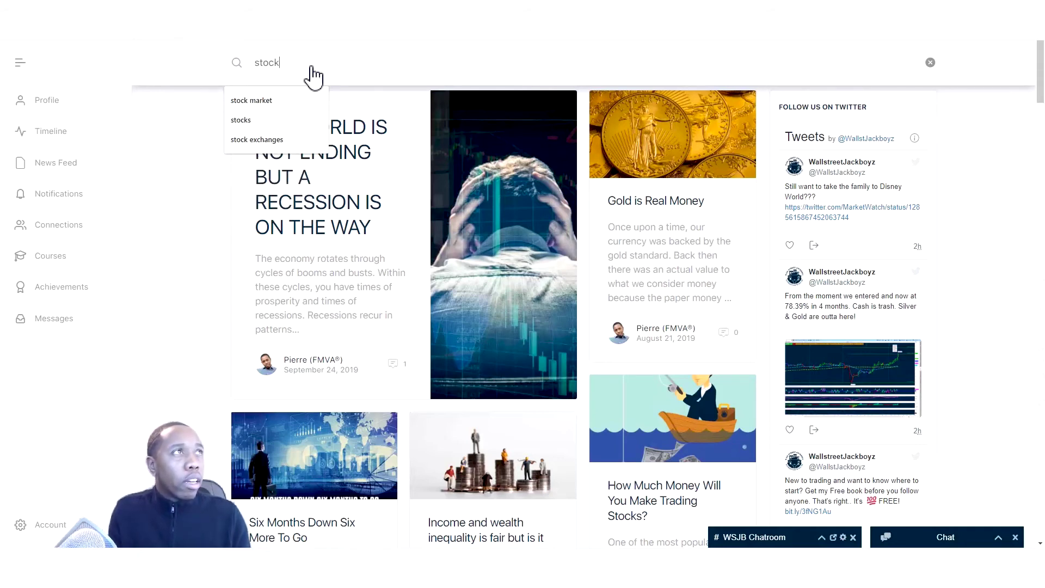
pyautogui.write('s')
pyautogui.press('Return')
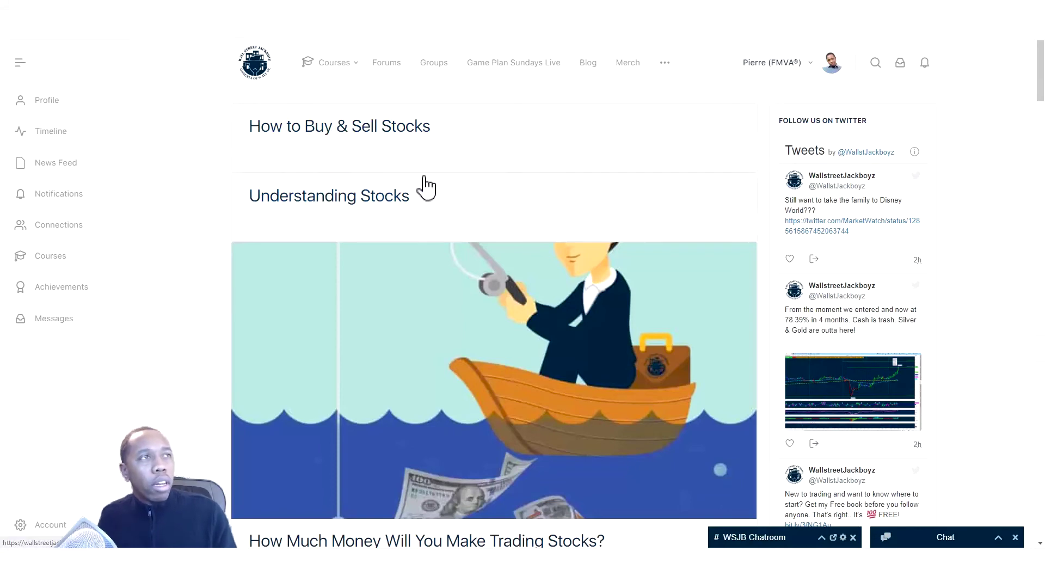
pyautogui.scroll(-5, 417, 218)
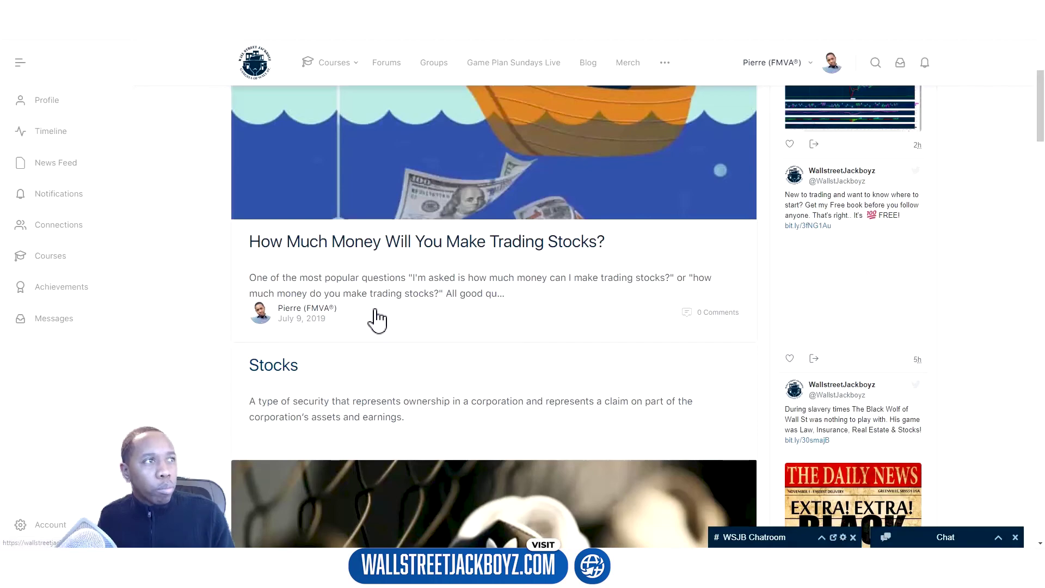
pyautogui.scroll(-8, 376, 320)
pyautogui.scroll(-4, 386, 319)
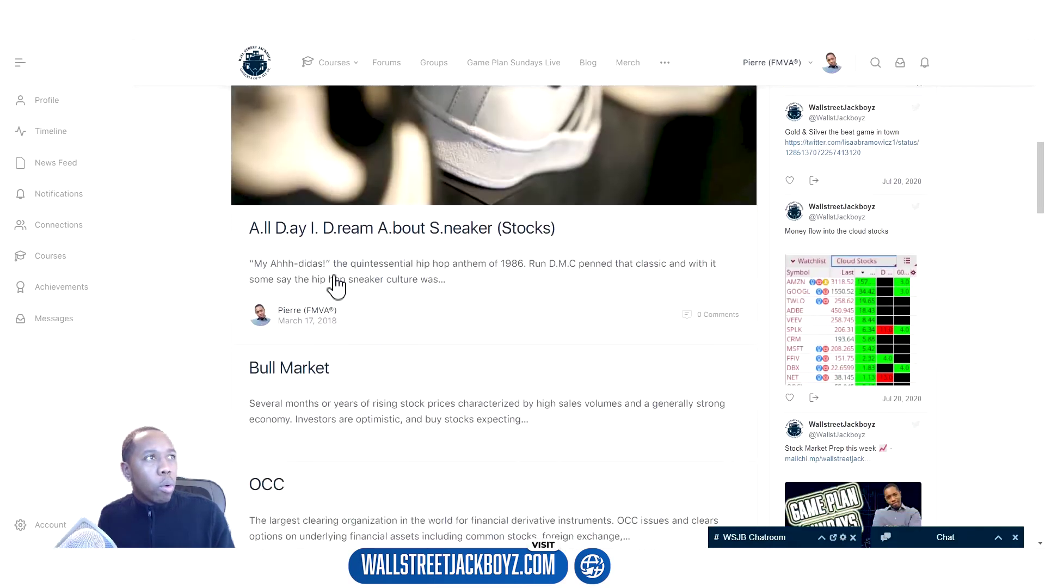
pyautogui.scroll(20, 373, 376)
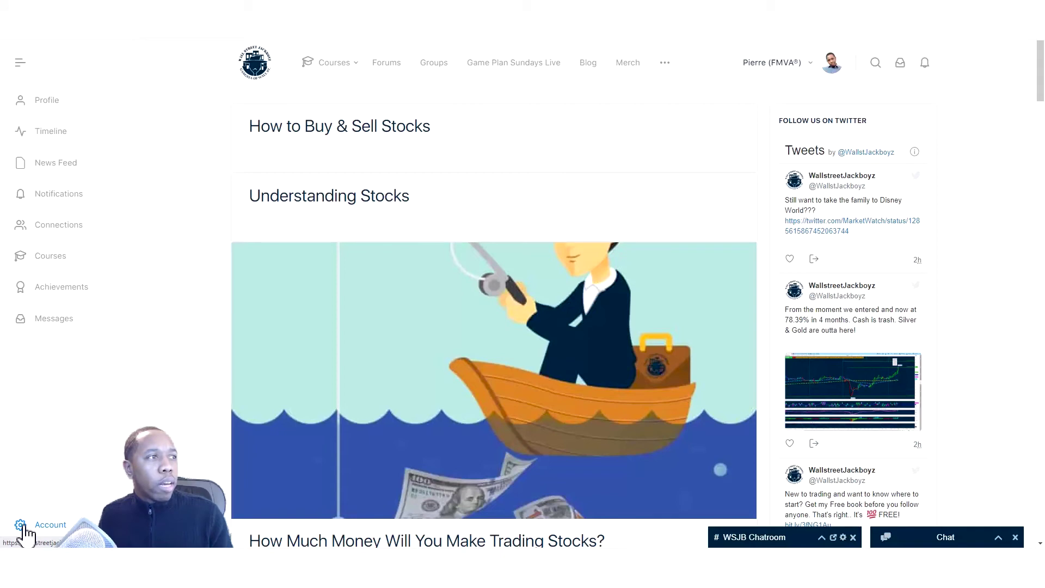
# Step: Display the member account menu and review its entries, including the Groups and Email Invites options
pyautogui.click(814, 67)
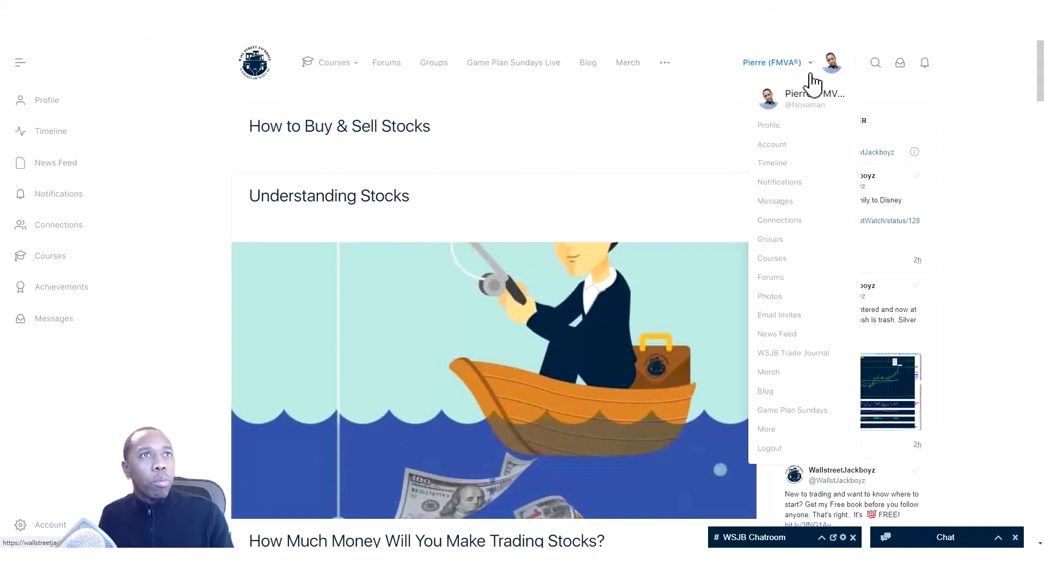
pyautogui.moveTo(794, 137)
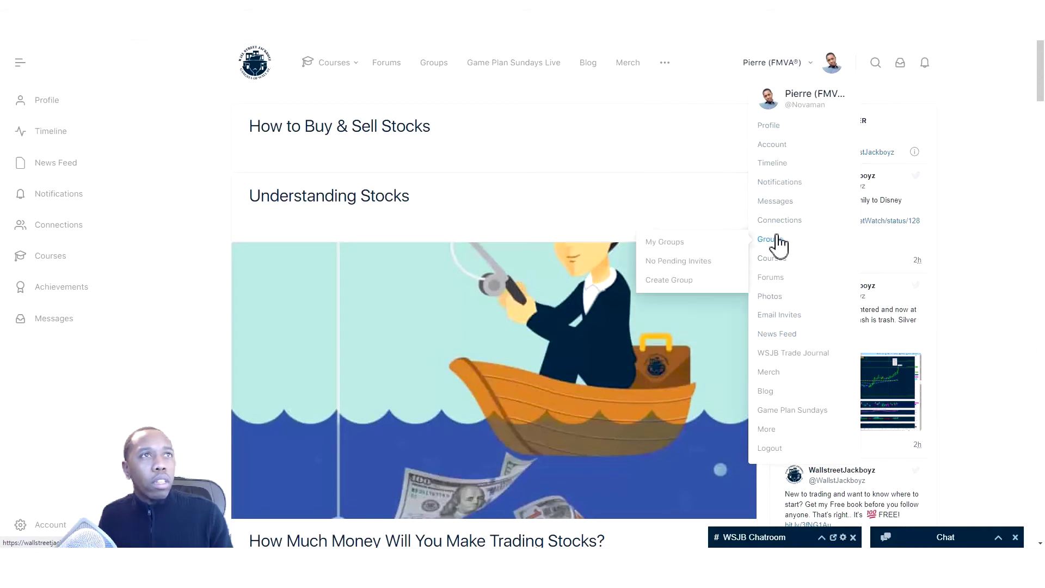
pyautogui.moveTo(776, 282)
pyautogui.moveTo(779, 301)
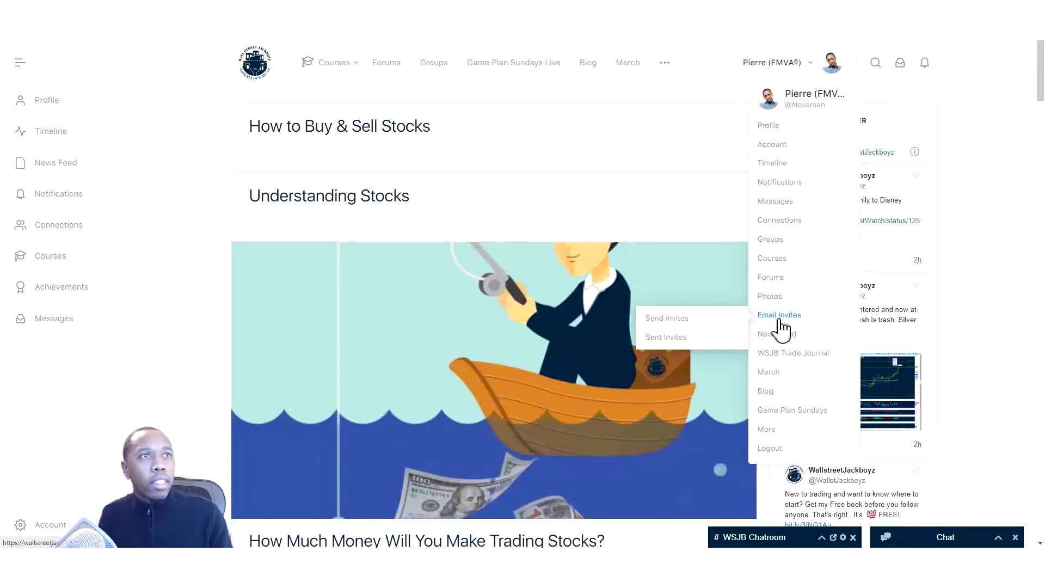
pyautogui.moveTo(779, 359)
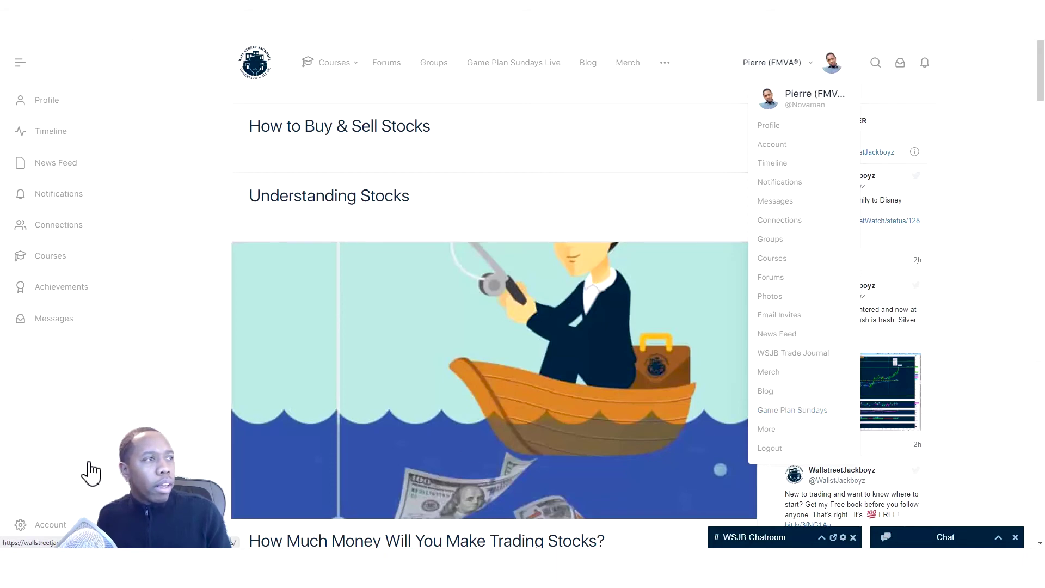
# Step: Open the Account Settings and review the Email Preferences for activity feed, messages, social groups and connections
pyautogui.click(53, 525)
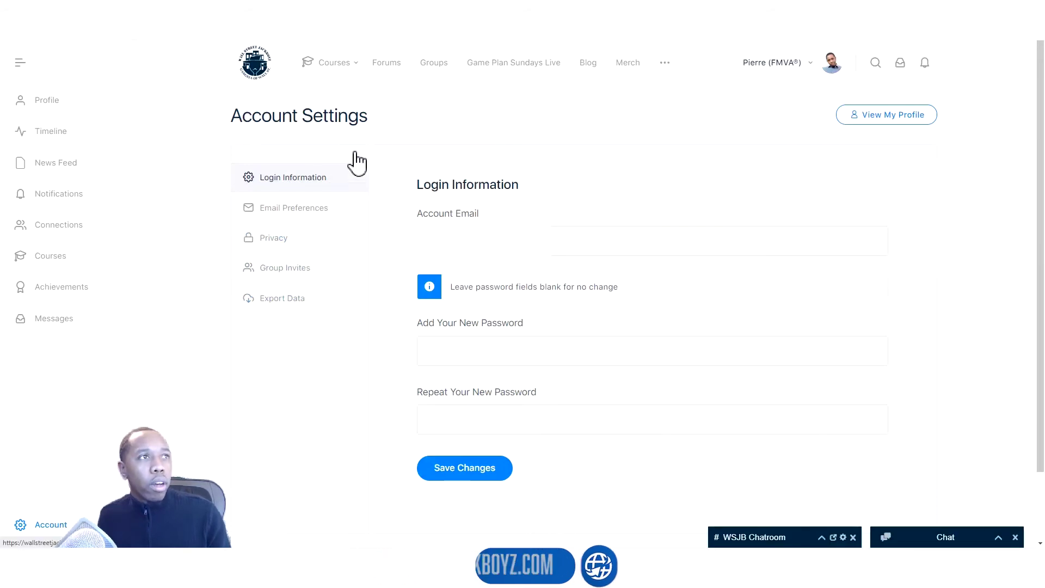
pyautogui.click(289, 218)
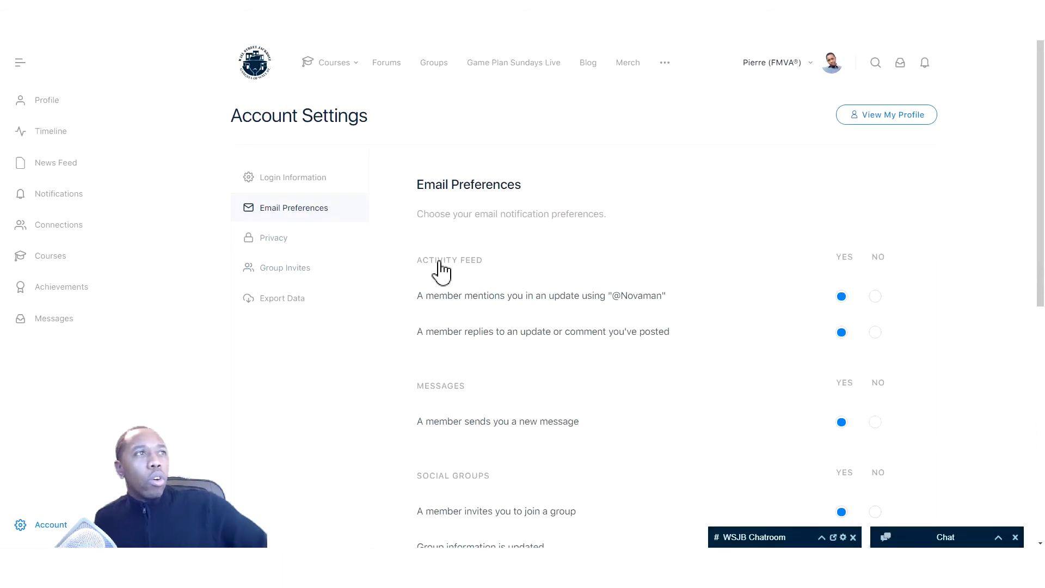
pyautogui.scroll(-2, 441, 270)
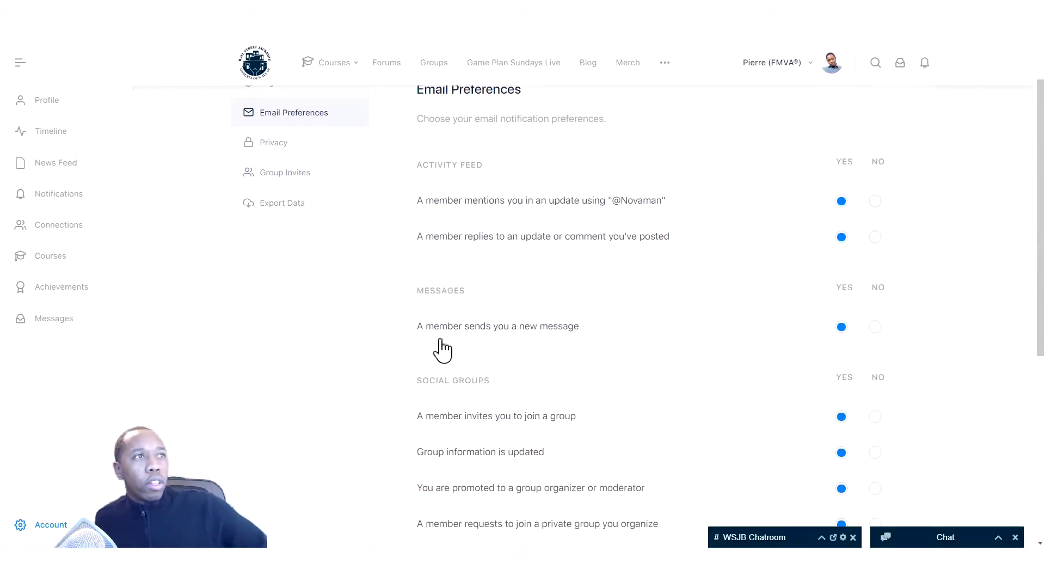
pyautogui.scroll(-7, 440, 350)
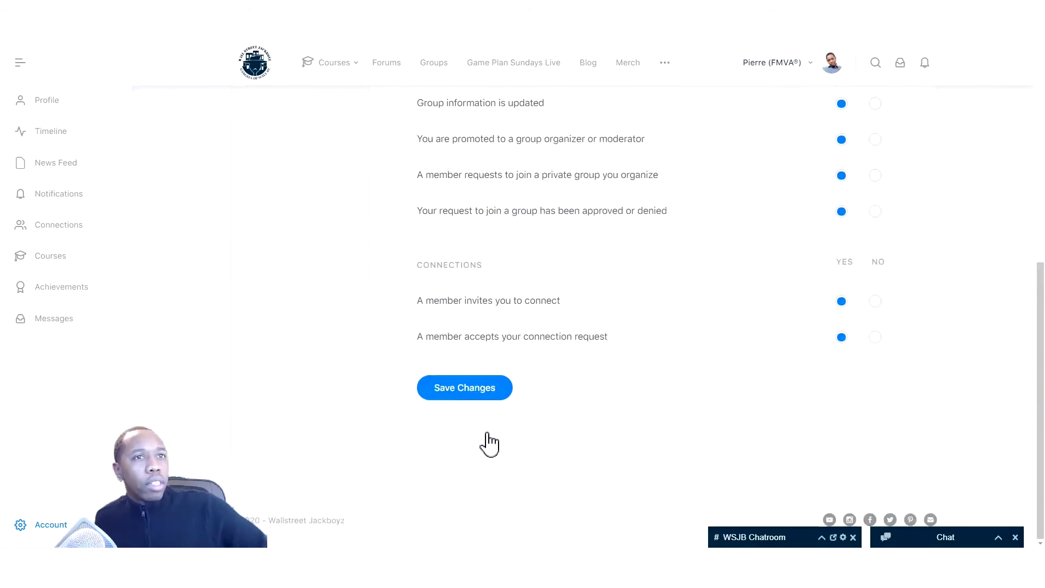
pyautogui.scroll(9, 326, 381)
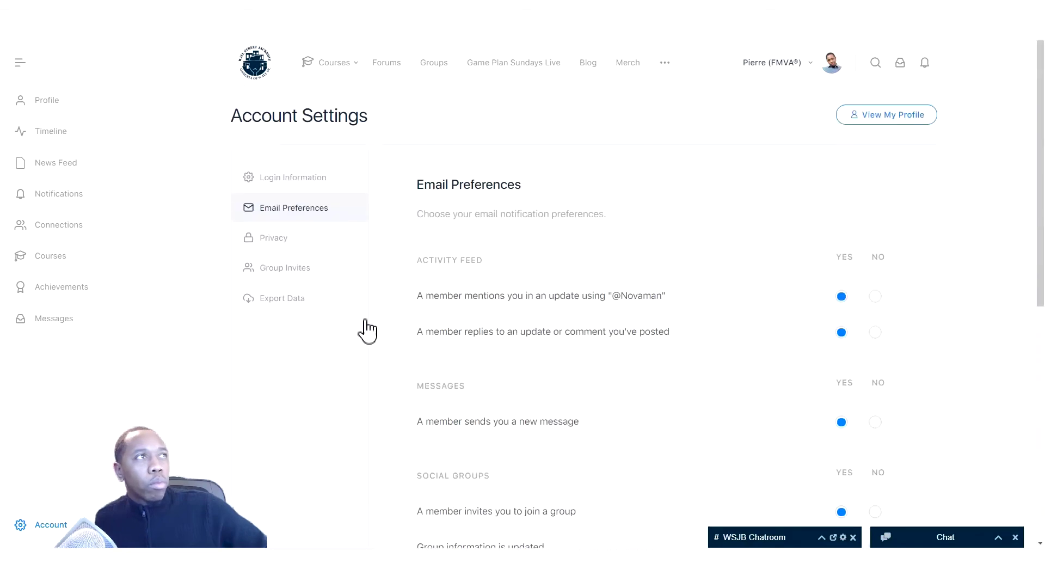
# Step: Review the Privacy, Group Invites and Export Data sections of the Account Settings
pyautogui.click(275, 243)
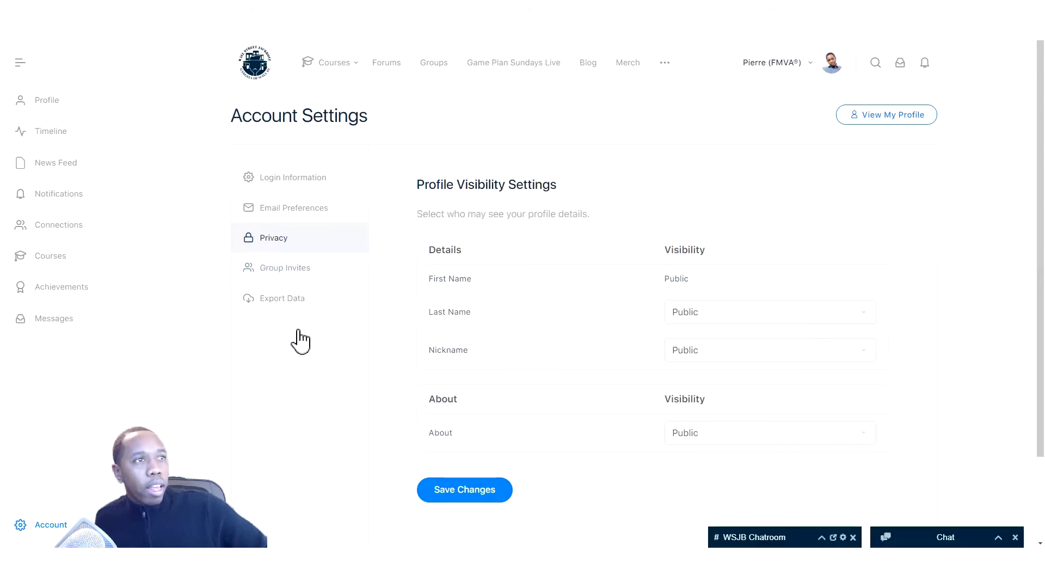
pyautogui.click(281, 276)
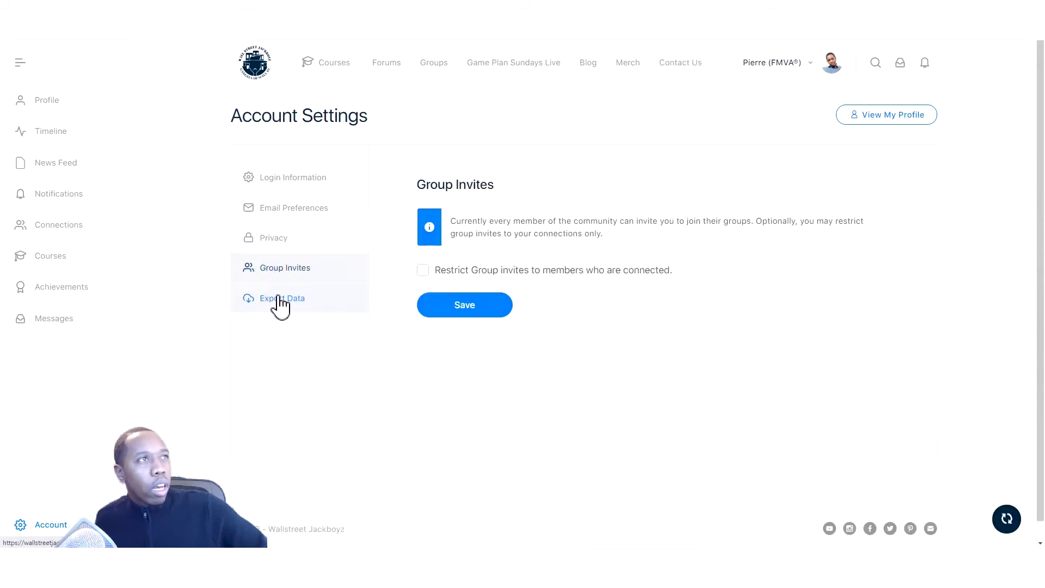
pyautogui.click(275, 298)
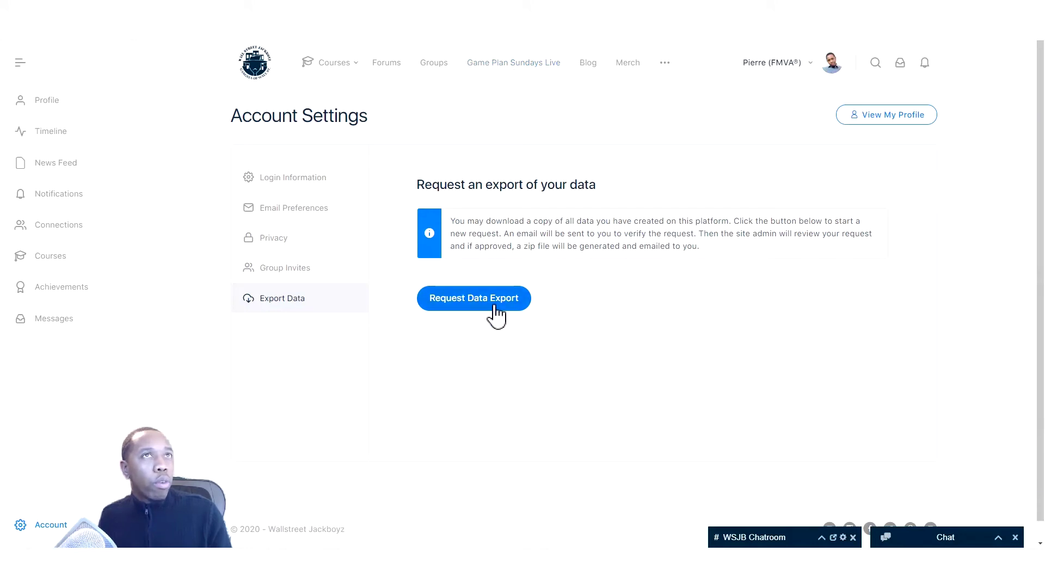
# Step: View the member's own profile, show its Photos section and browse the uploaded pictures
pyautogui.click(881, 115)
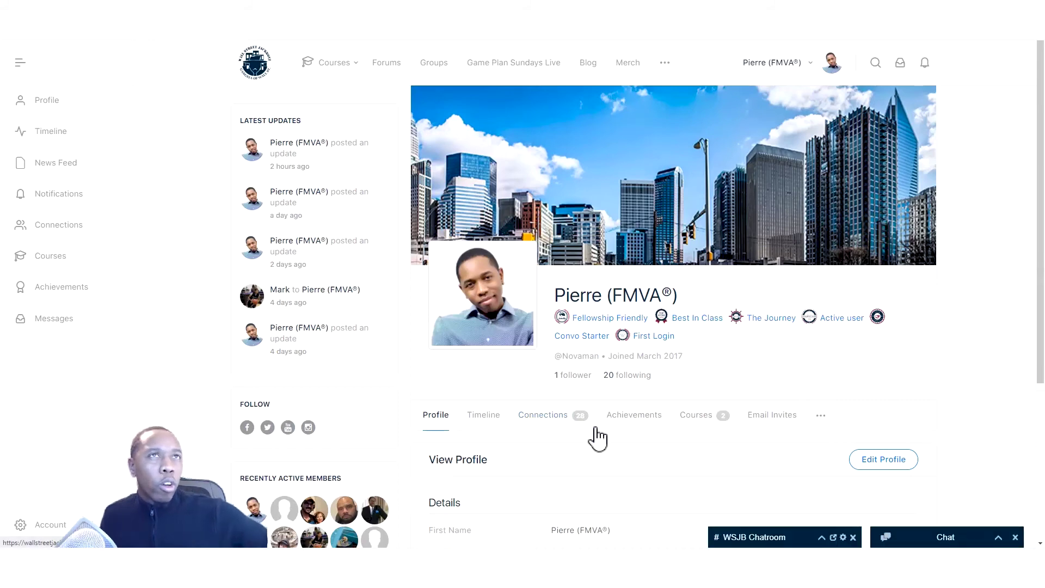
pyautogui.click(819, 417)
pyautogui.click(784, 500)
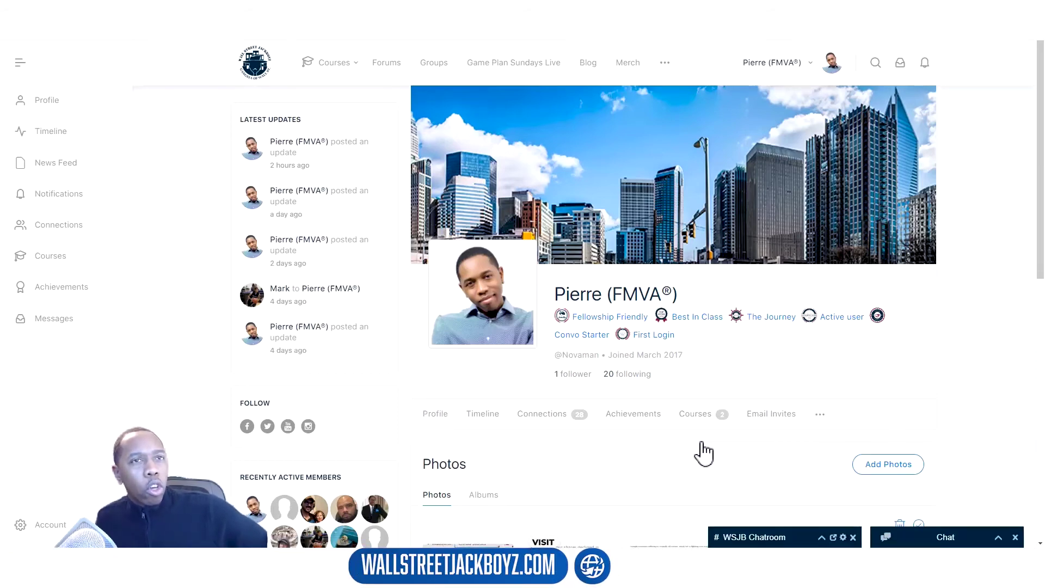
pyautogui.scroll(-2, 704, 452)
pyautogui.scroll(-3, 686, 414)
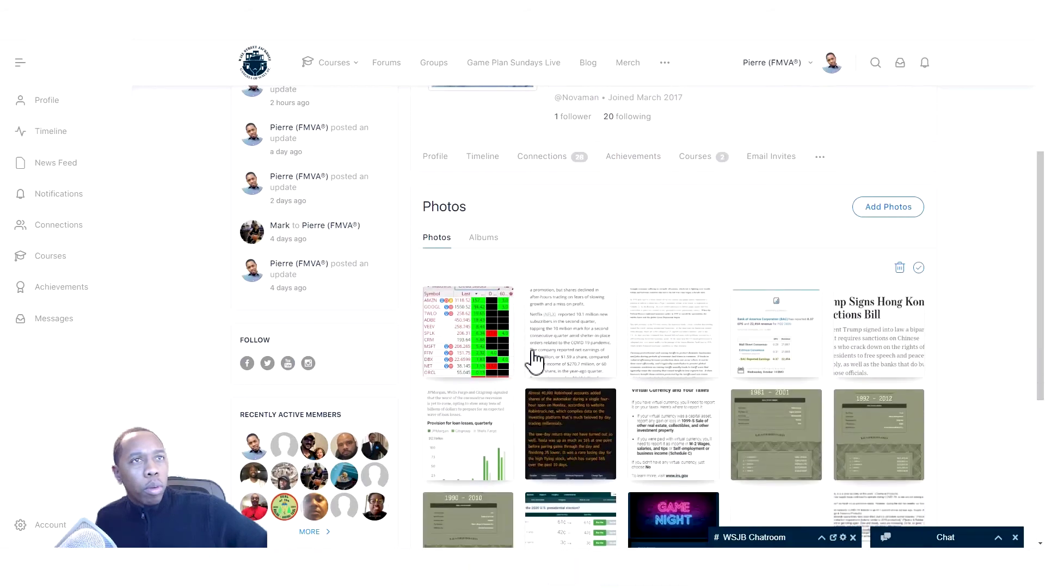
# Step: Check the Albums section of the profile's photos and return to the Photos gallery
pyautogui.click(479, 241)
pyautogui.click(483, 243)
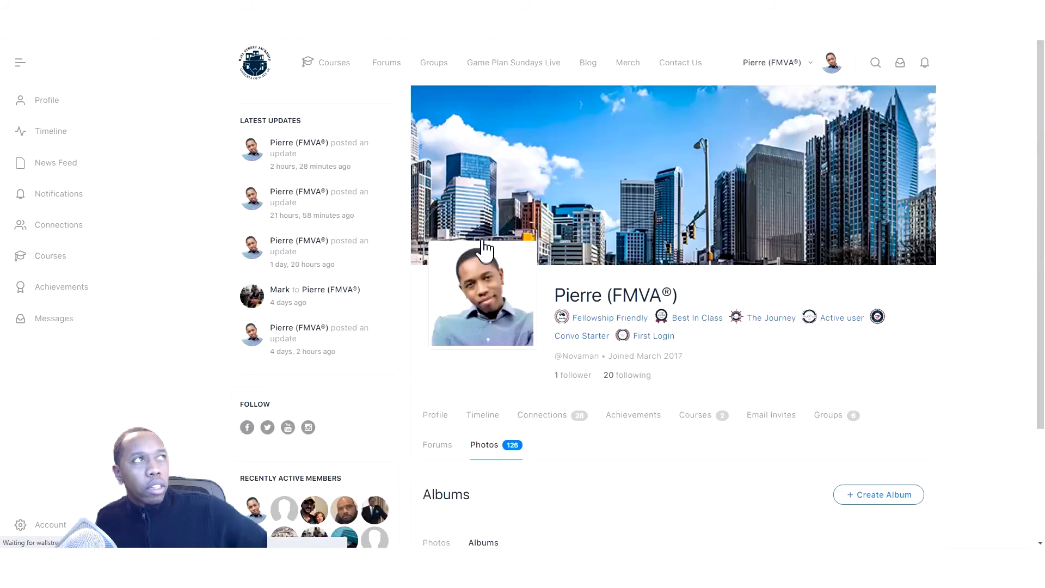
pyautogui.scroll(-3, 611, 413)
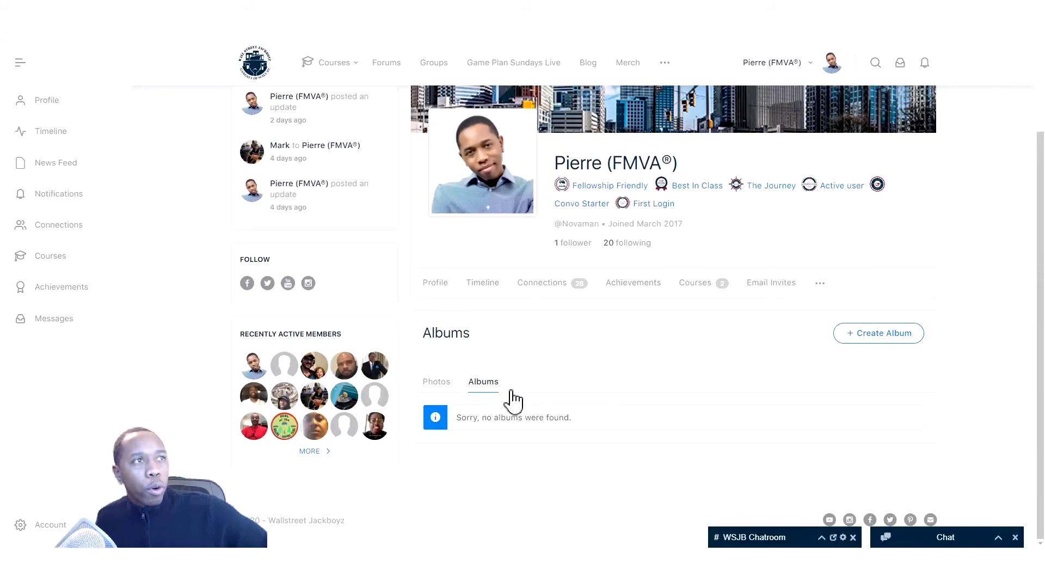
pyautogui.click(441, 387)
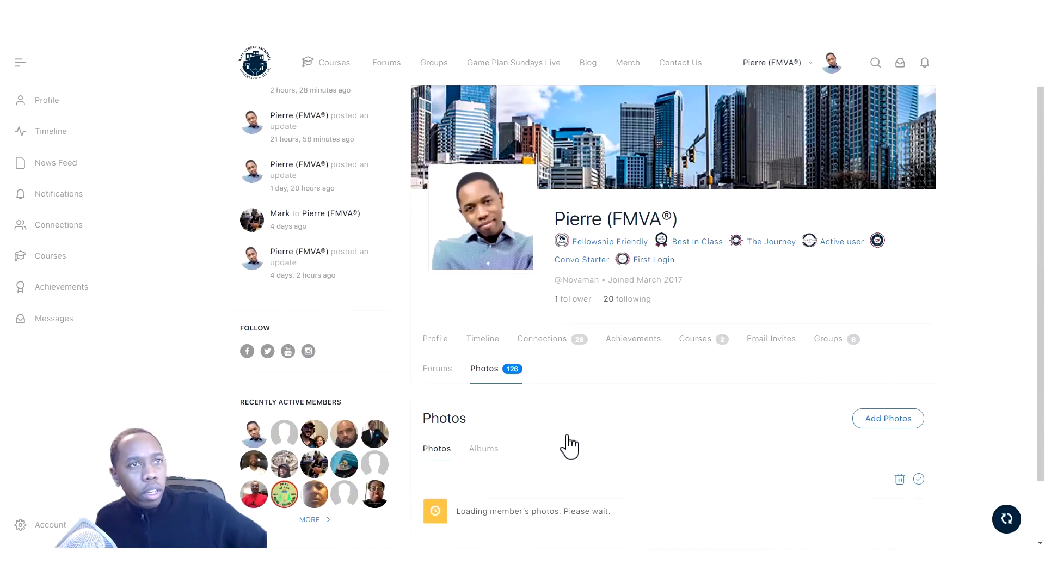
pyautogui.scroll(-2, 569, 447)
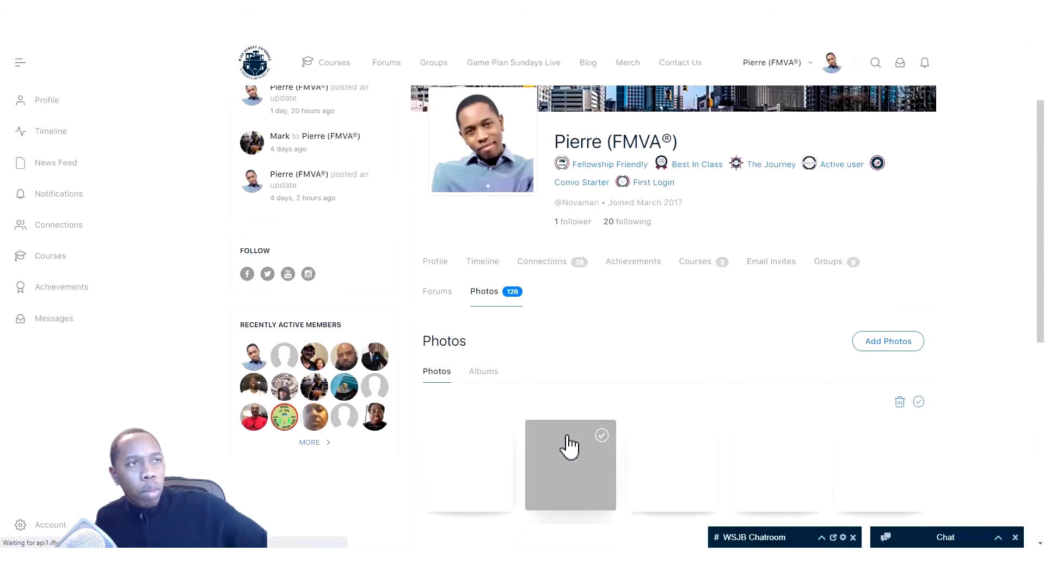
# Step: View the Cloud Stocks watchlist picture from the Photos gallery at full size and close it
pyautogui.scroll(-2, 581, 439)
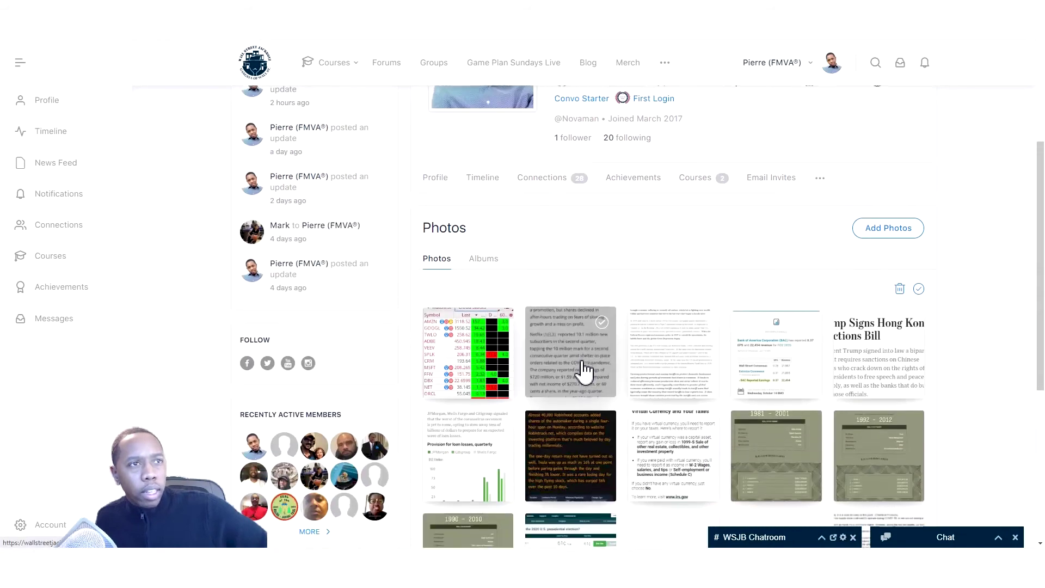
pyautogui.click(481, 366)
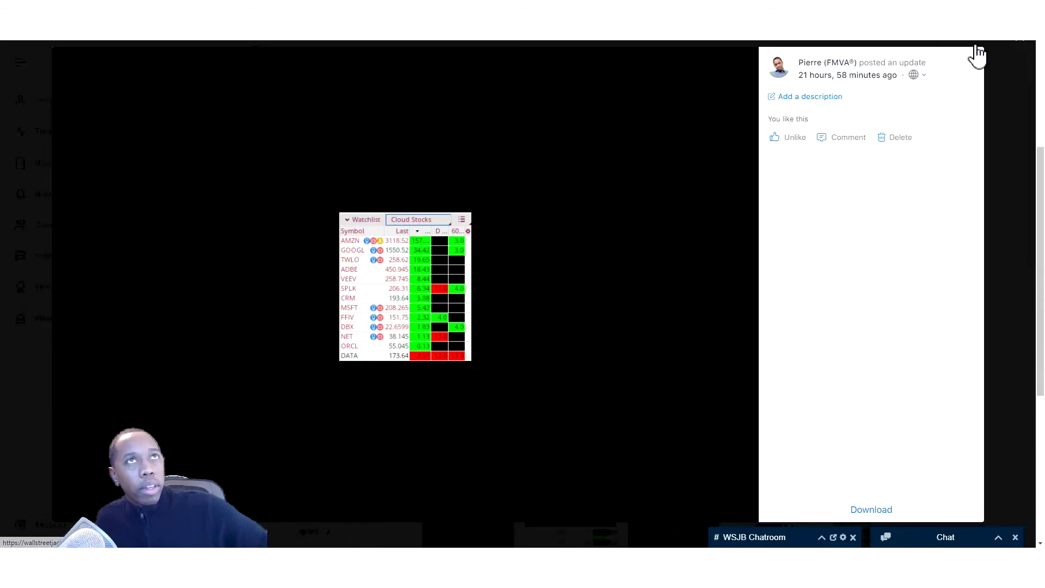
pyautogui.click(1029, 46)
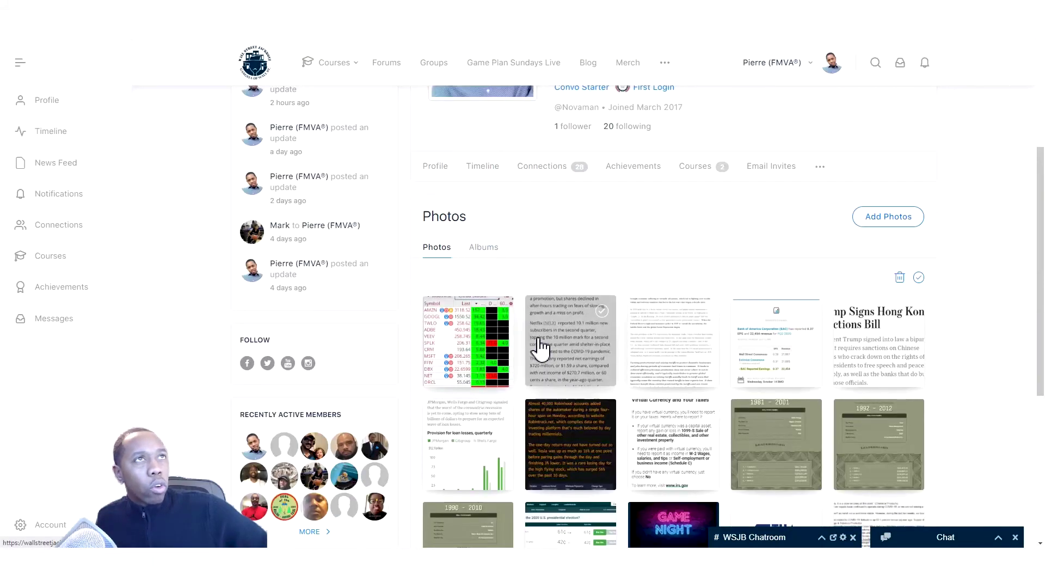
# Step: Expand both the Chat list and the WSJB Chatroom window
pyautogui.scroll(5, 539, 350)
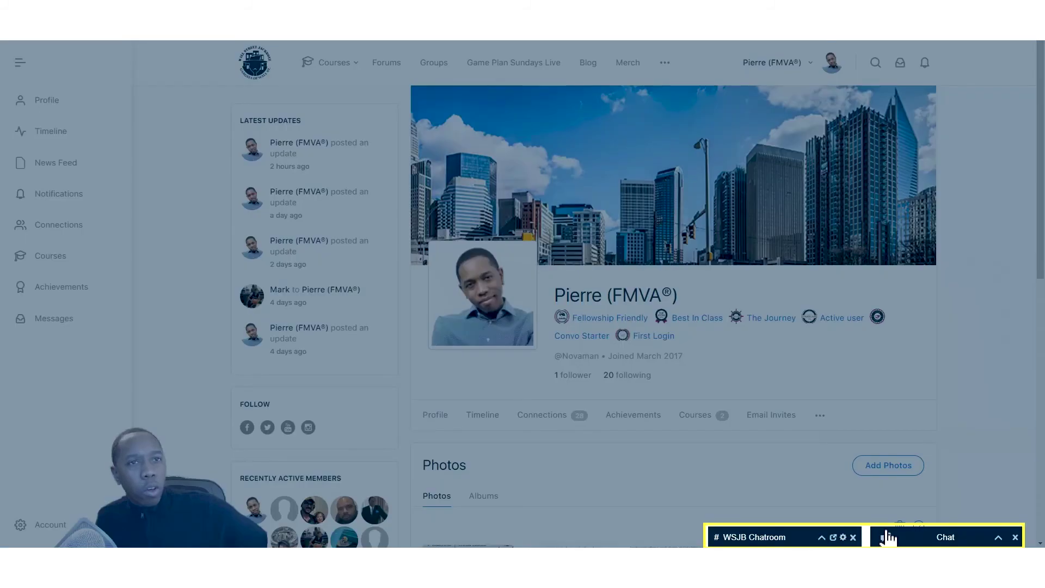
pyautogui.click(913, 540)
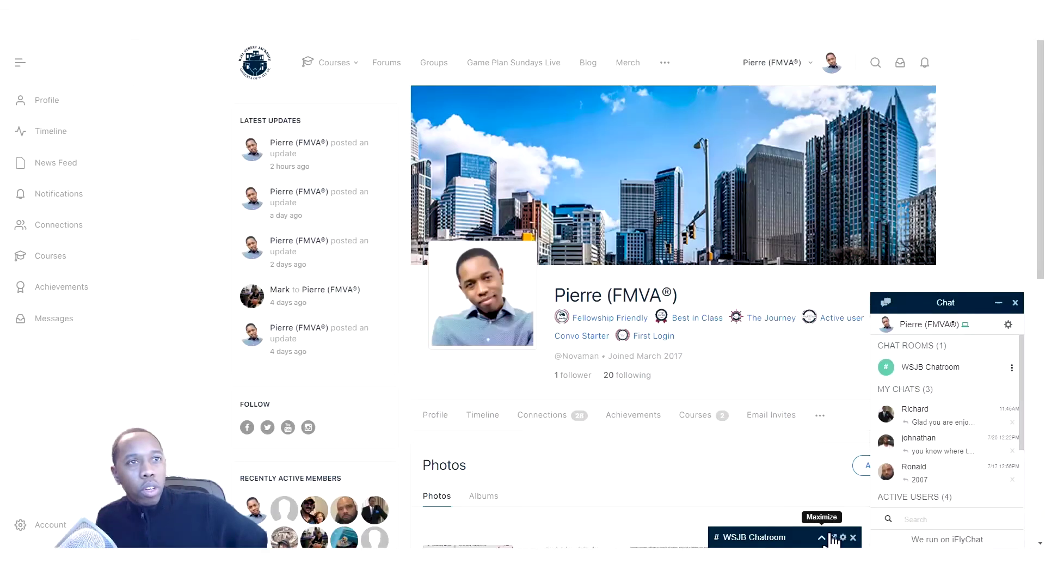
pyautogui.click(797, 537)
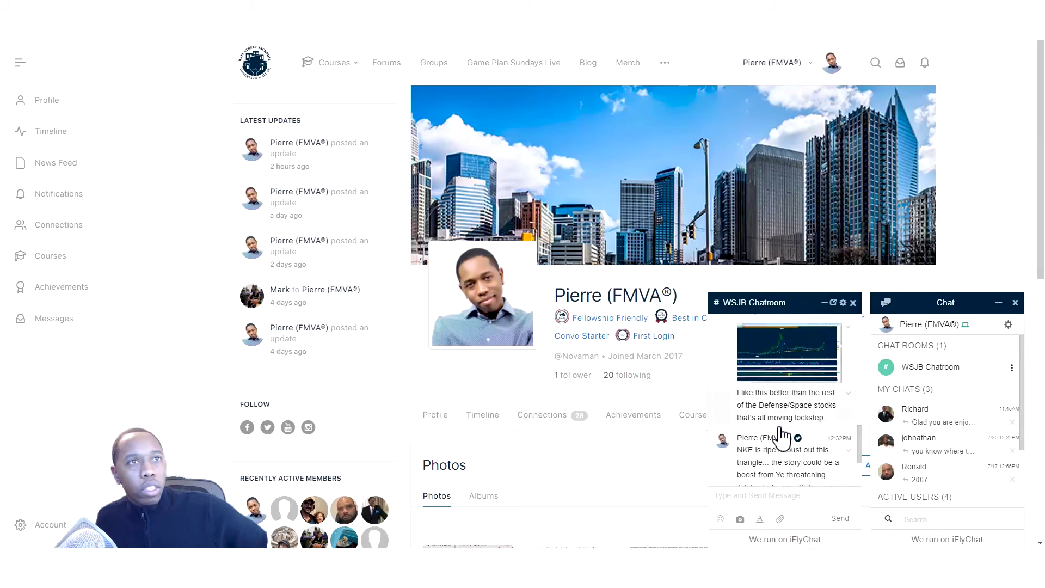
# Step: Read back through the WSJB Chatroom's earlier messages and minimize the chatroom window
pyautogui.scroll(5, 782, 435)
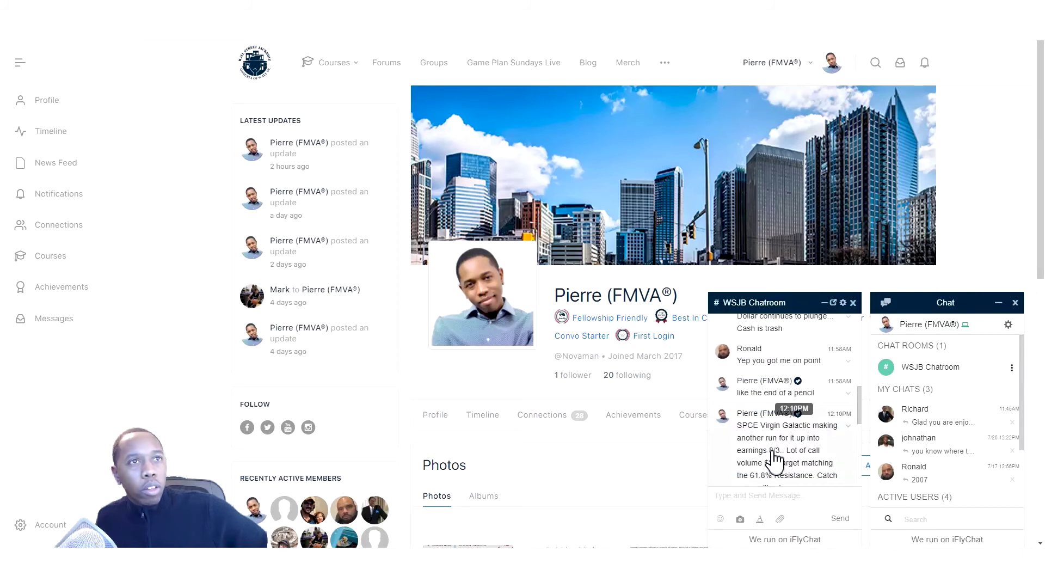
pyautogui.scroll(5, 776, 460)
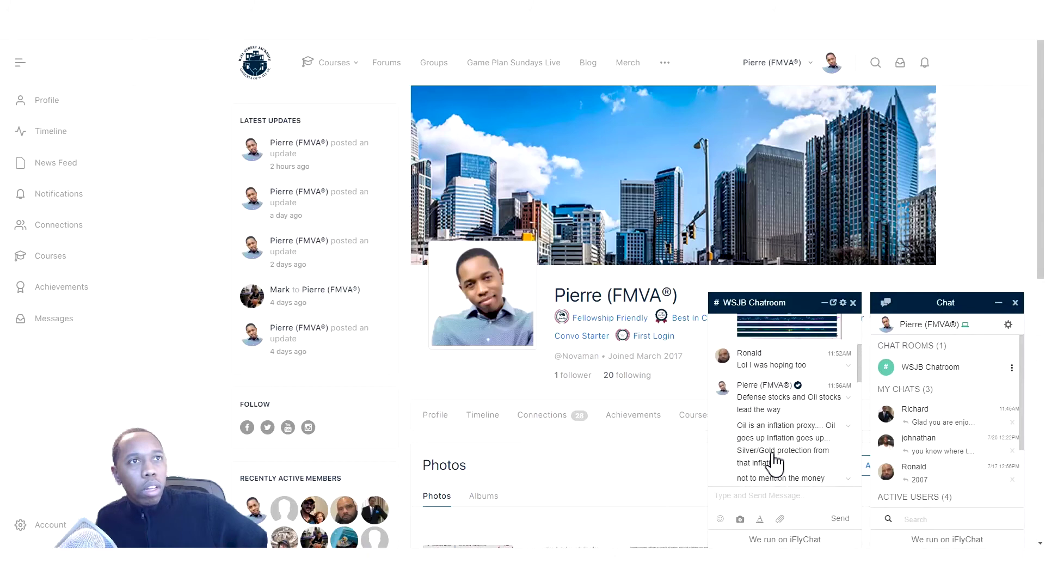
pyautogui.scroll(5, 776, 460)
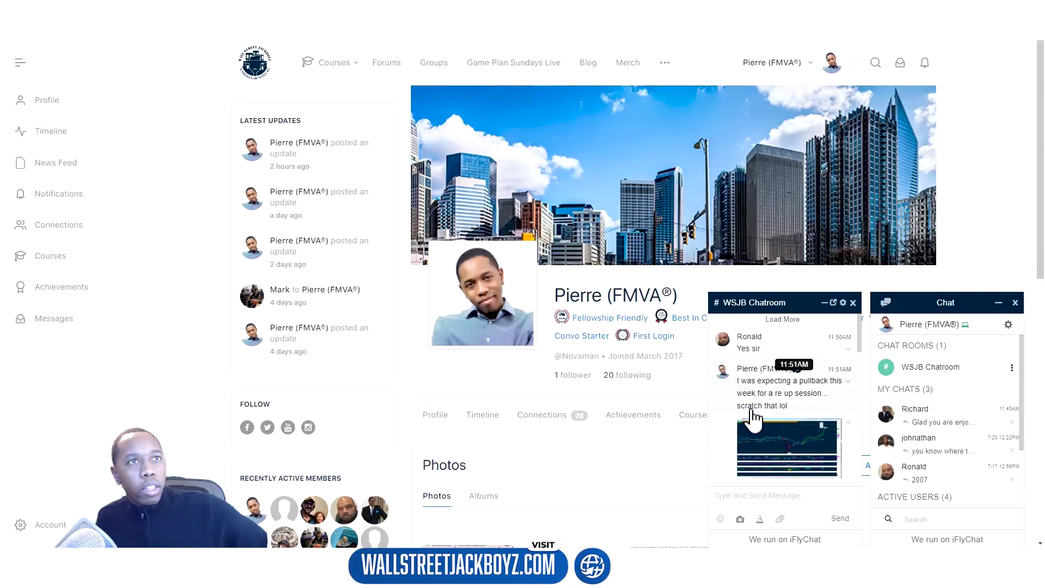
pyautogui.scroll(-5, 754, 418)
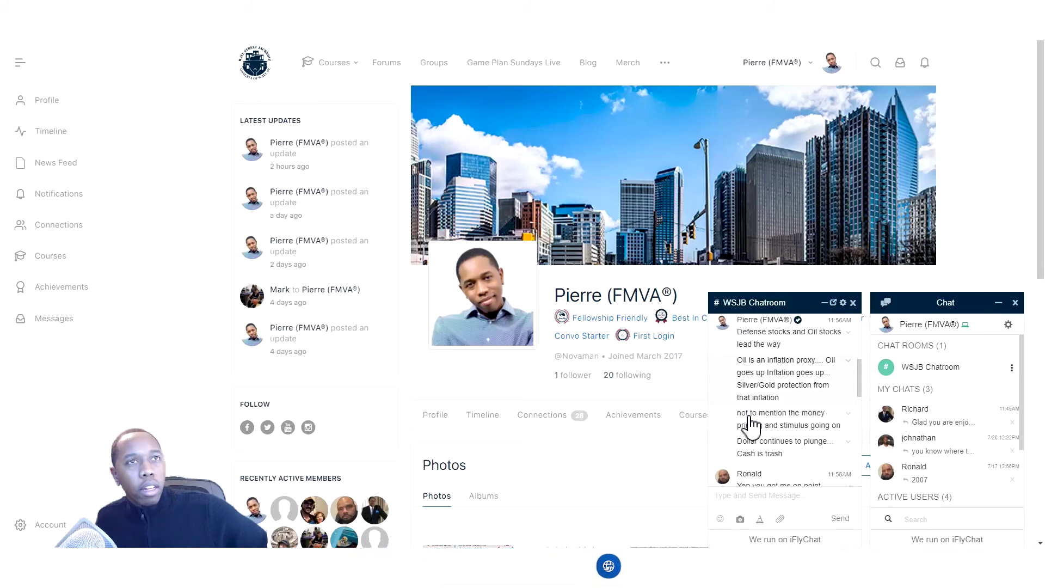
pyautogui.scroll(-2, 754, 422)
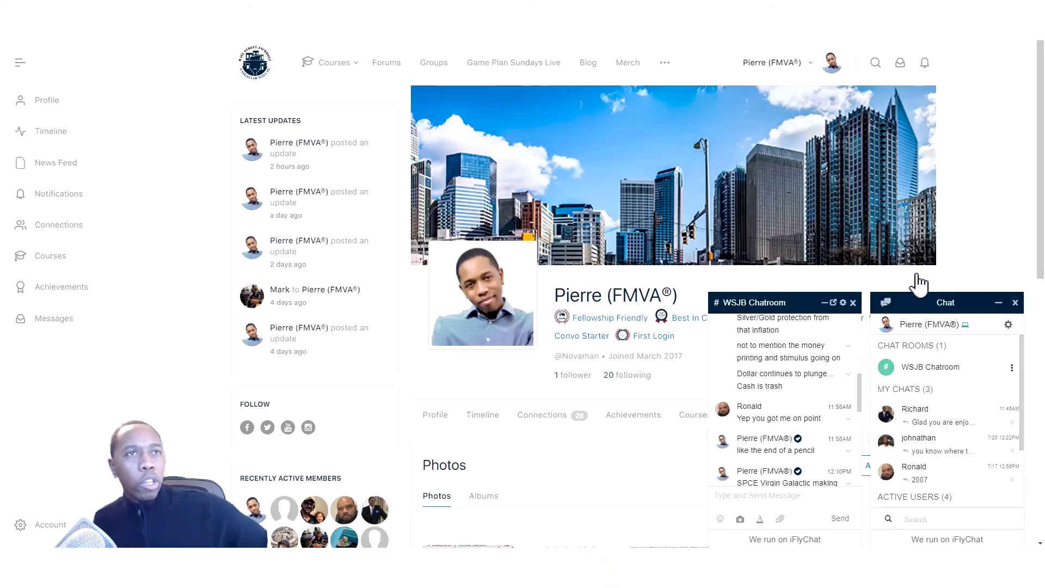
pyautogui.click(824, 304)
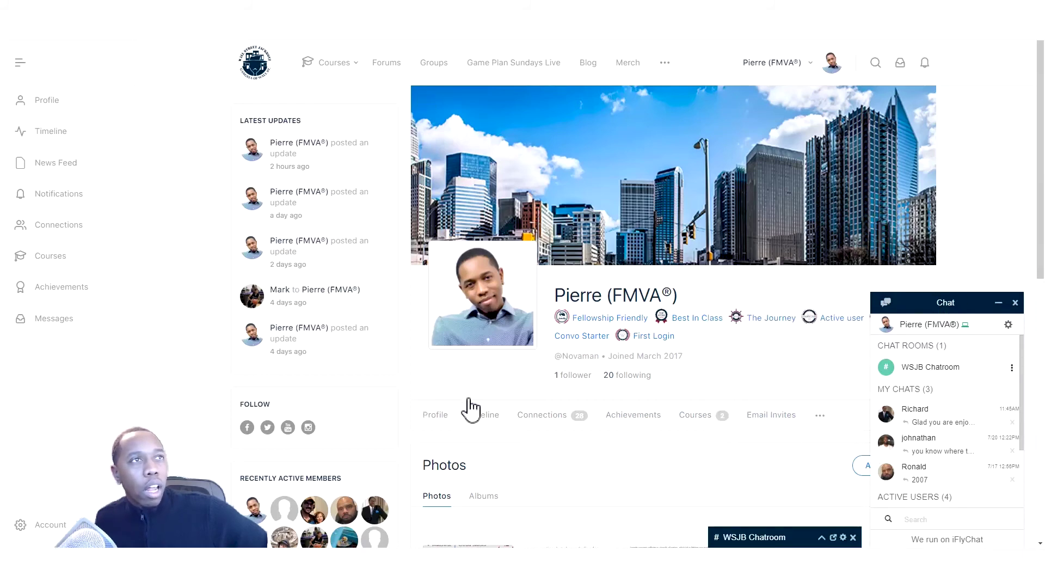
# Step: Open the Options Trading Masterclass course page and minimize the Chat list covering it
pyautogui.scroll(-4, 515, 497)
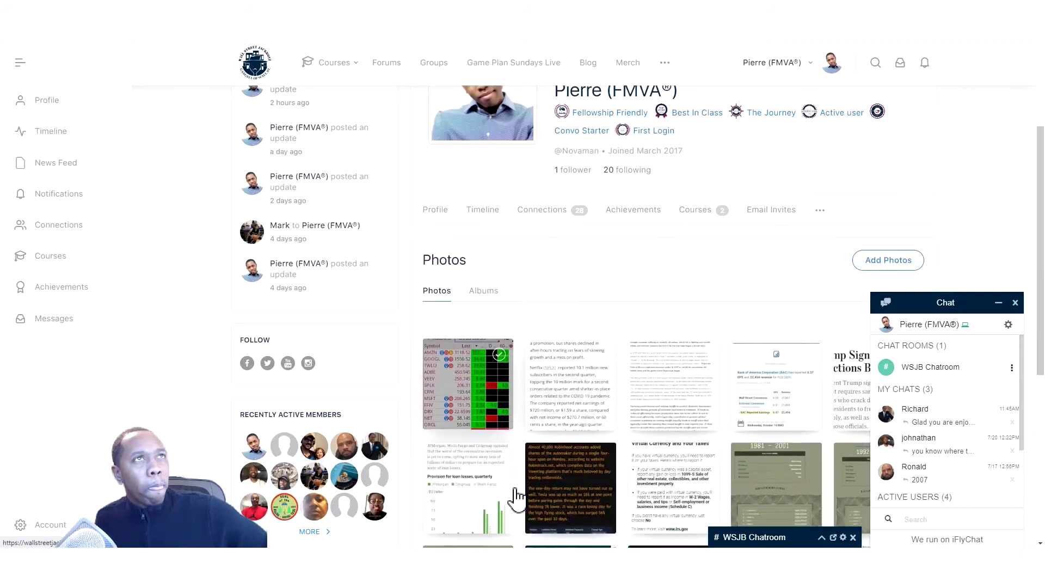
pyautogui.scroll(4, 515, 497)
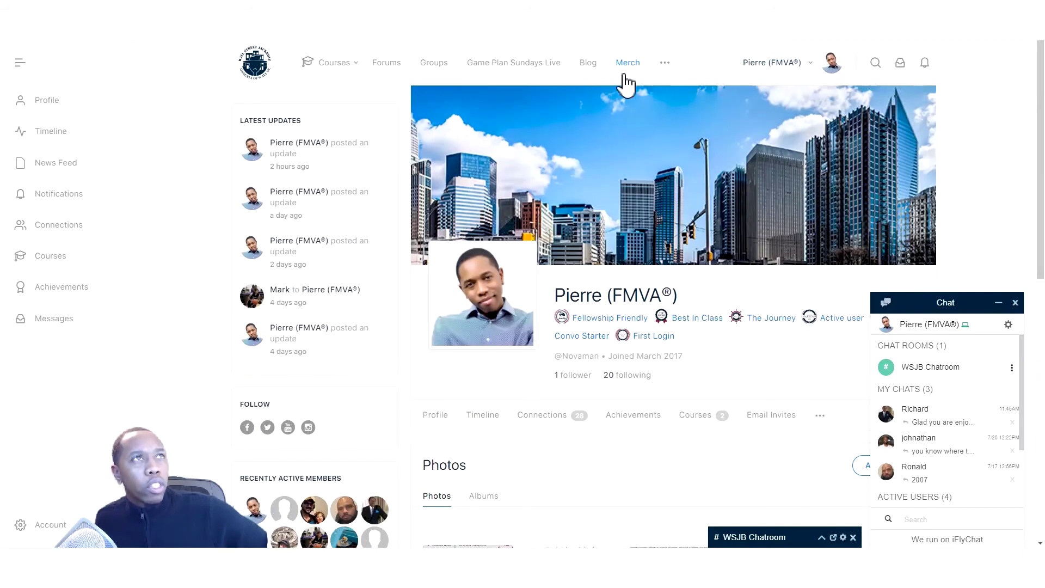
pyautogui.moveTo(349, 81)
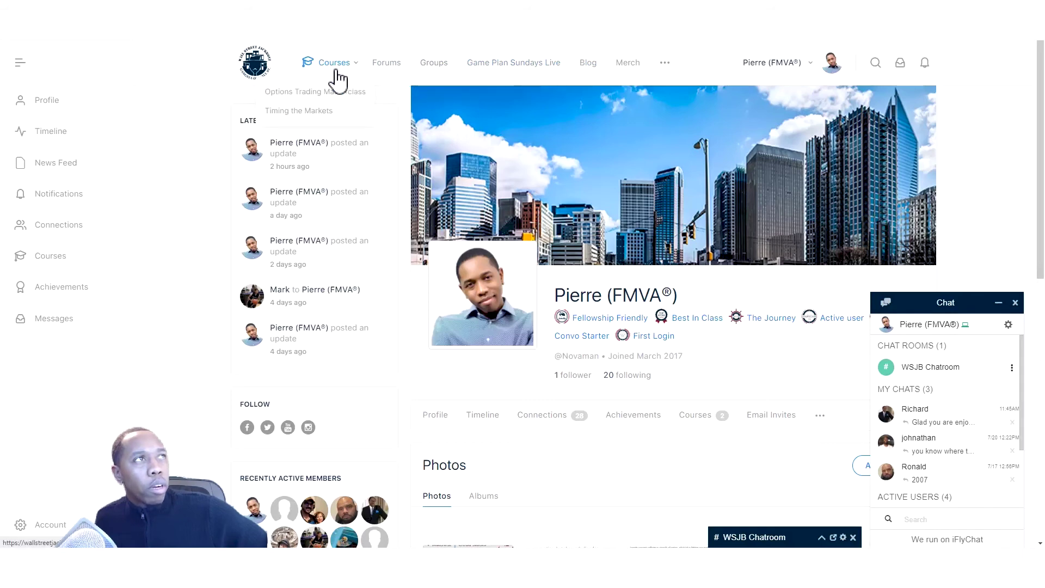
pyautogui.click(325, 93)
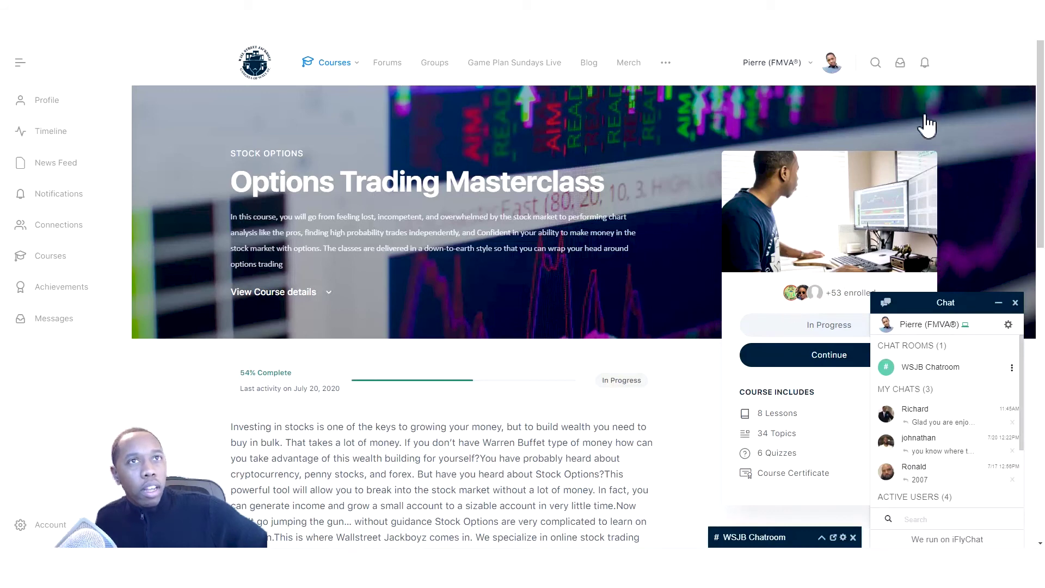
pyautogui.click(999, 302)
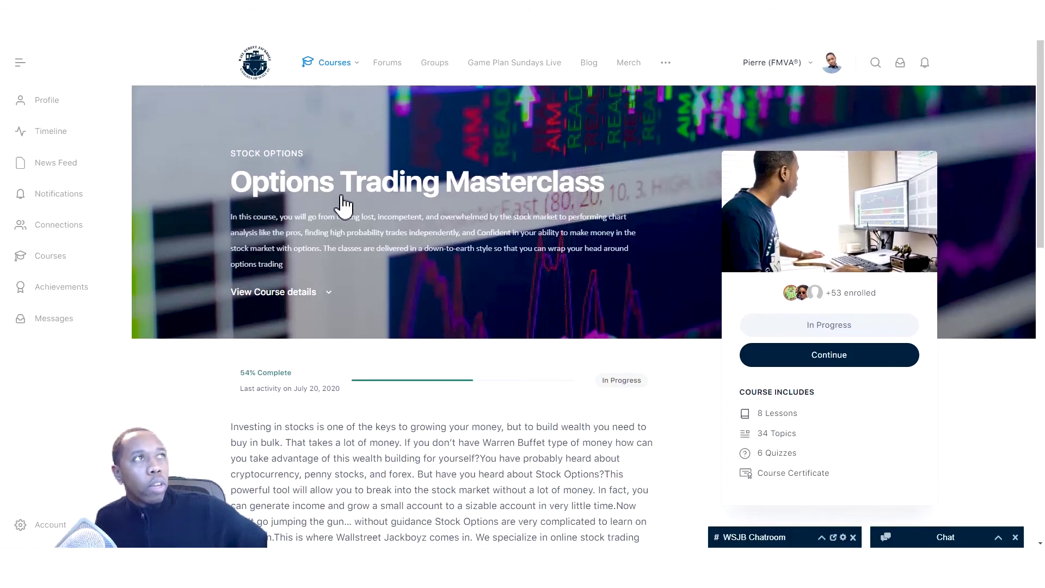
# Step: Review the course description and Course Content sections, and expand all the lessons
pyautogui.scroll(-1, 413, 292)
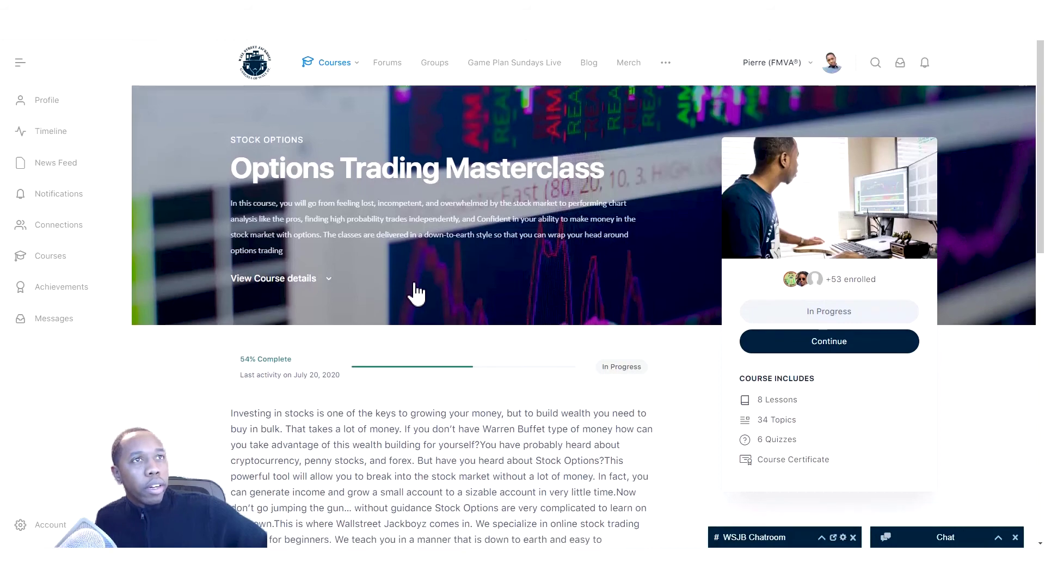
pyautogui.scroll(-12, 415, 284)
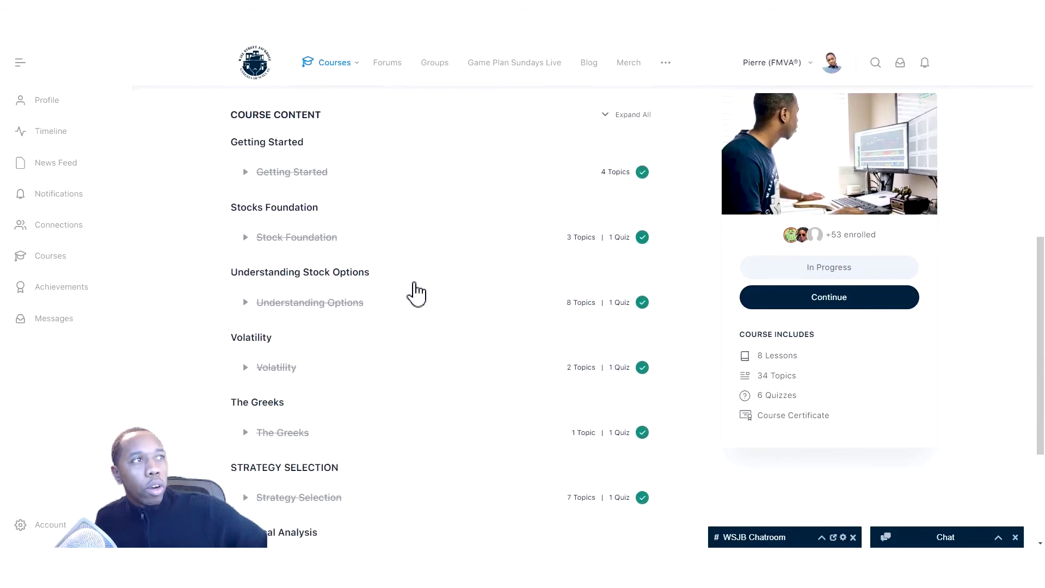
pyautogui.scroll(11, 429, 308)
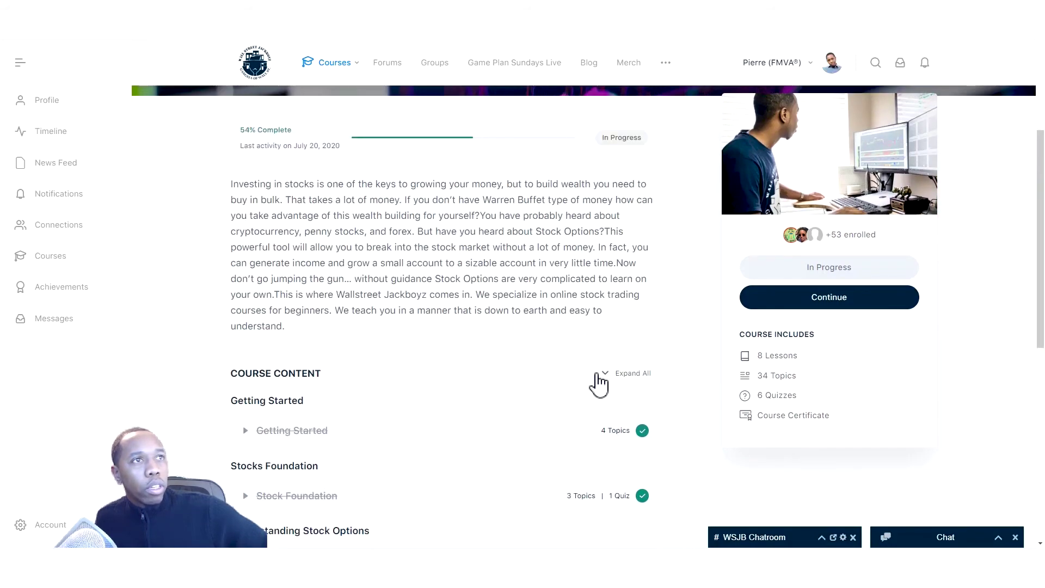
pyautogui.click(603, 376)
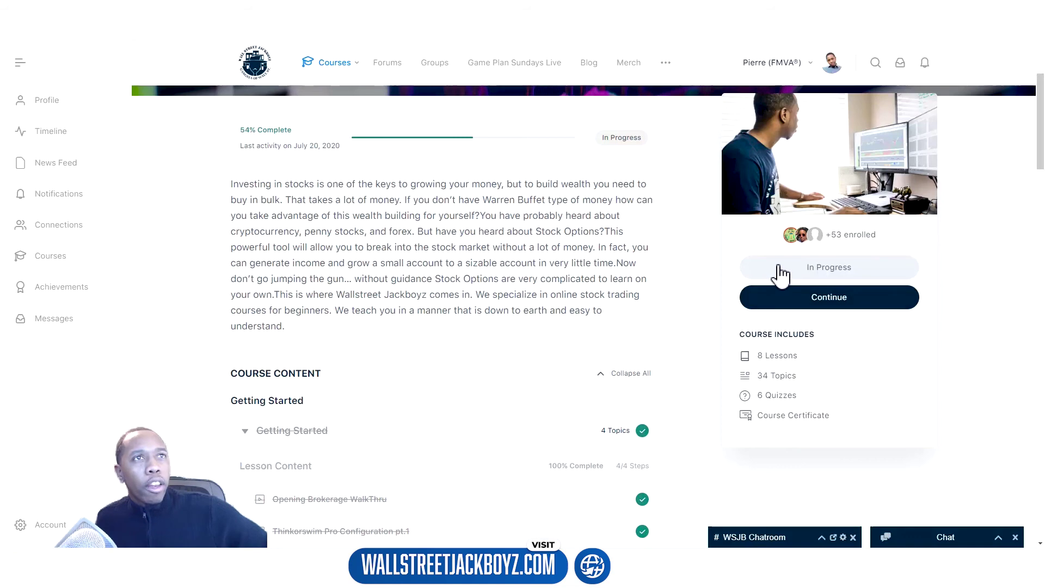
# Step: Continue the course to the Open Interest & Volume topic and switch between light and dark mode, finishing in light mode
pyautogui.click(786, 309)
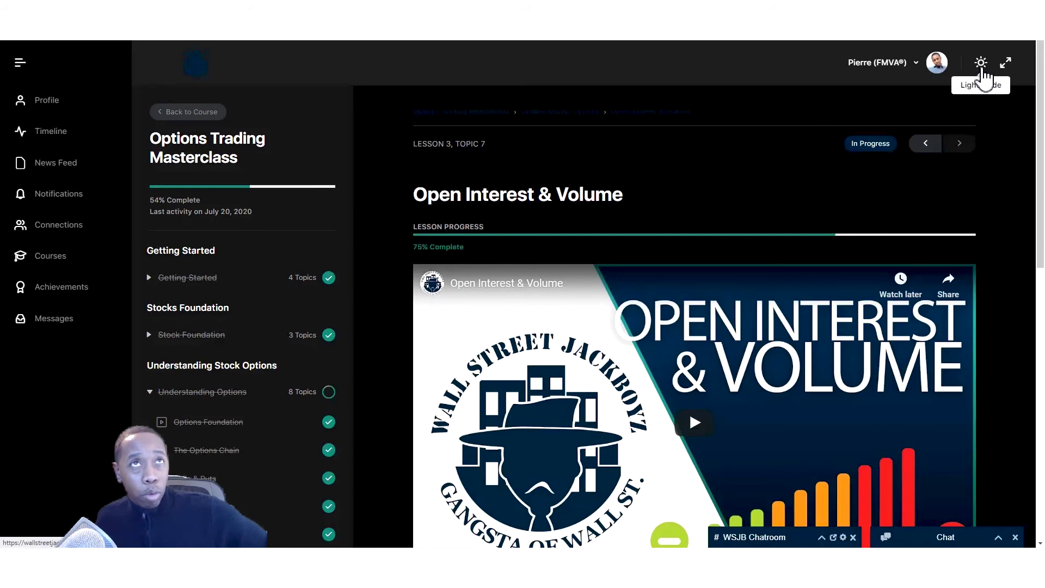
pyautogui.click(980, 64)
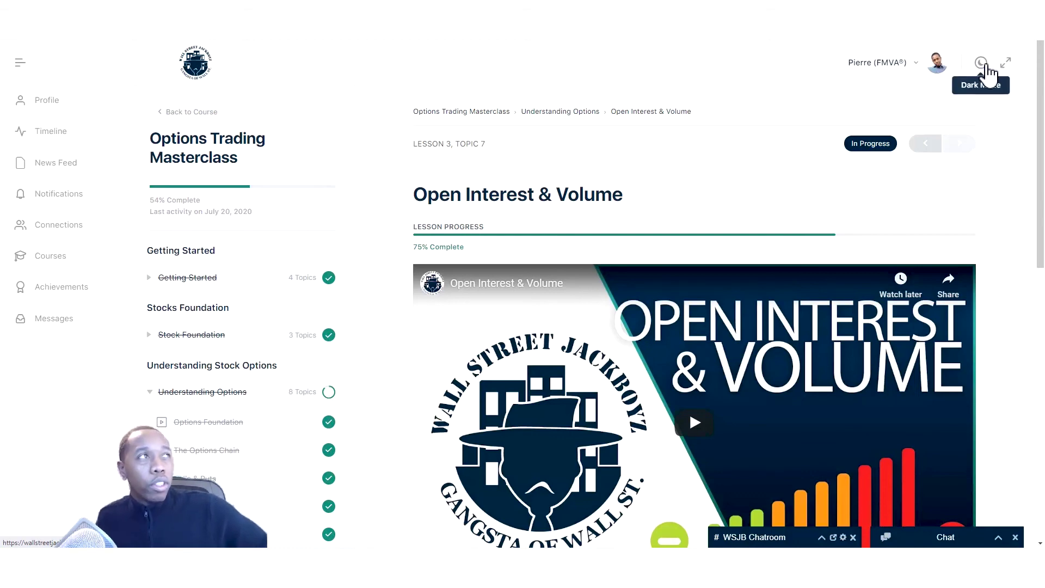
pyautogui.click(981, 64)
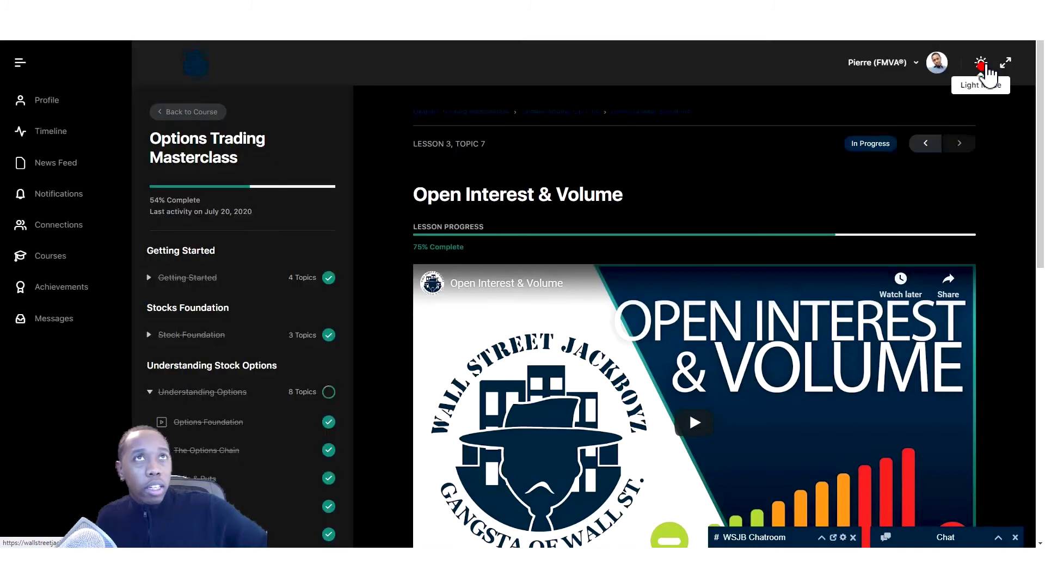
pyautogui.click(982, 64)
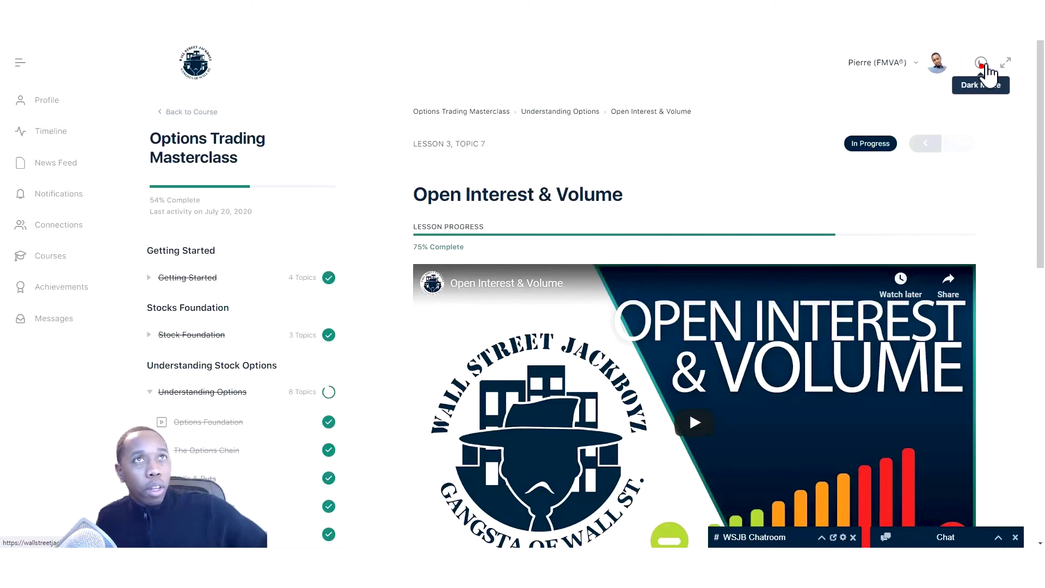
pyautogui.click(982, 64)
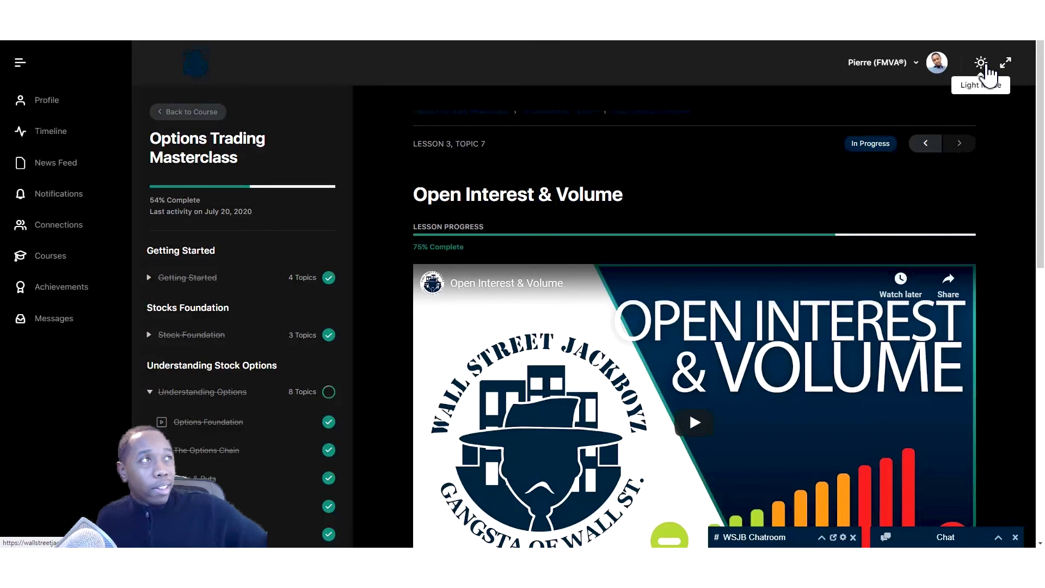
pyautogui.click(981, 65)
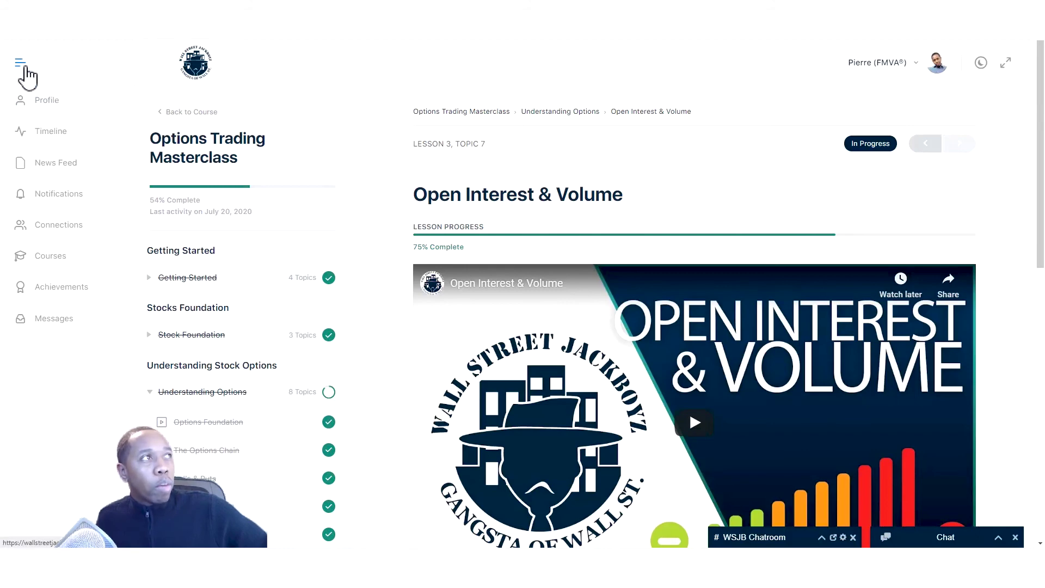
# Step: Collapse the site's side navigation and hide the course outline to view the topic on its own
pyautogui.click(20, 65)
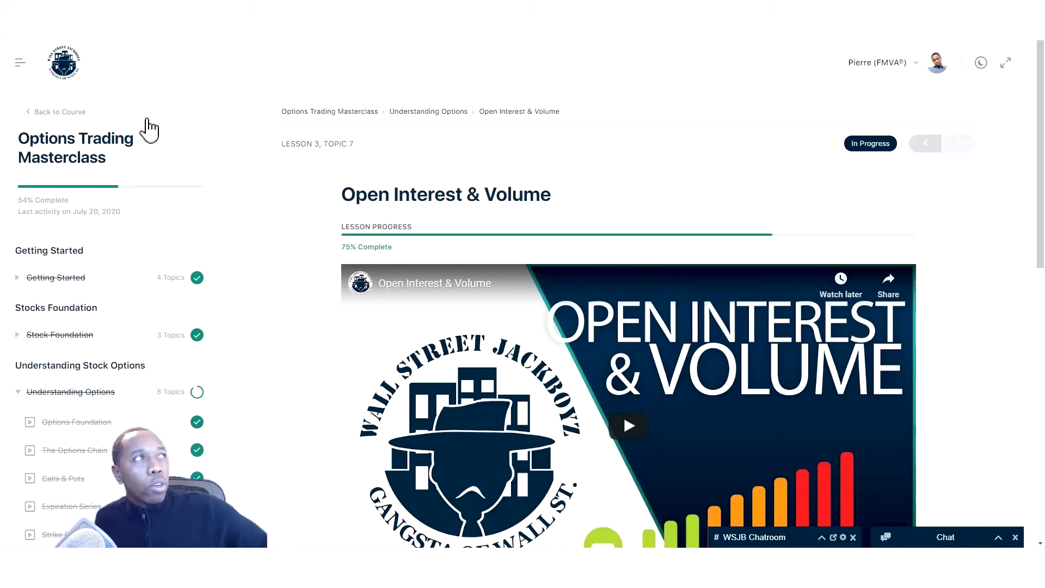
pyautogui.click(1006, 66)
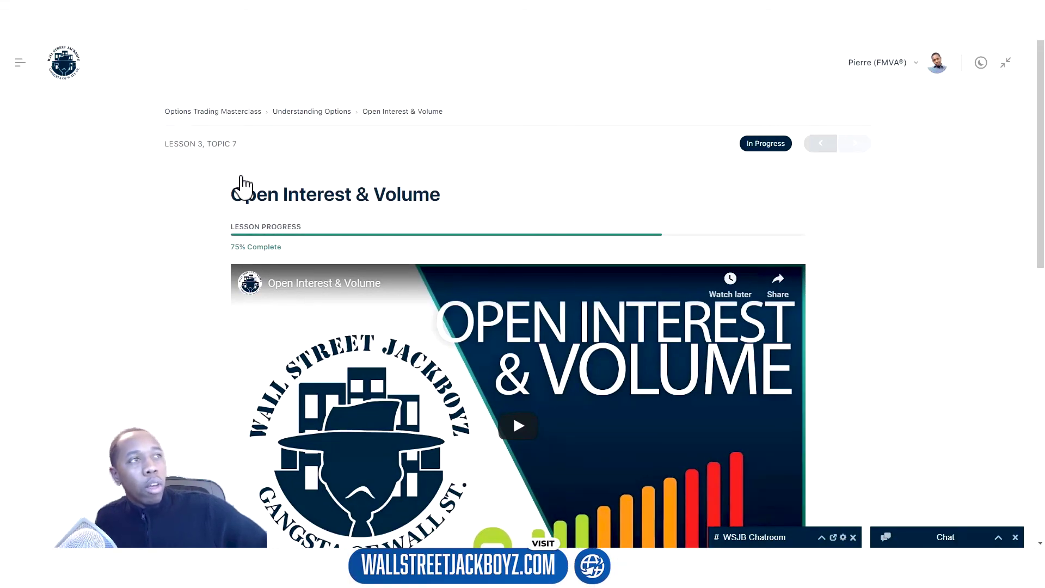
# Step: Look over the Open Interest & Volume topic's progress, video and completion option, and restore the course outline
pyautogui.scroll(-3, 155, 271)
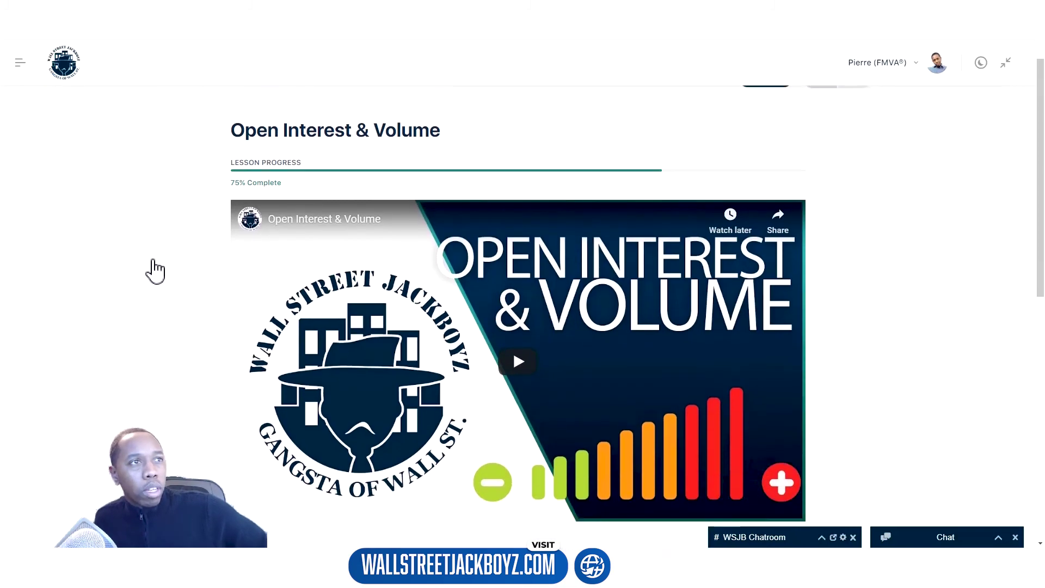
pyautogui.scroll(-1, 155, 271)
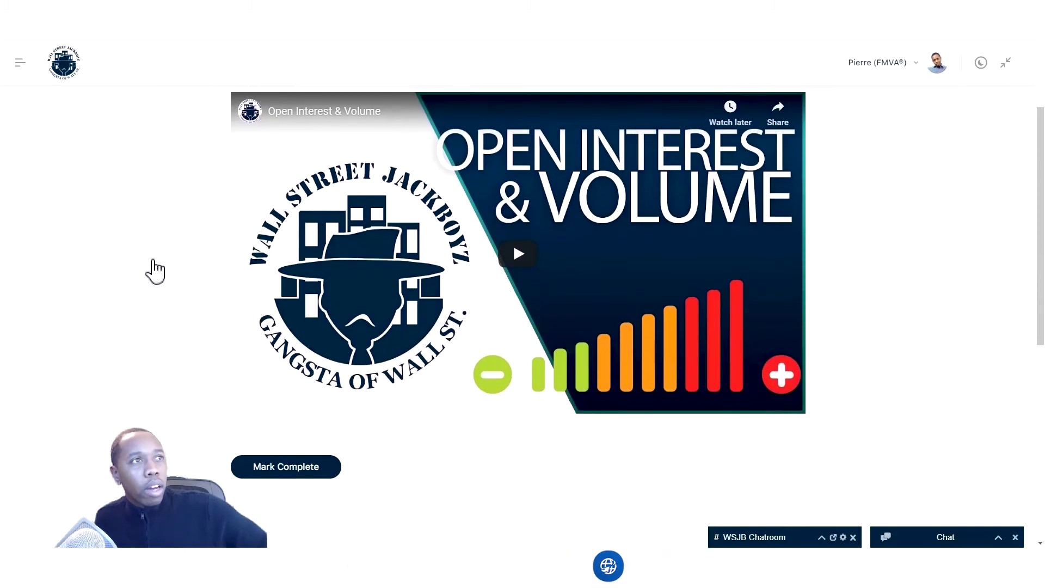
pyautogui.scroll(1, 155, 271)
pyautogui.scroll(3, 155, 271)
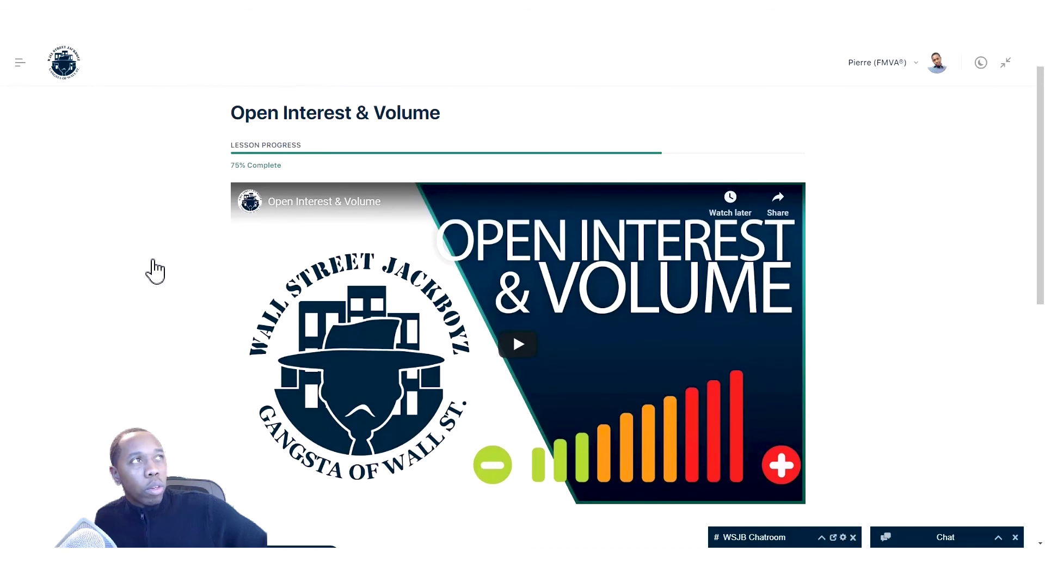
pyautogui.scroll(-2, 155, 270)
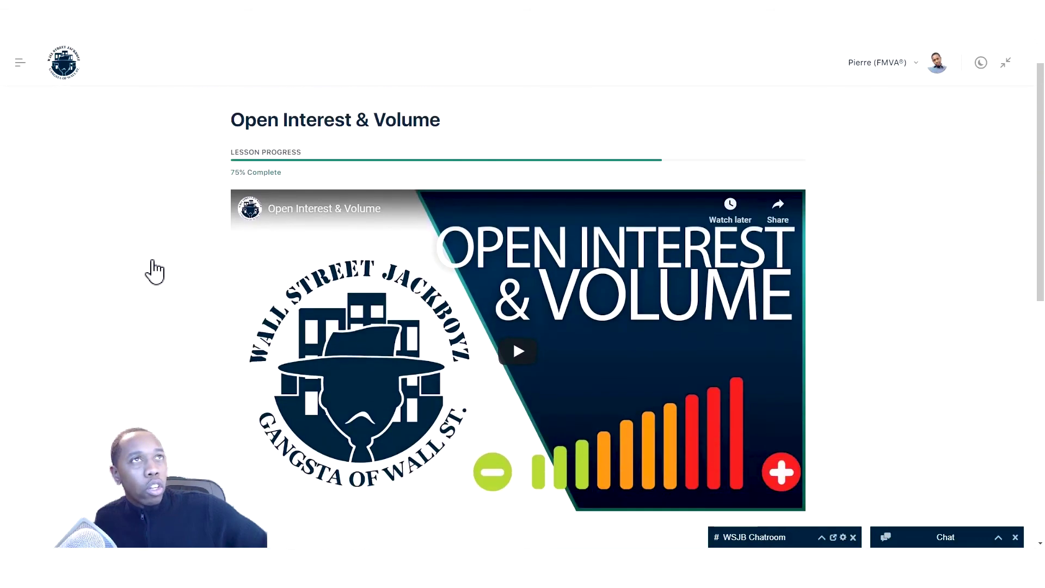
pyautogui.scroll(1, 155, 270)
pyautogui.scroll(1, 155, 271)
pyautogui.scroll(-1, 156, 270)
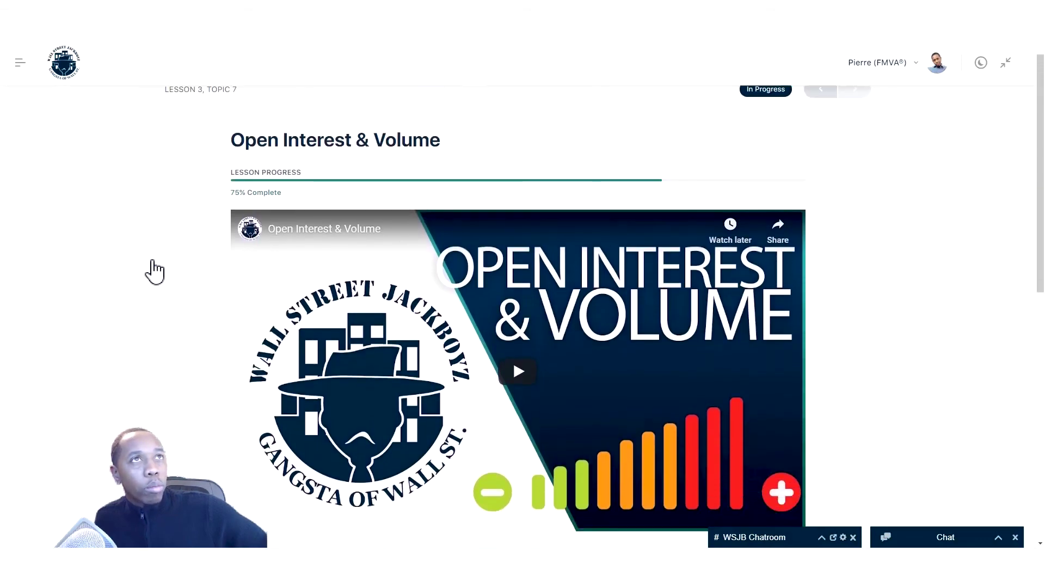
pyautogui.click(1003, 67)
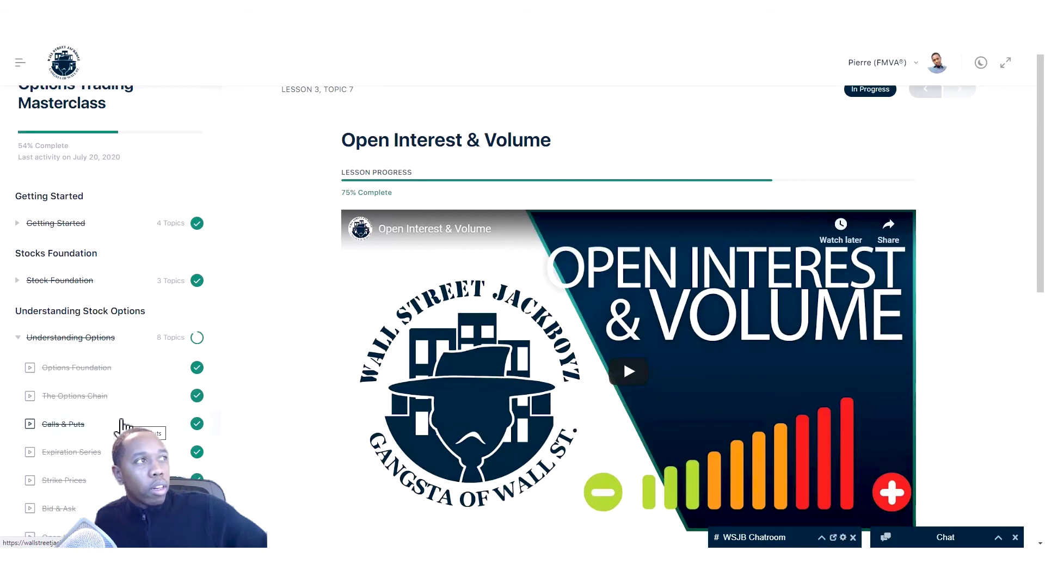
# Step: Review the Open Interest & Volume topic's status badge, its completion option and the completion marks beside the topics in the course outline
pyautogui.scroll(2, 392, 240)
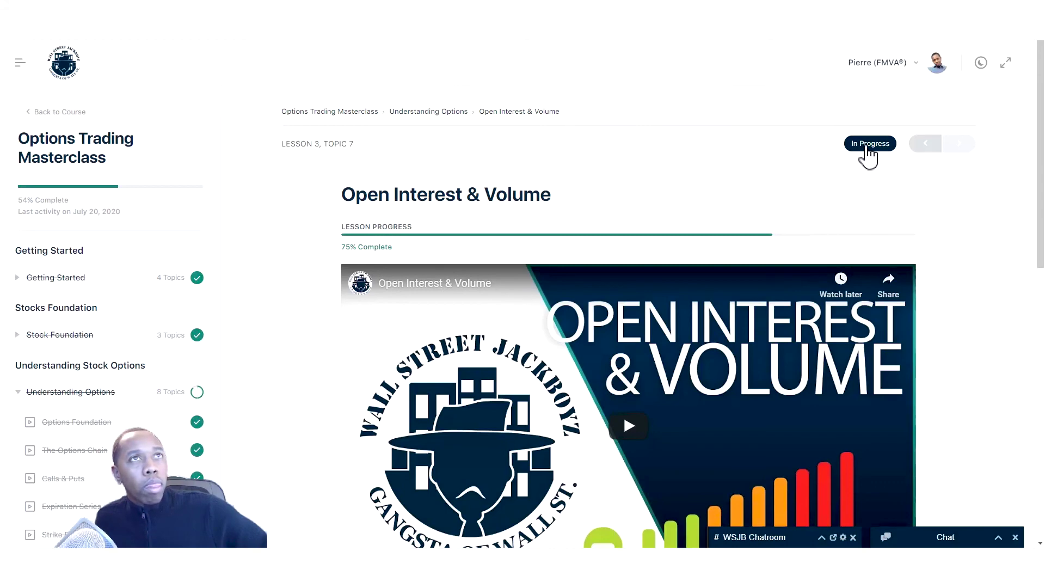
pyautogui.scroll(-1, 757, 171)
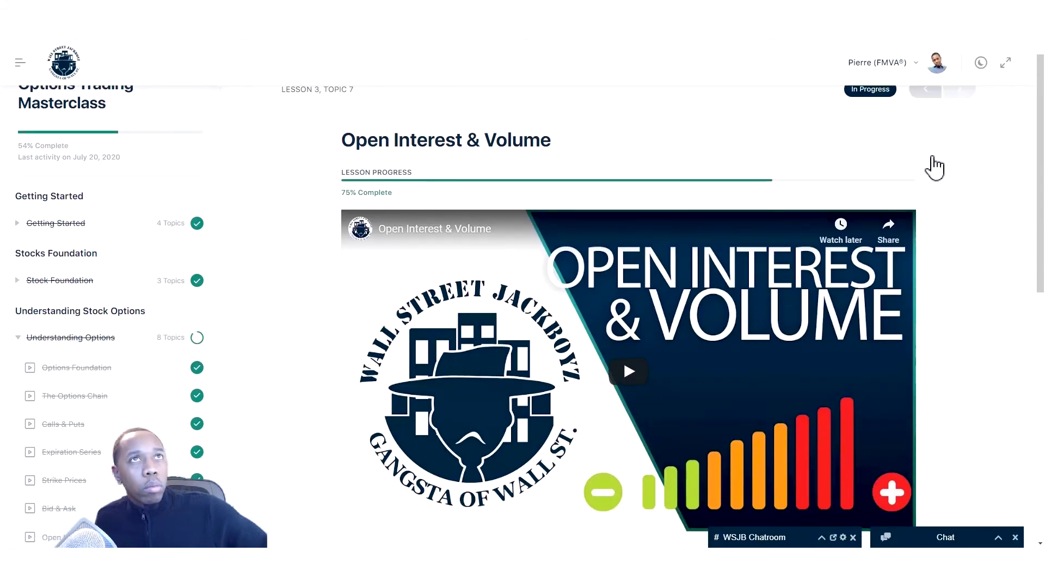
pyautogui.scroll(1, 731, 168)
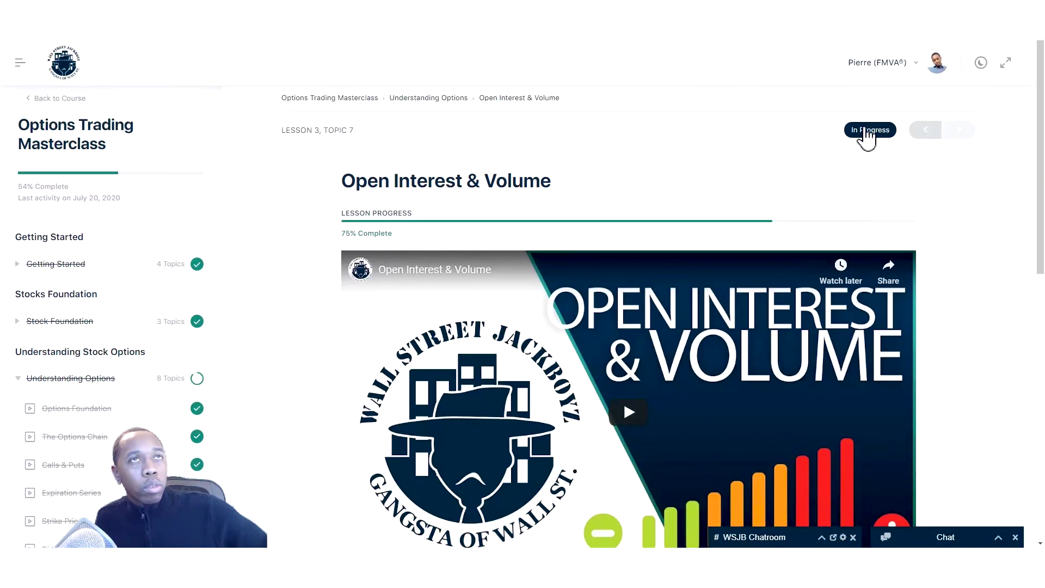
pyautogui.scroll(-5, 702, 403)
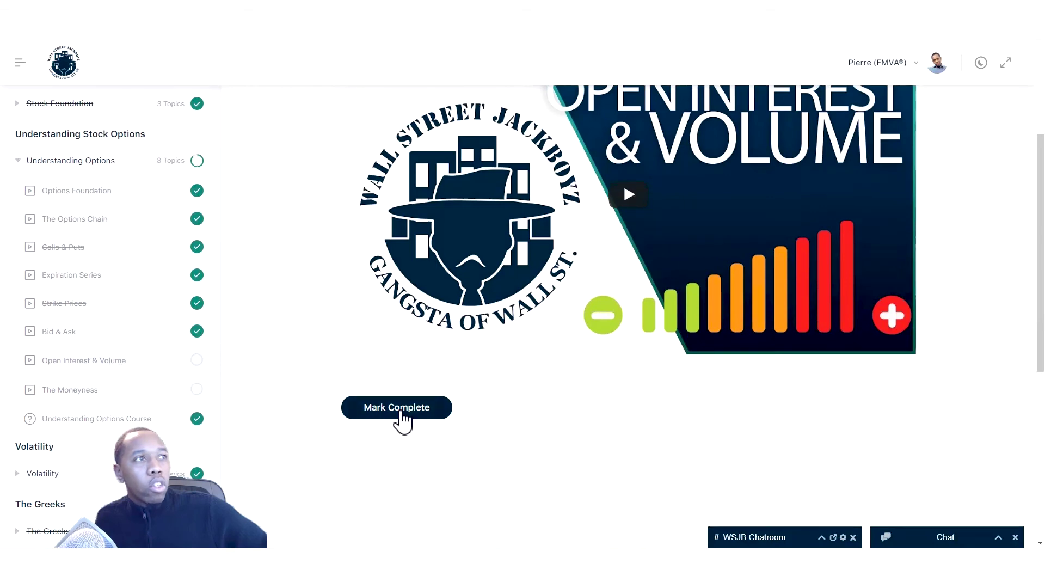
pyautogui.scroll(1, 539, 443)
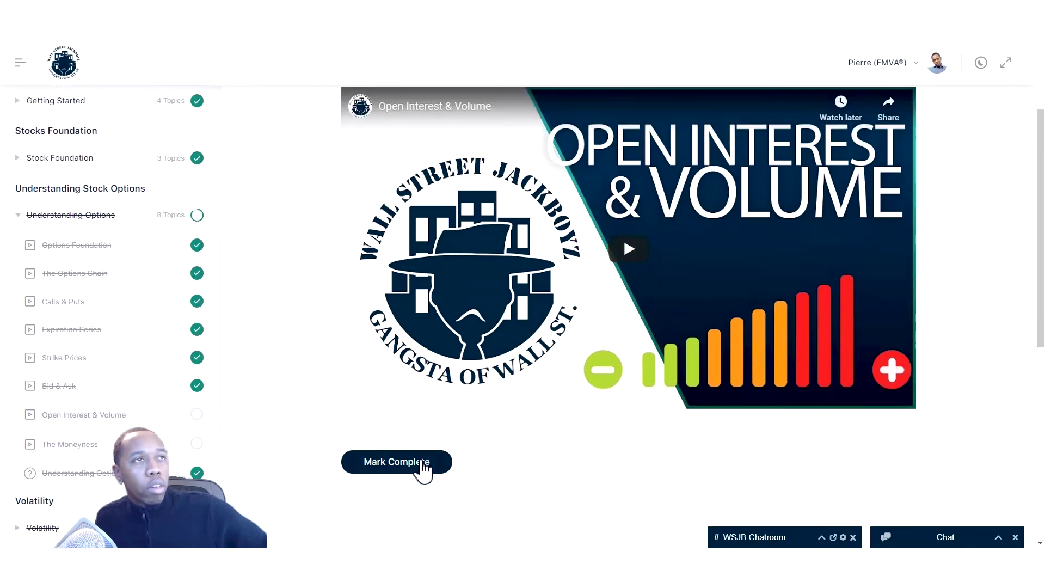
pyautogui.scroll(1, 343, 506)
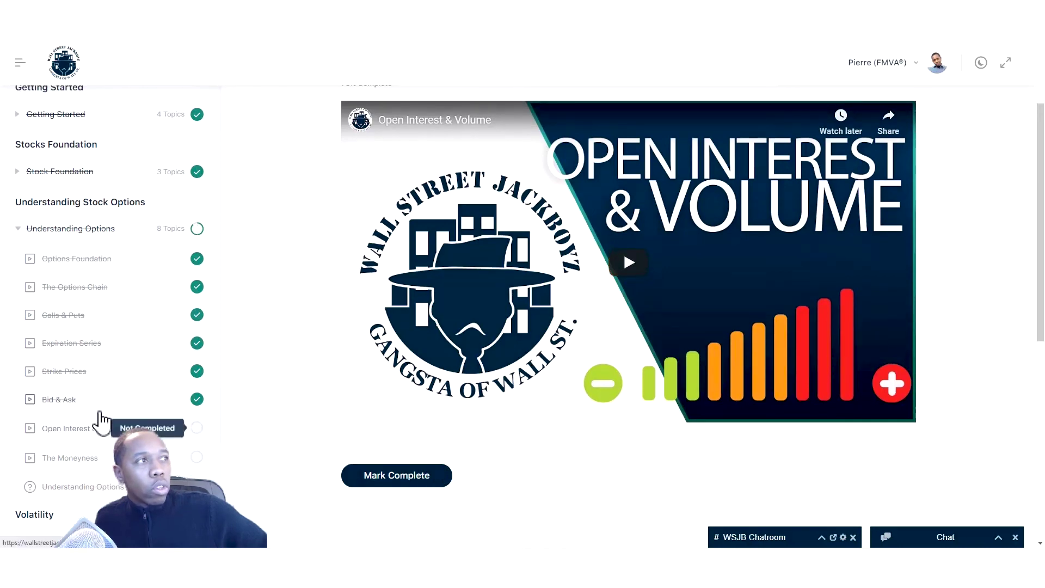
pyautogui.scroll(3, 642, 319)
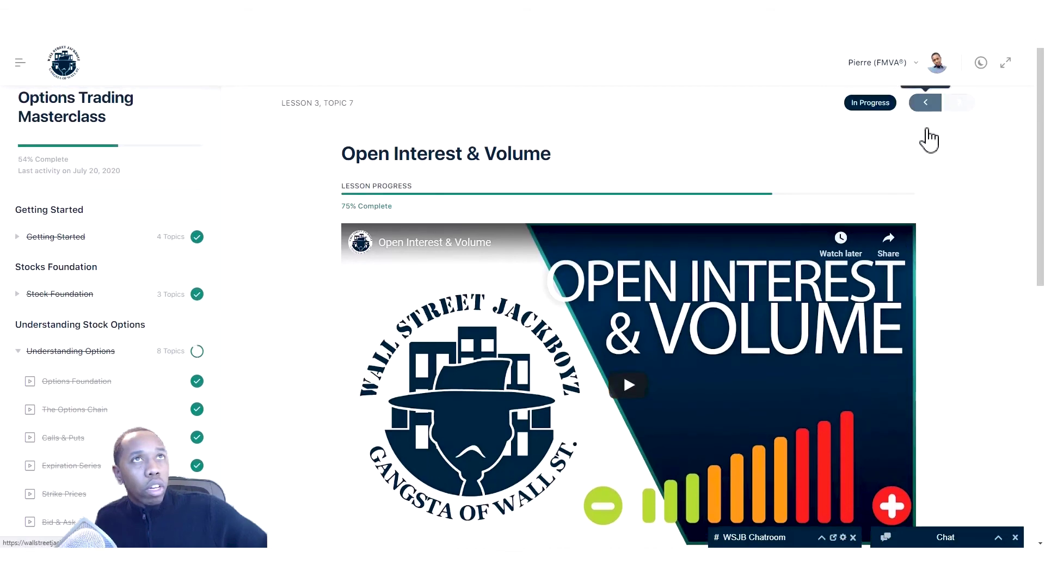
# Step: Go back to the previous topic, Bid & Ask, and look over its status, progress and video
pyautogui.scroll(1, 926, 125)
pyautogui.click(929, 144)
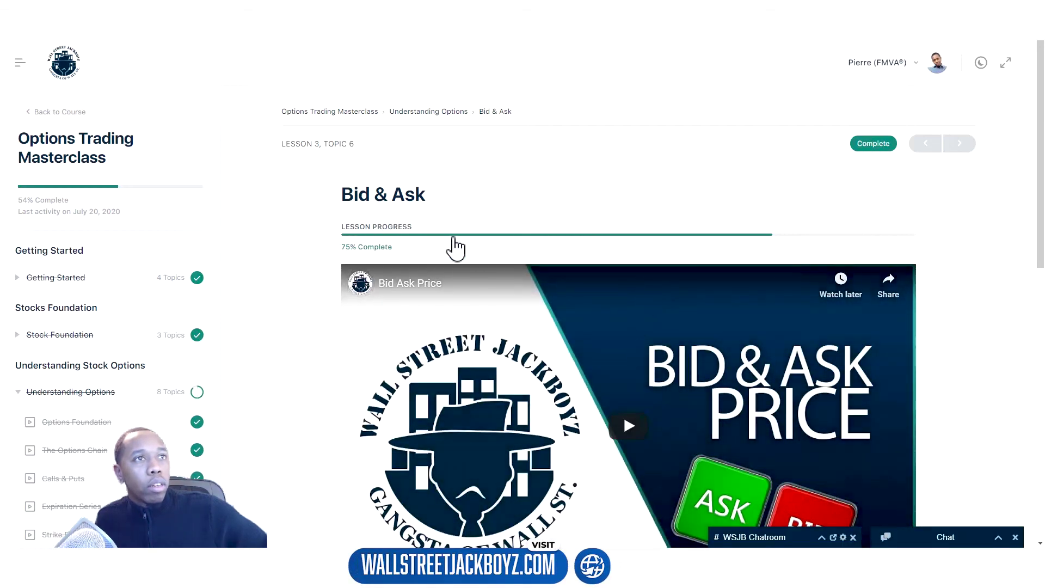
pyautogui.scroll(-1, 457, 246)
pyautogui.scroll(-6, 456, 246)
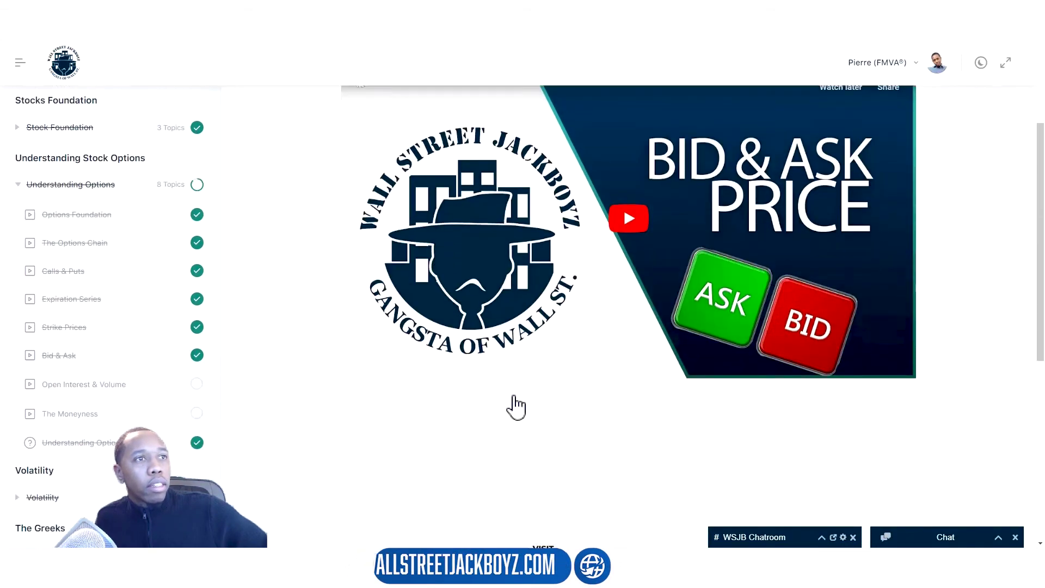
pyautogui.scroll(7, 515, 406)
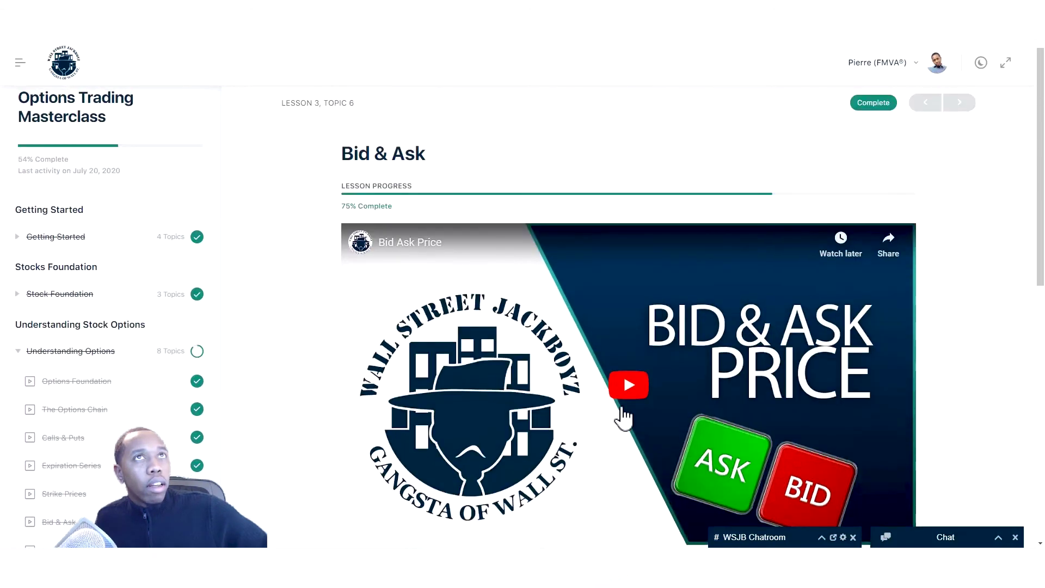
# Step: Play the first few seconds of the Bid Ask Price video, pause it and dismiss the suggested videos
pyautogui.click(649, 398)
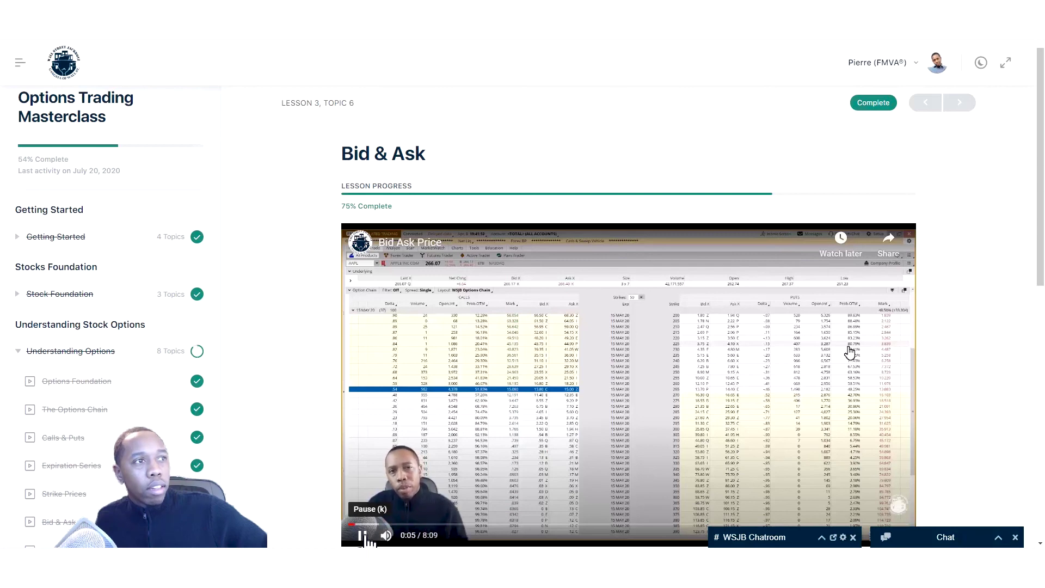
pyautogui.click(365, 536)
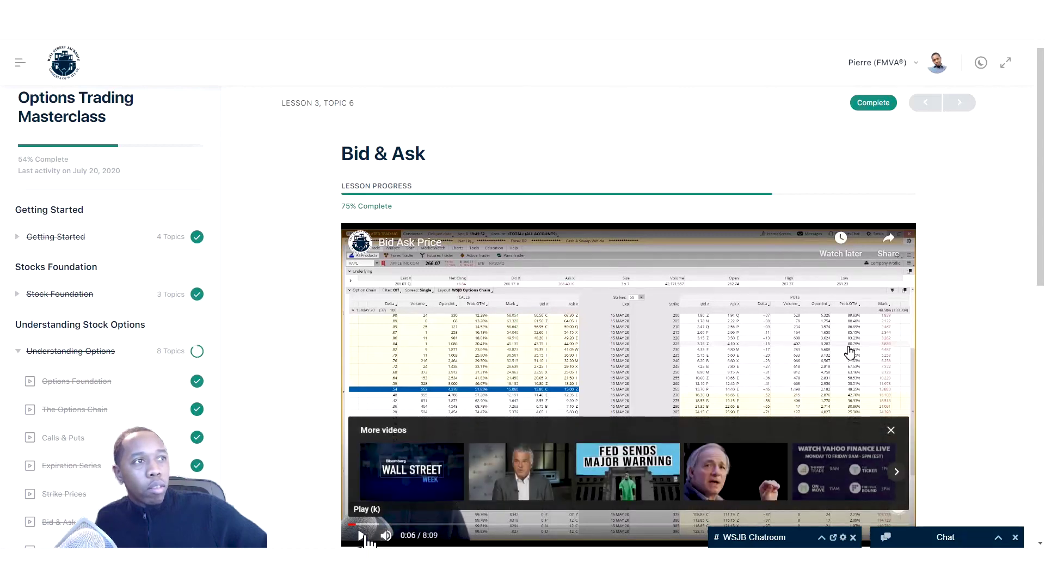
pyautogui.click(892, 430)
# Step: Advance from Bid & Ask to the Open Interest & Volume topic and check its status and the outline's lessons
pyautogui.scroll(1, 909, 167)
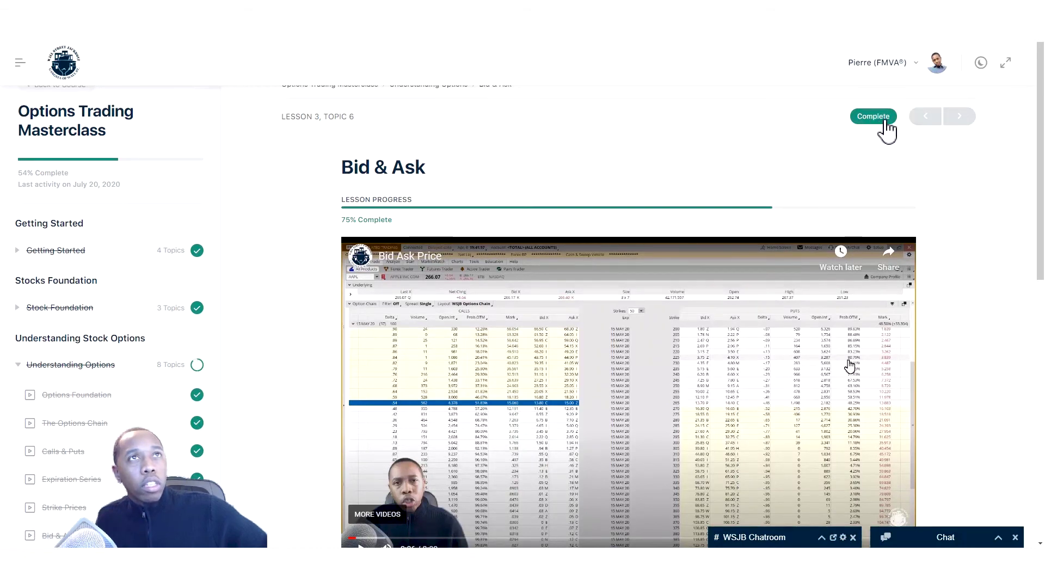
pyautogui.click(956, 123)
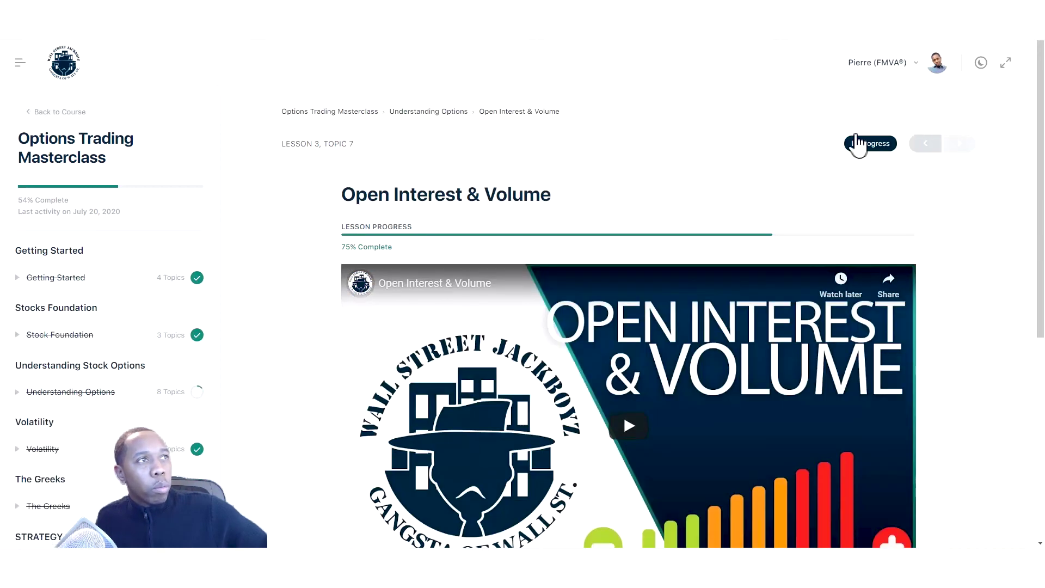
pyautogui.scroll(-4, 448, 318)
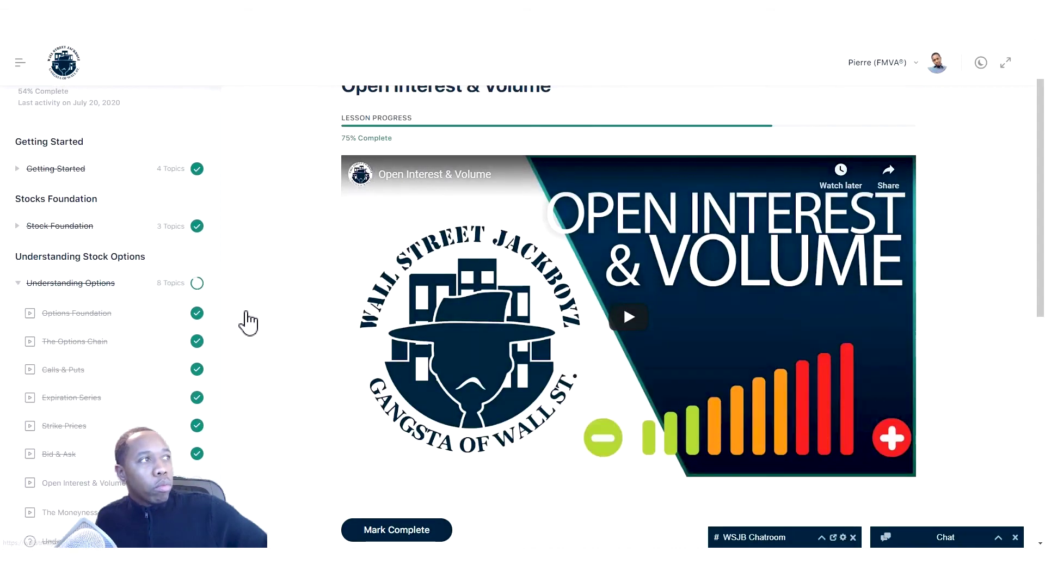
# Step: Start the Stocks Foundation Course quiz from the Stock Foundation lesson and switch the page to dark mode
pyautogui.click(17, 229)
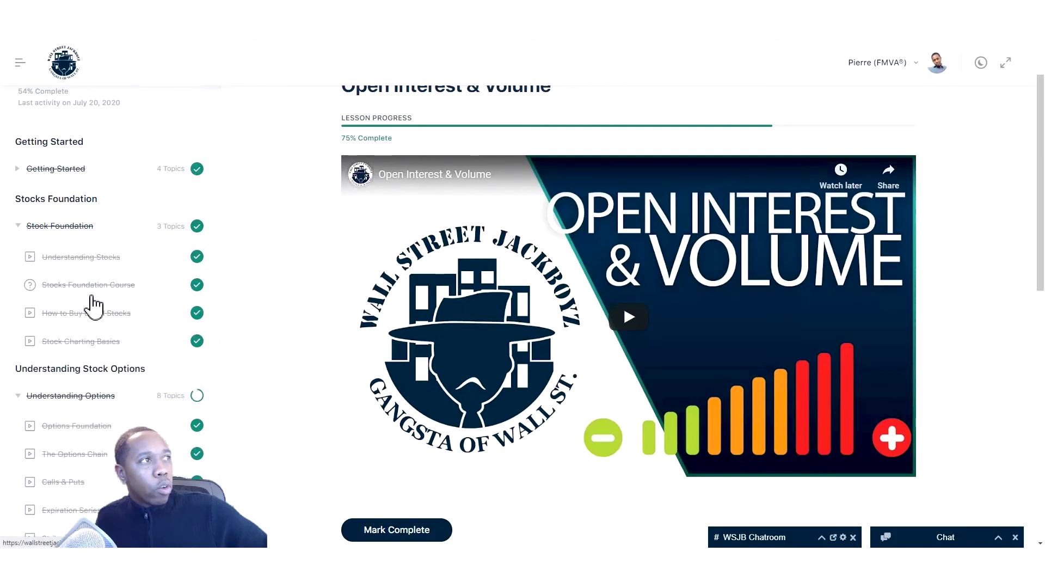
pyautogui.click(94, 291)
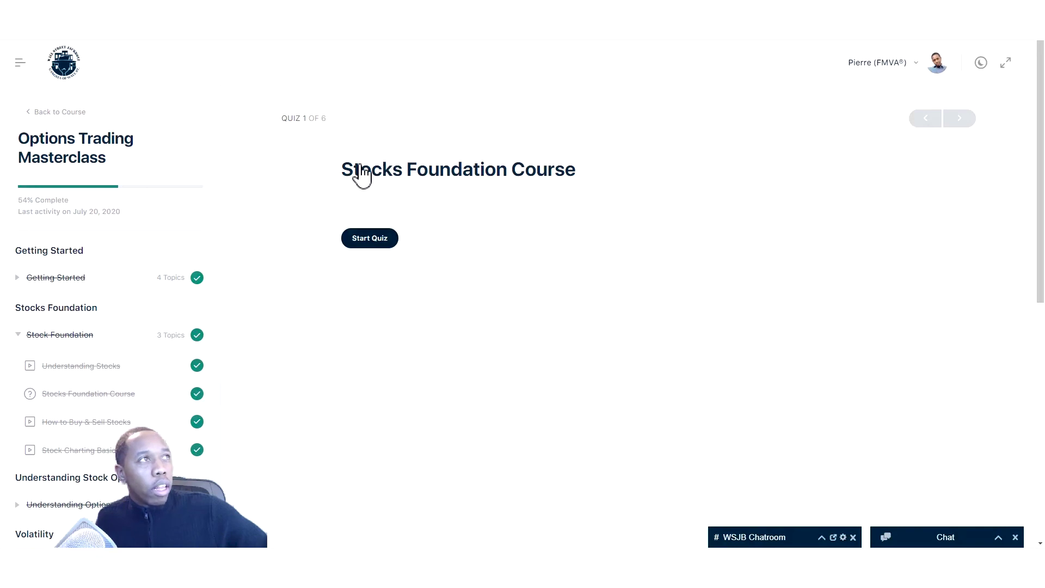
pyautogui.click(380, 243)
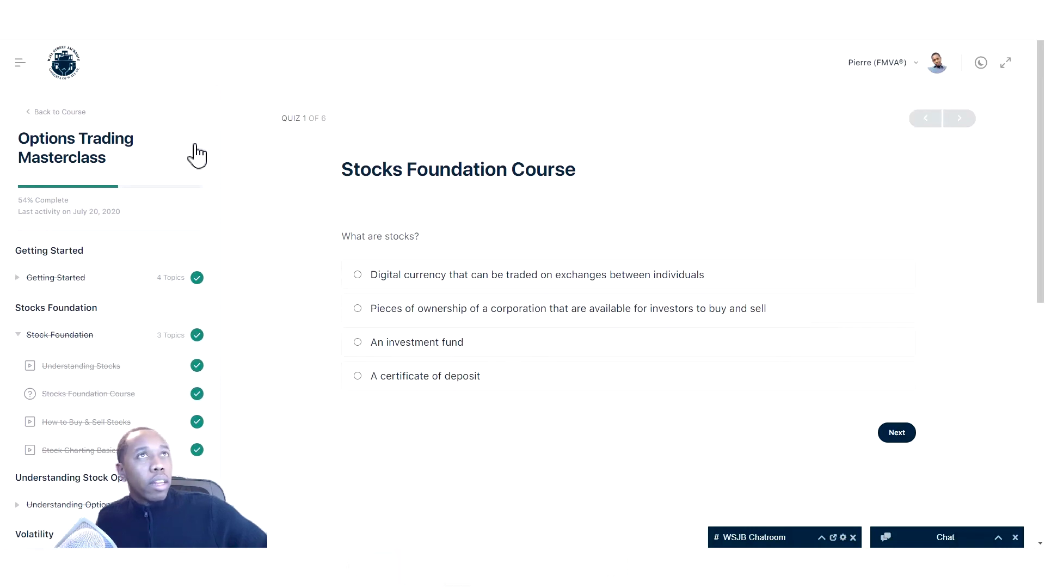
pyautogui.click(981, 64)
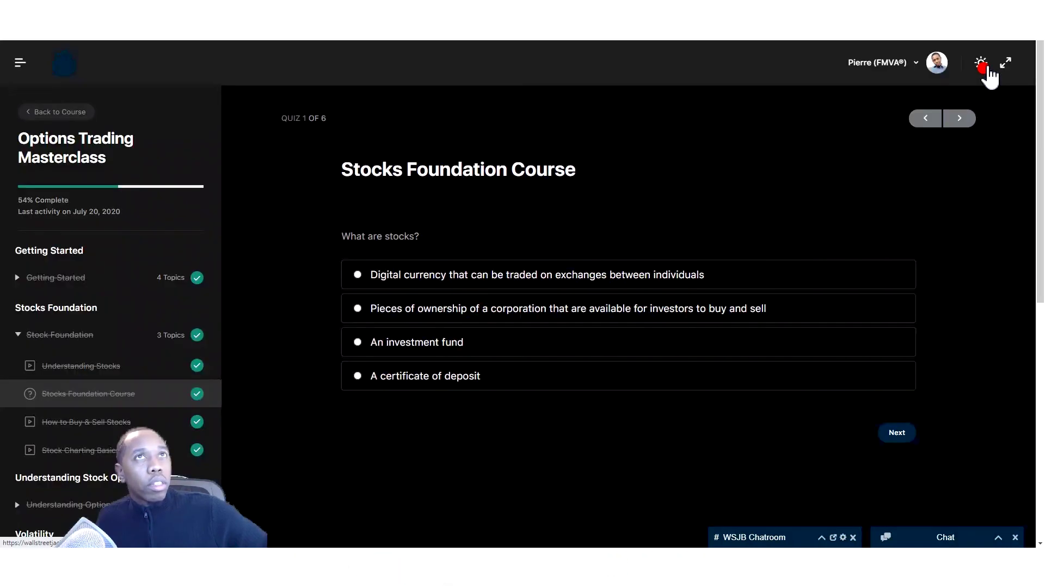